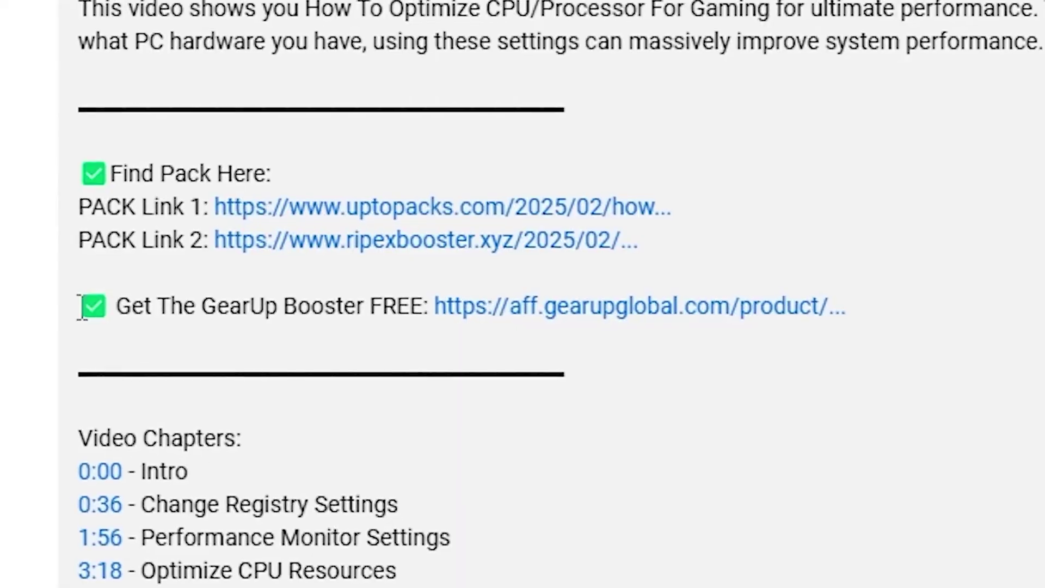
- Find Registry Editor through Windows search and launch it as administrator
drag(83, 311, 866, 322)
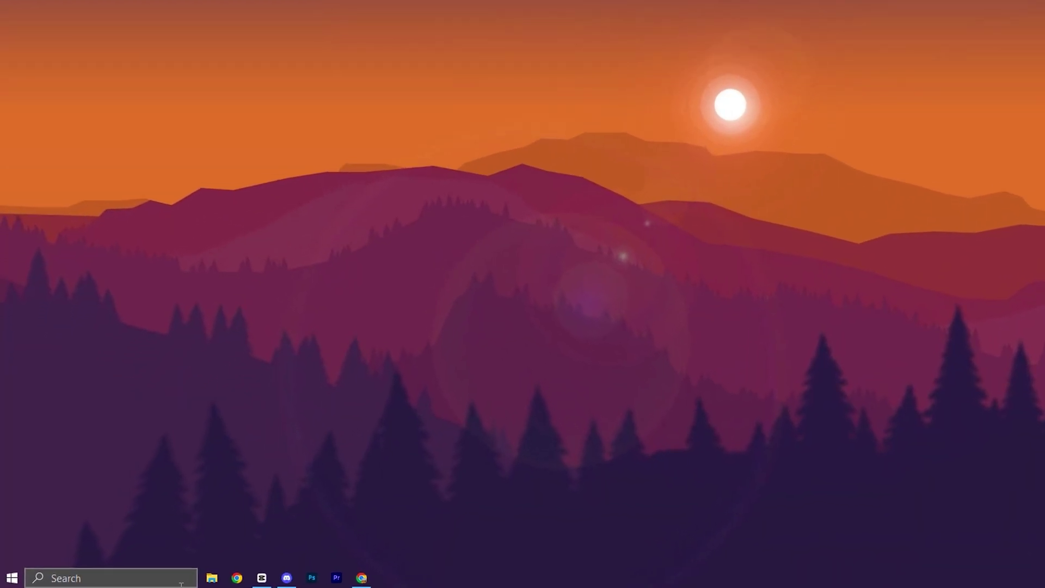
key(super)
text(reg)
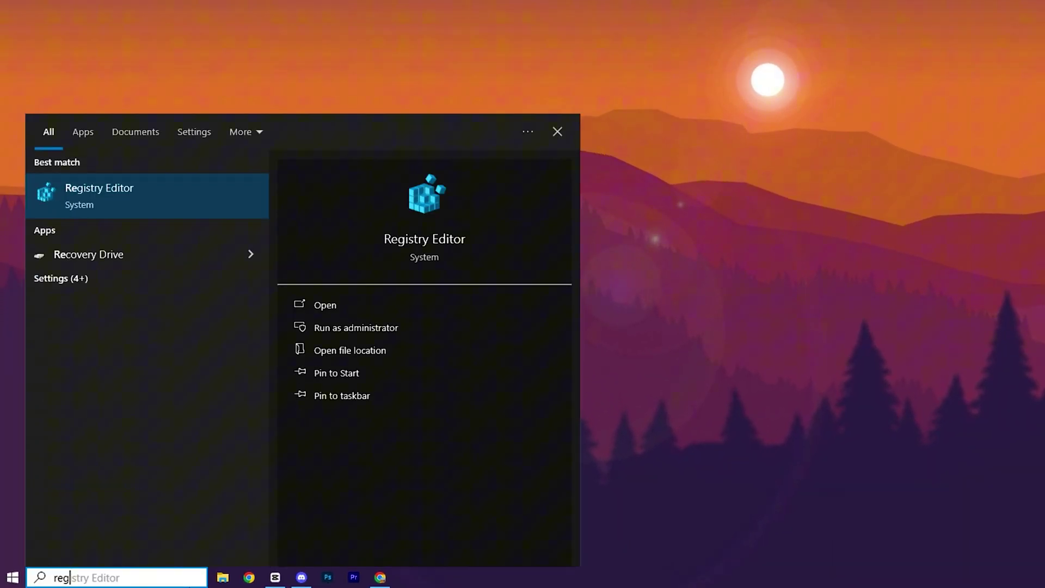
right_click(184, 192)
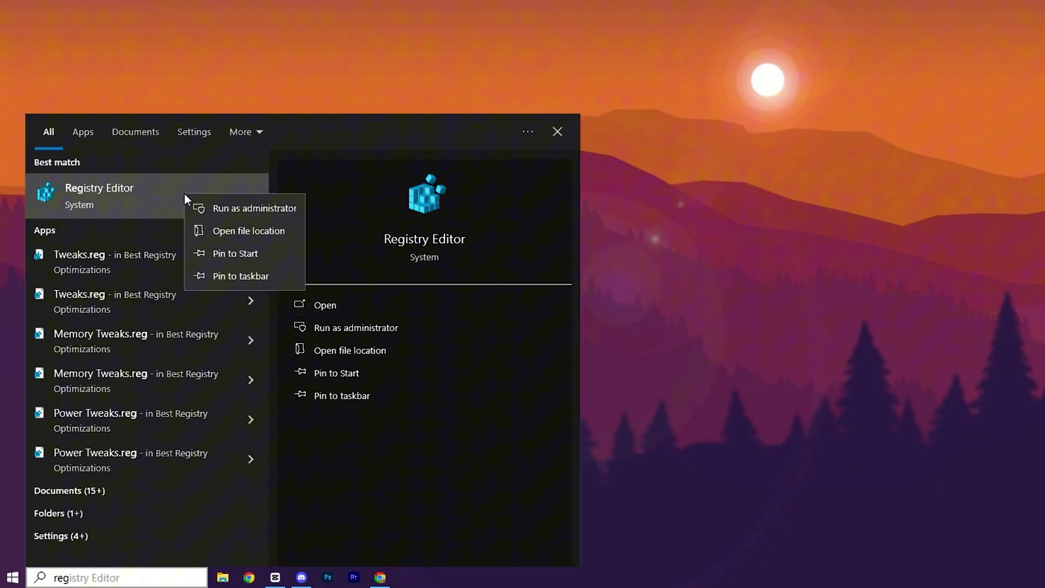
click(216, 217)
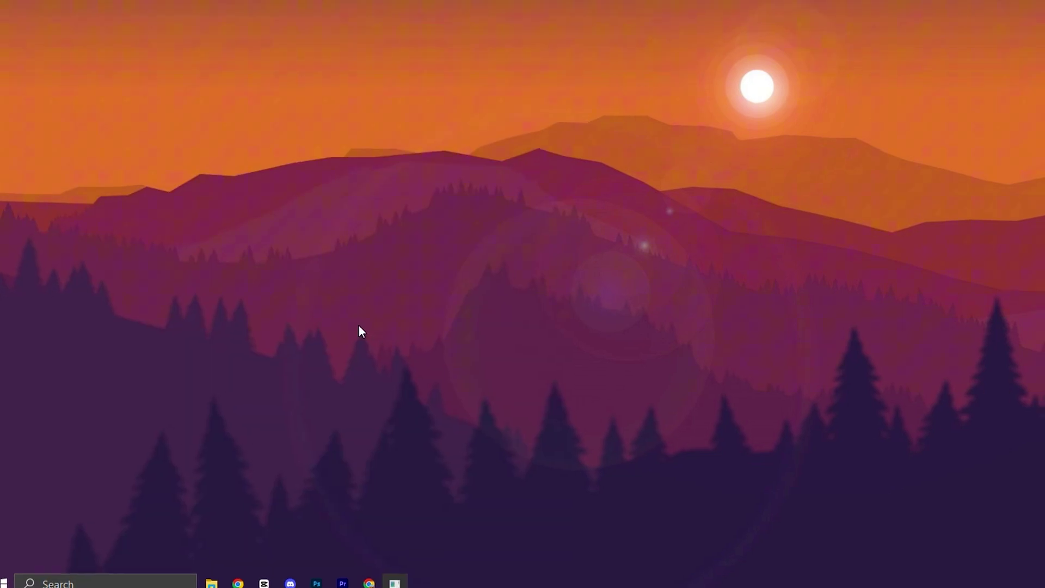
- Allow Registry Editor, then set the Games key's Affinity value to hexadecimal f (15)
click(577, 285)
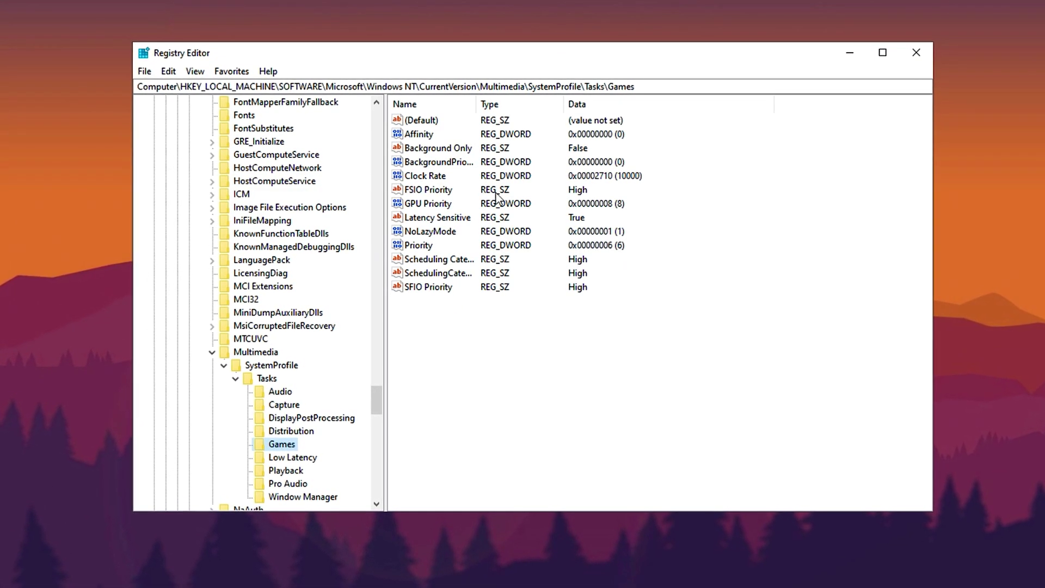
drag(635, 87, 140, 93)
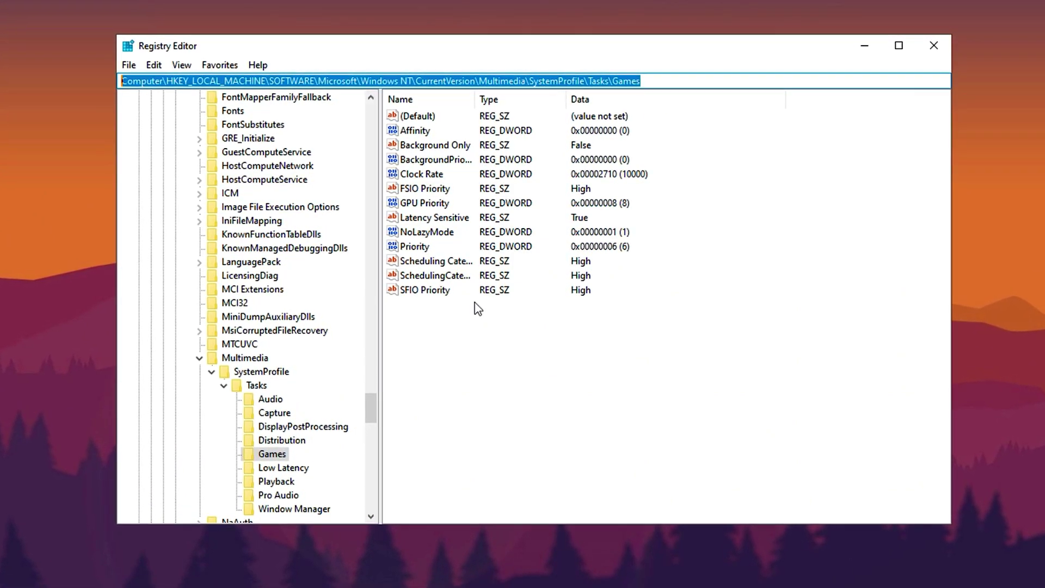
click(477, 318)
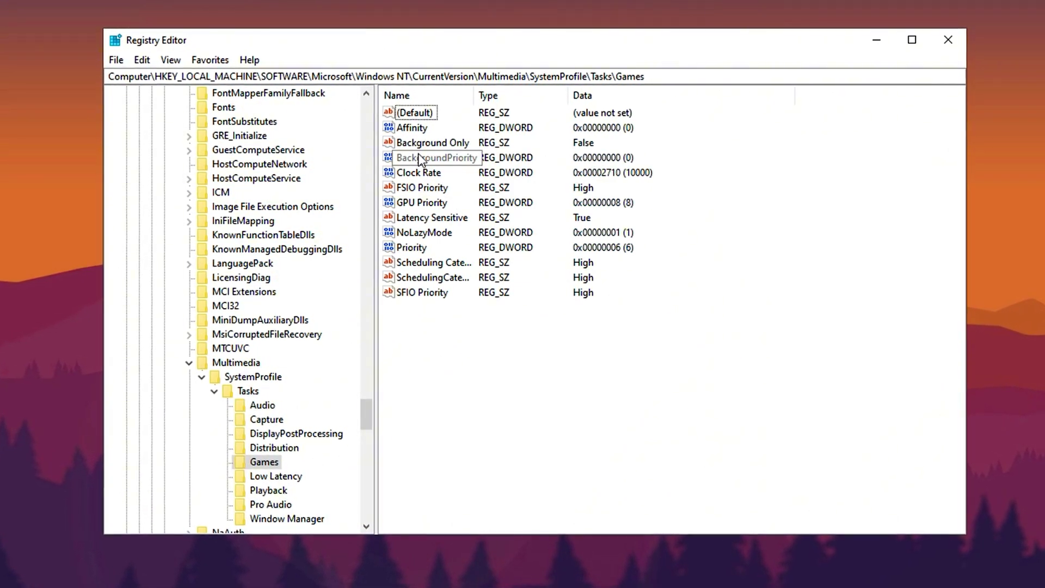
click(412, 129)
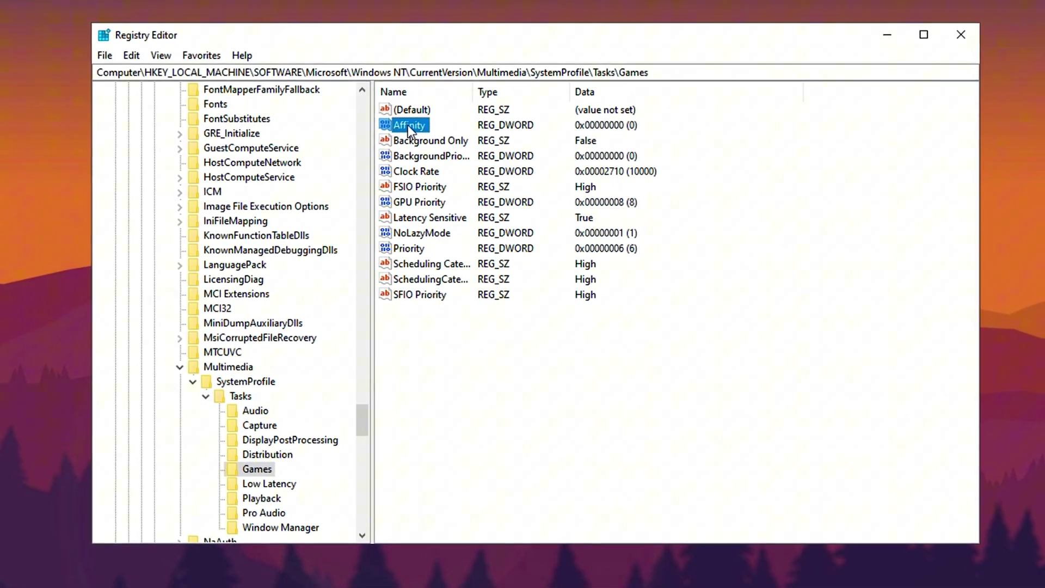
double_click(407, 125)
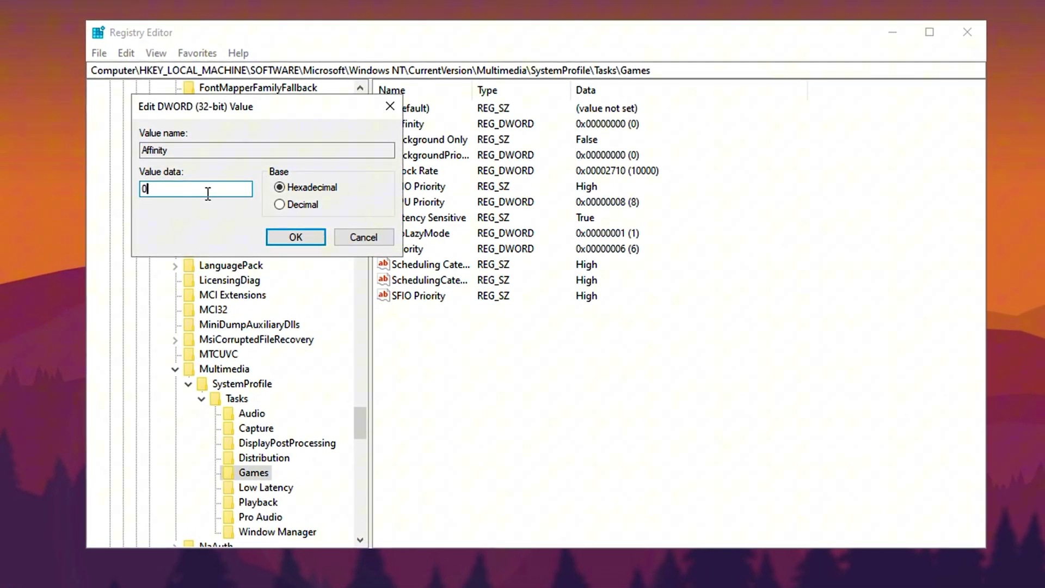
text(f)
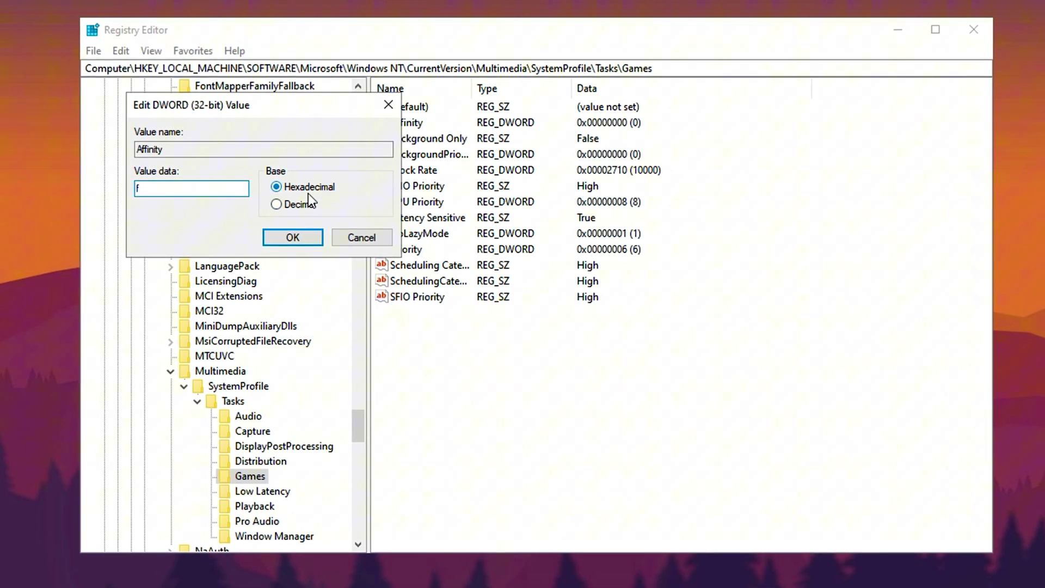
click(290, 238)
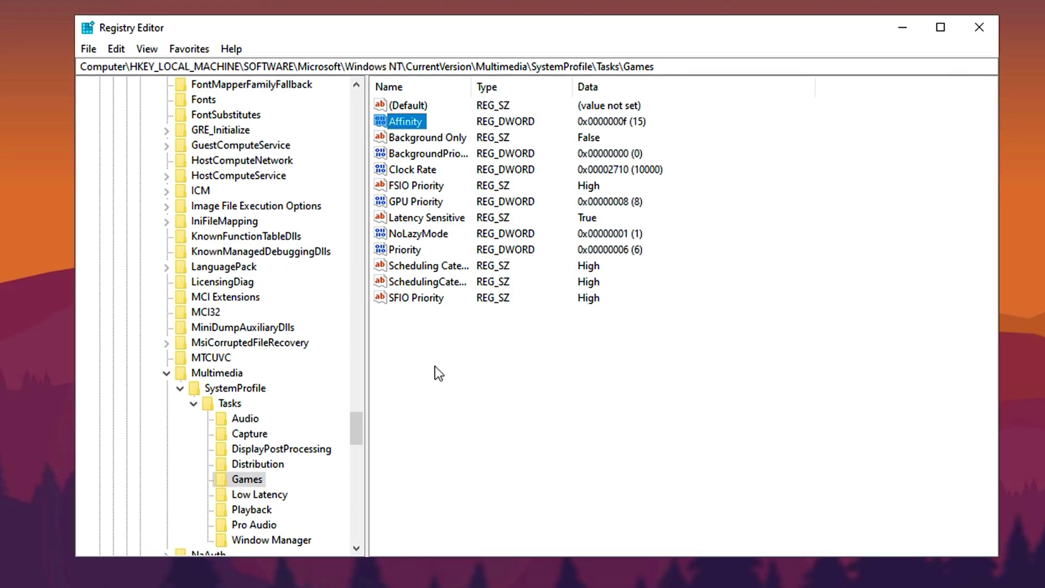
click(411, 142)
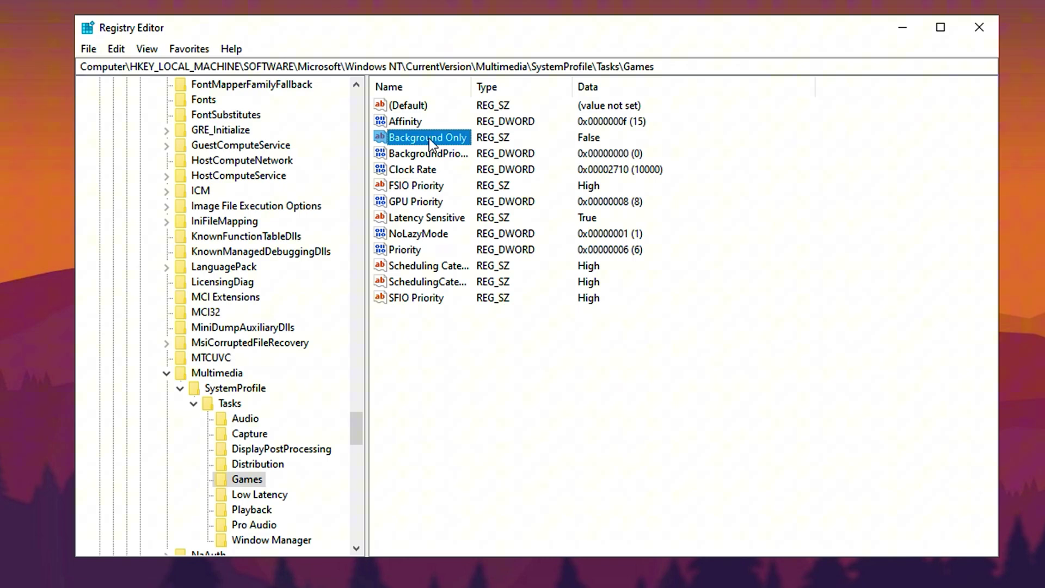
- Leave Background Only at False and set GPU Priority to hexadecimal e (14)
double_click(429, 138)
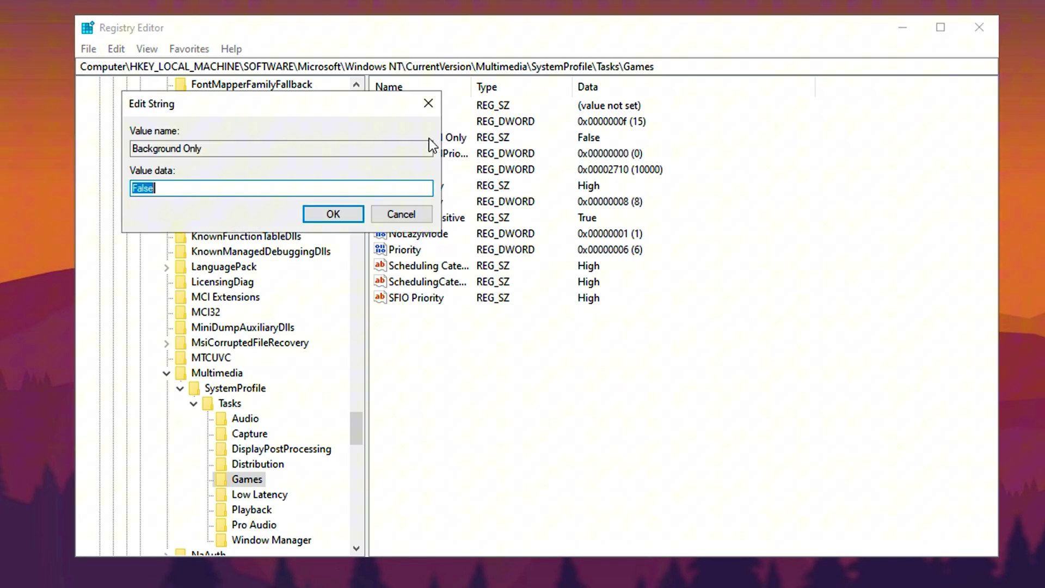
click(323, 218)
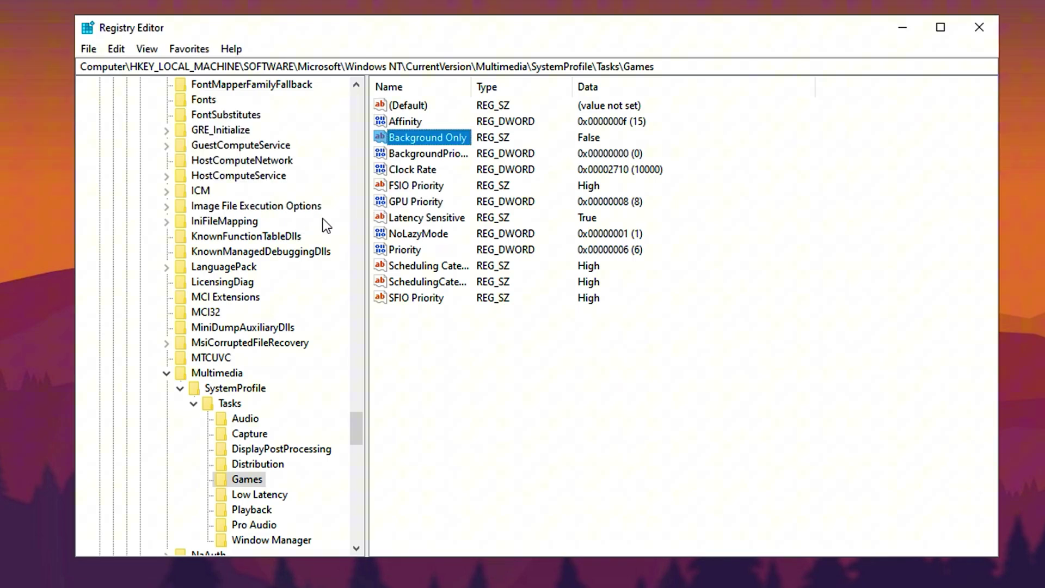
double_click(417, 202)
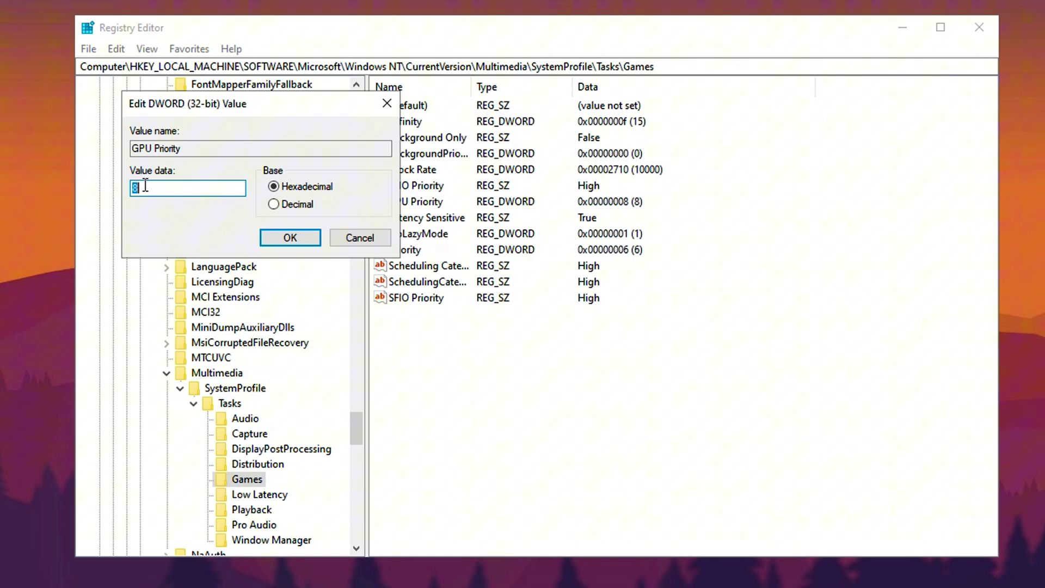
click(291, 239)
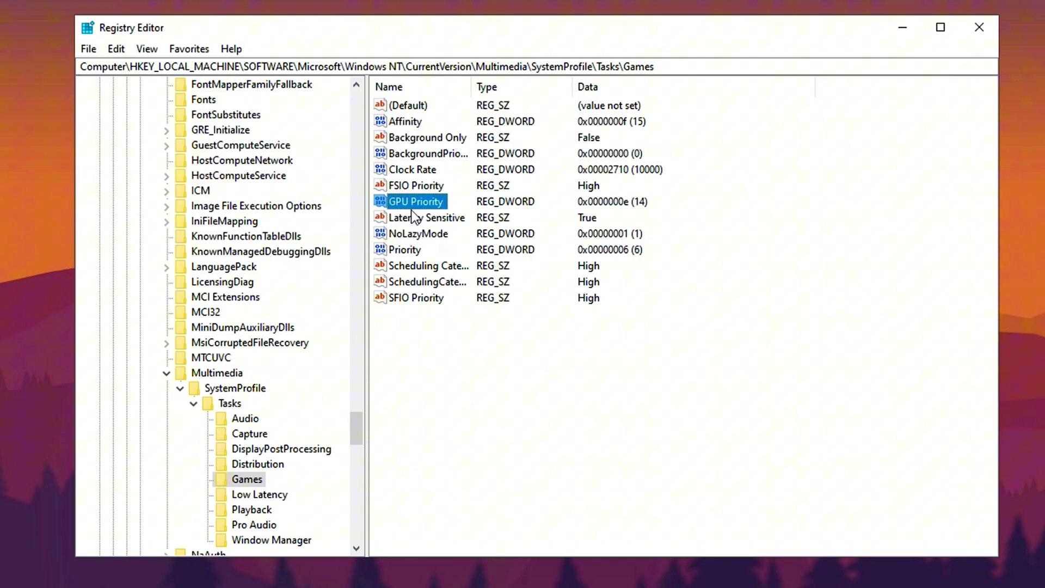
- Confirm Priority stays 6, and Scheduling Category and SFIO Priority stay High
double_click(411, 252)
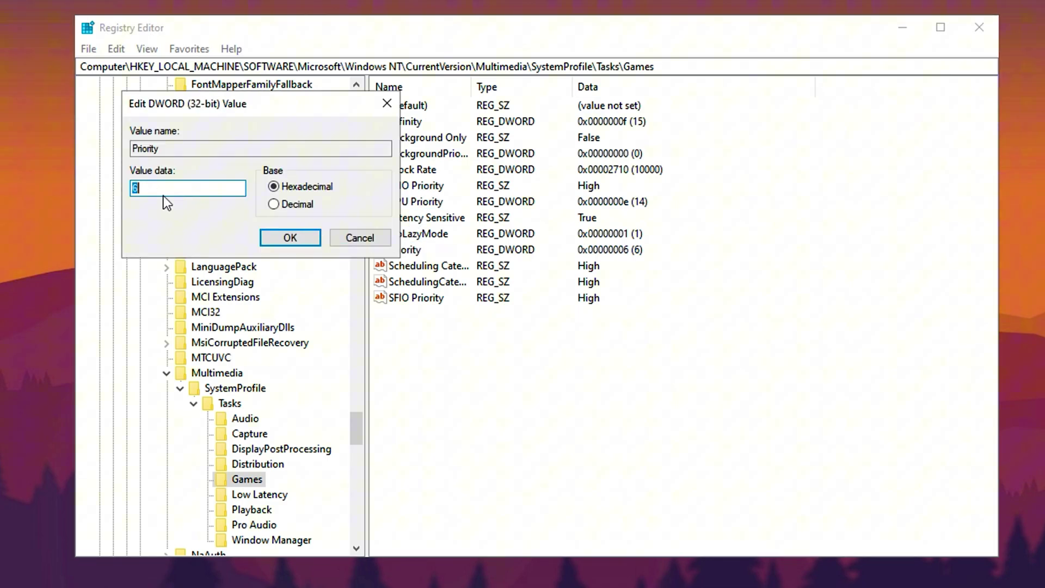
click(163, 191)
click(290, 238)
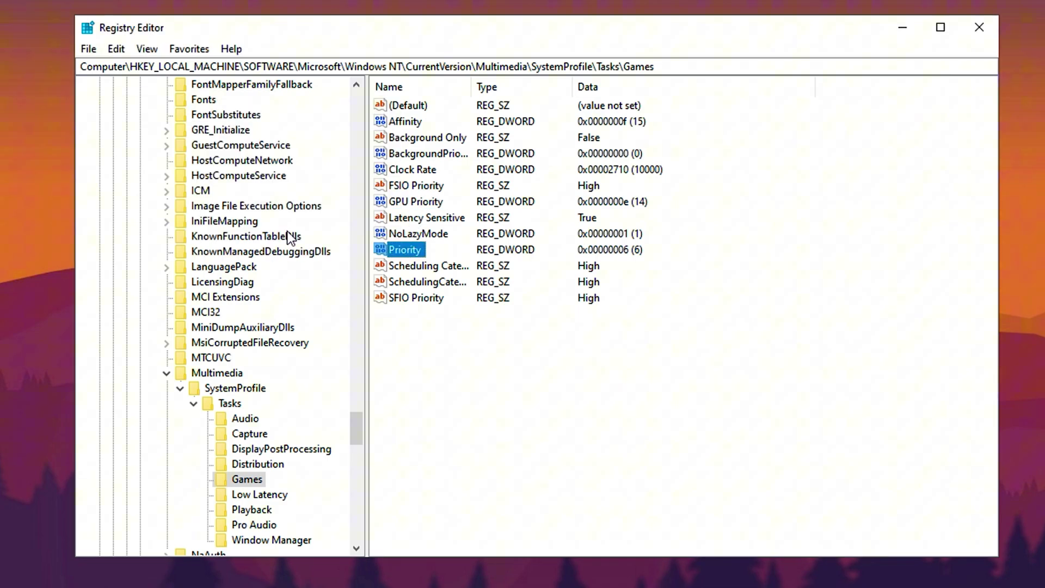
double_click(420, 266)
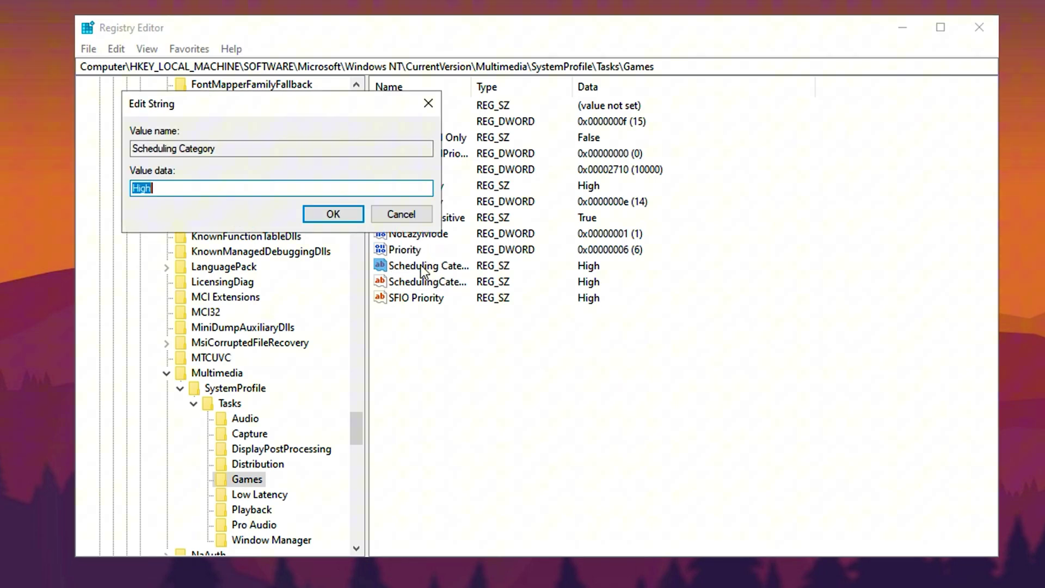
click(346, 215)
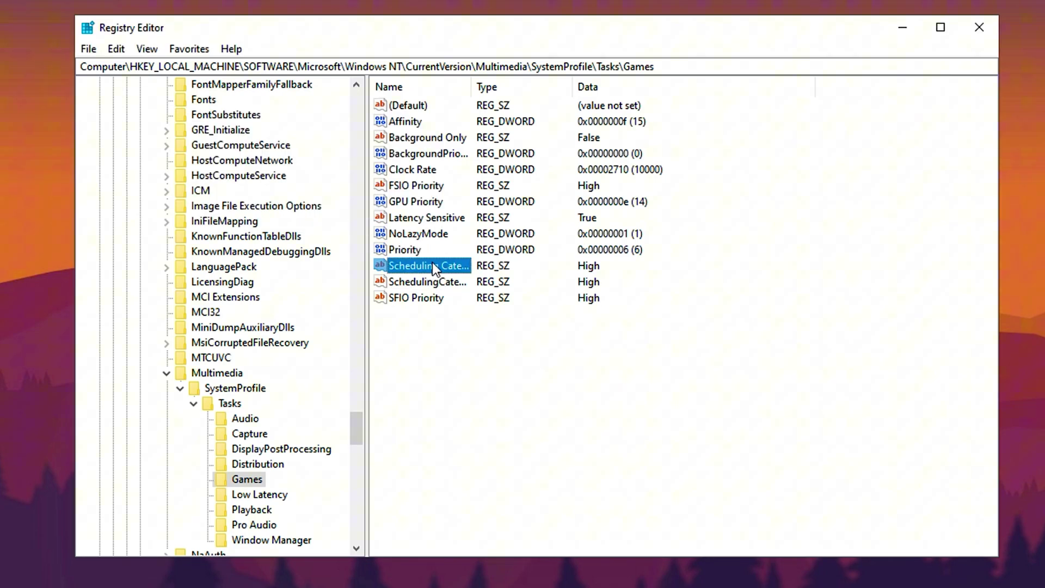
click(420, 298)
double_click(420, 298)
click(320, 216)
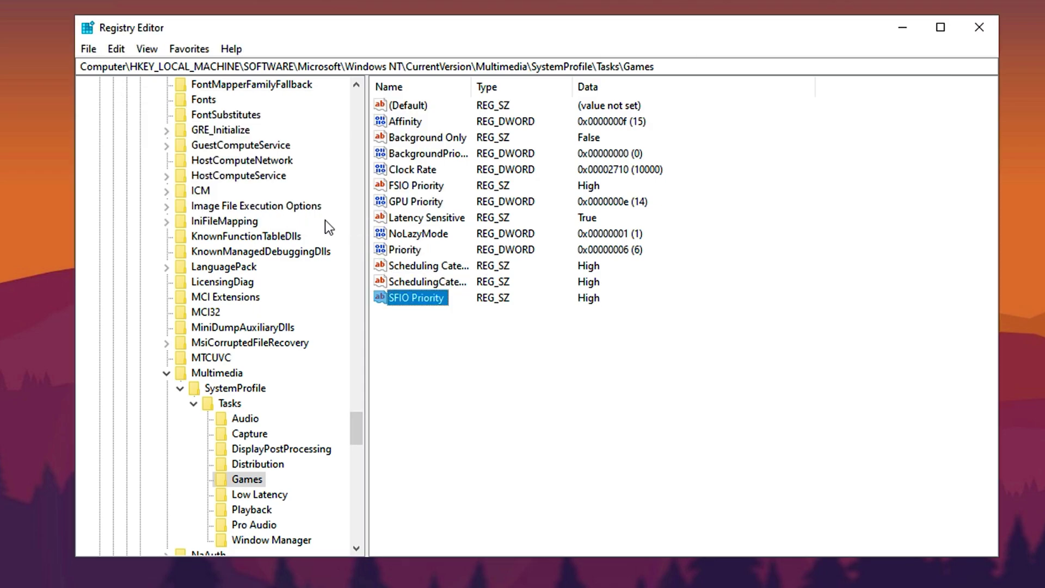
click(429, 328)
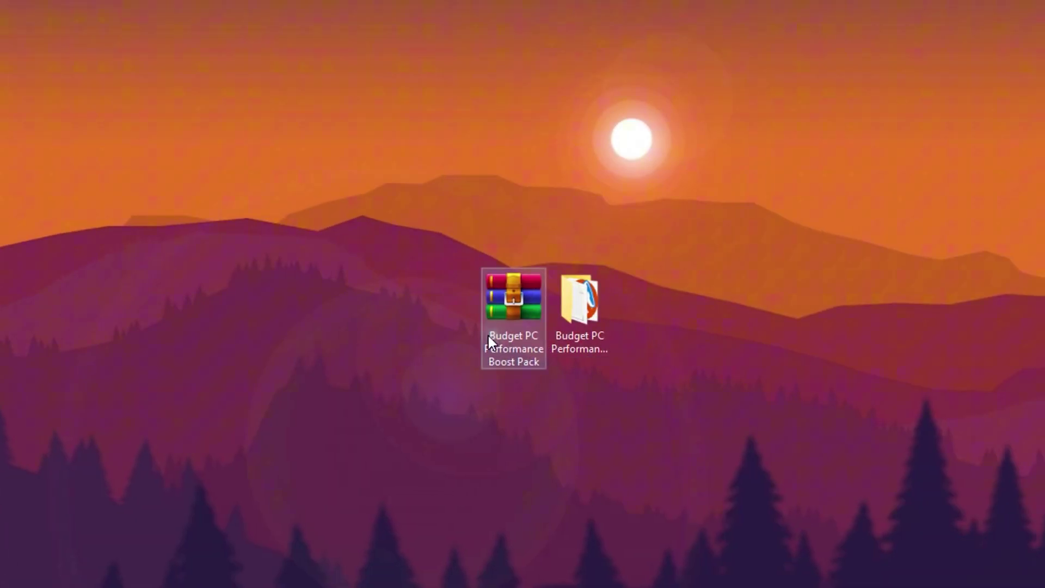
- Select the Budget PC Performance Boost Pack archive on the desktop
click(488, 335)
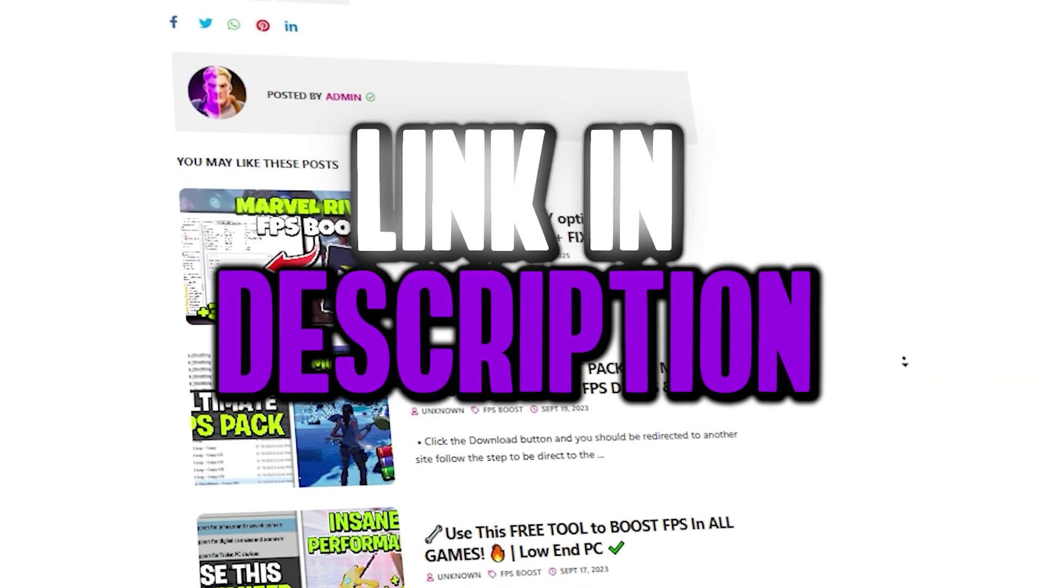
- Read the blog post down to its comments, then open the Budget PC Performance Boost Pack folder
scroll(904, 362, down, 5)
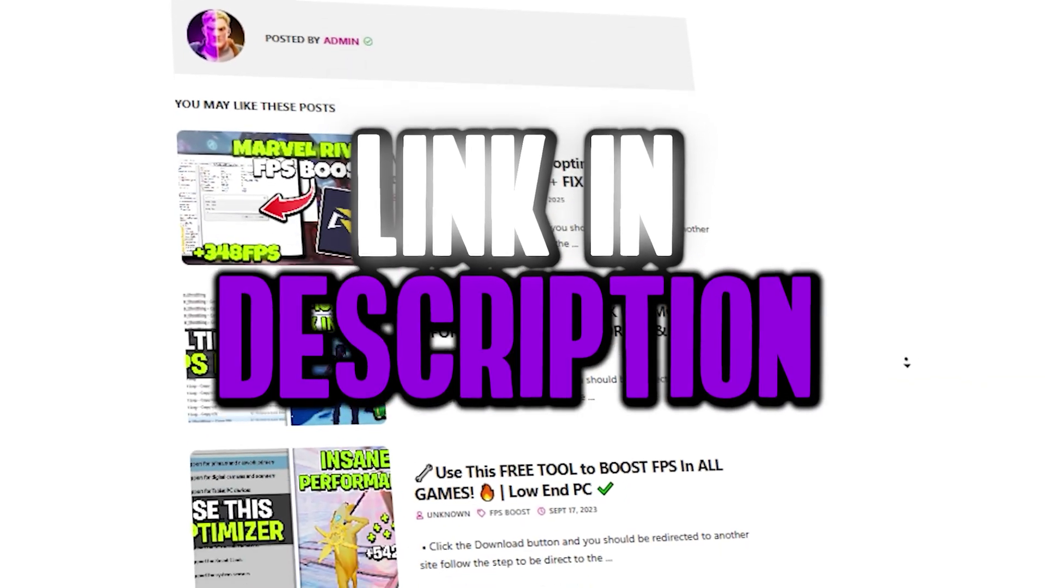
scroll(913, 365, down, 6)
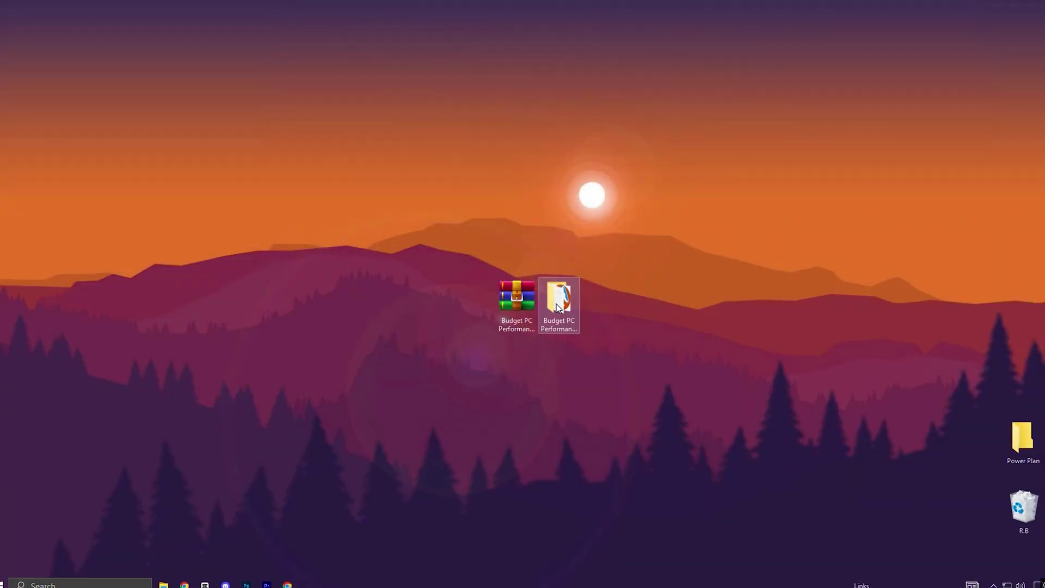
double_click(558, 305)
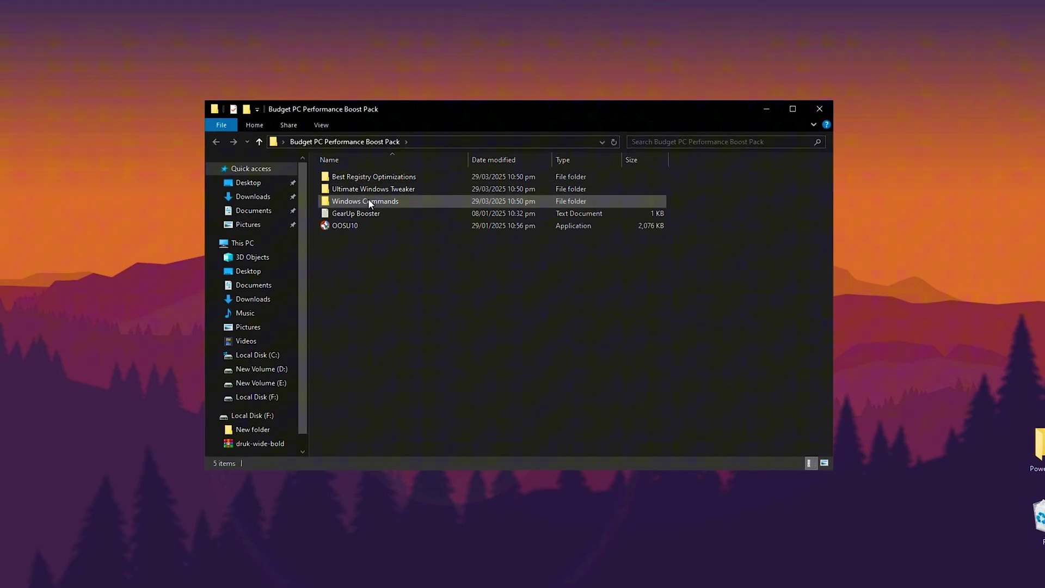
- Browse the Best Registry Optimizations and Windows Commands subfolders, reviewing the BCDEdit, GameBarPresenceWriter and Memory Compression scripts
double_click(374, 177)
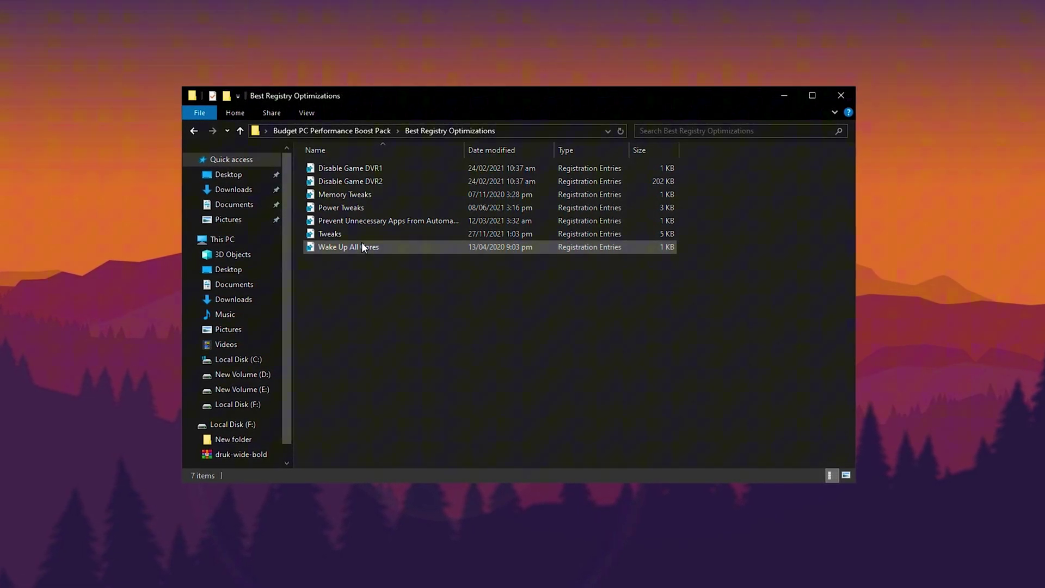
key(alt+Left)
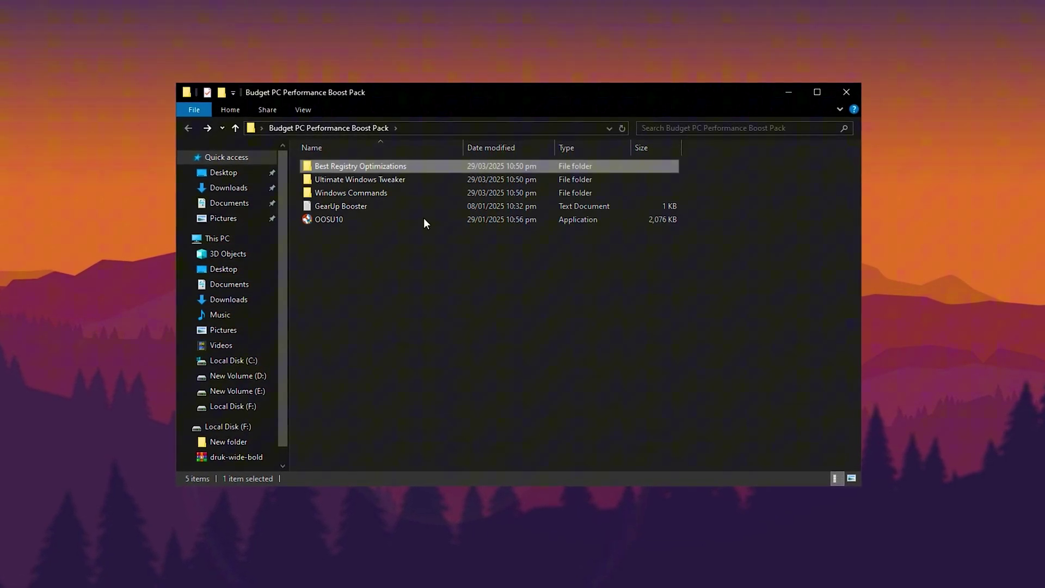
double_click(361, 195)
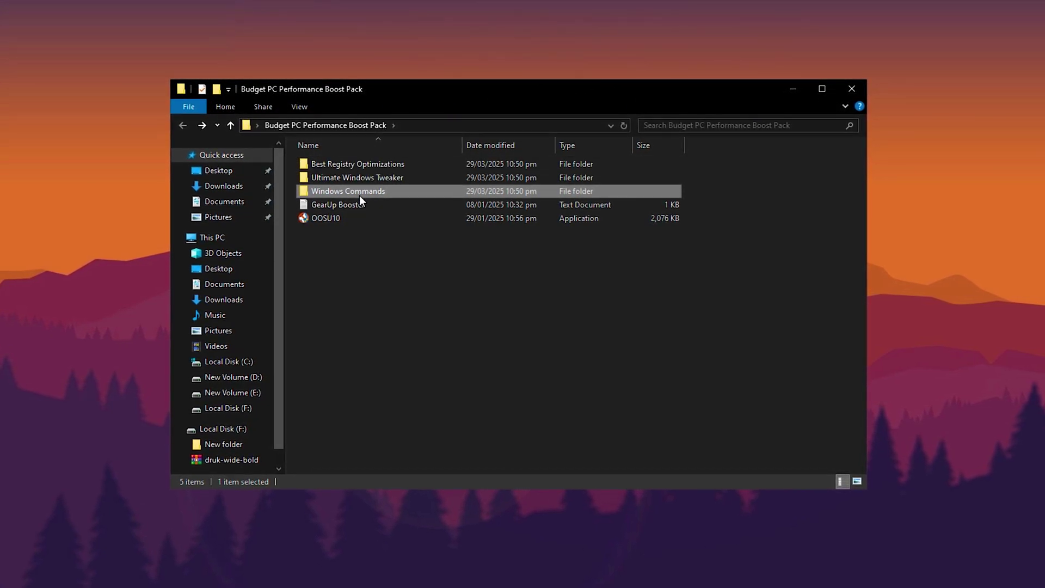
click(379, 166)
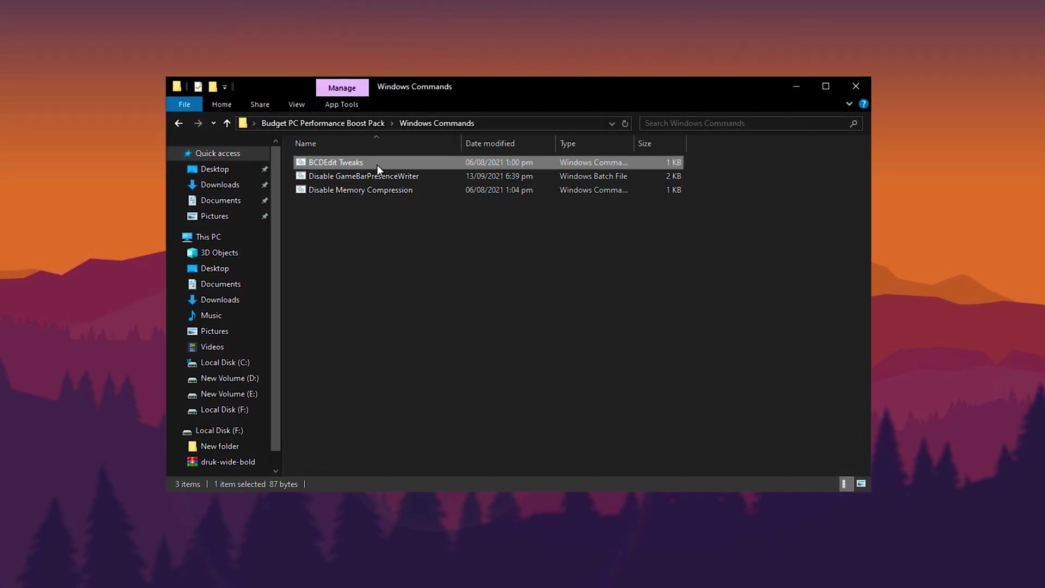
click(341, 173)
click(326, 187)
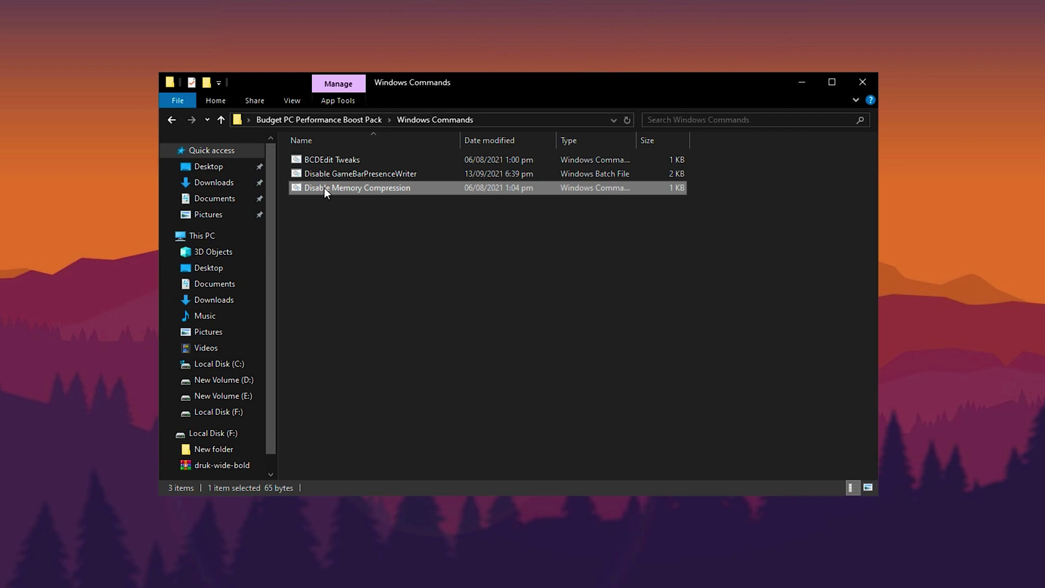
click(358, 209)
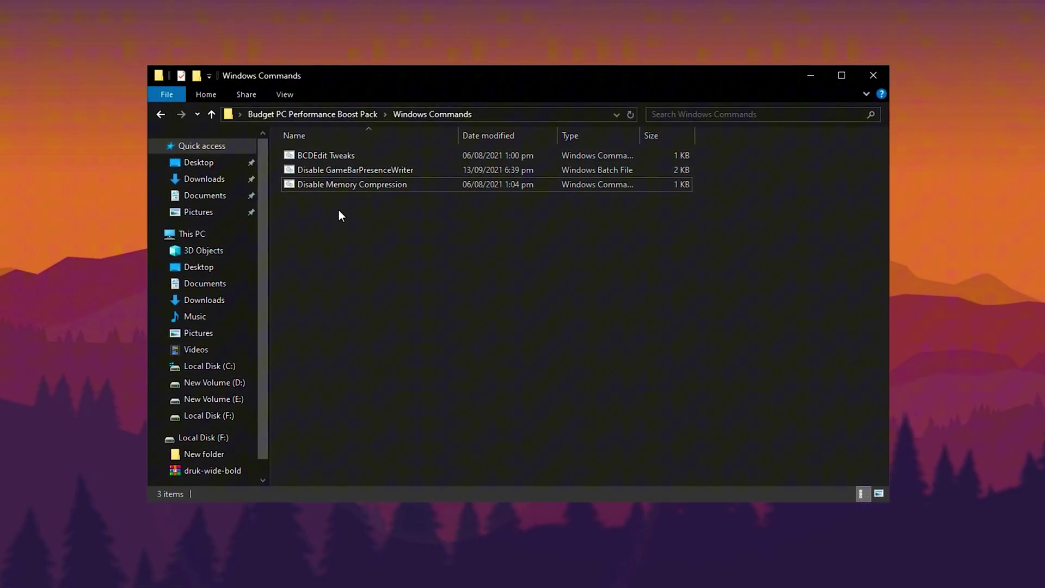
key(BackSpace)
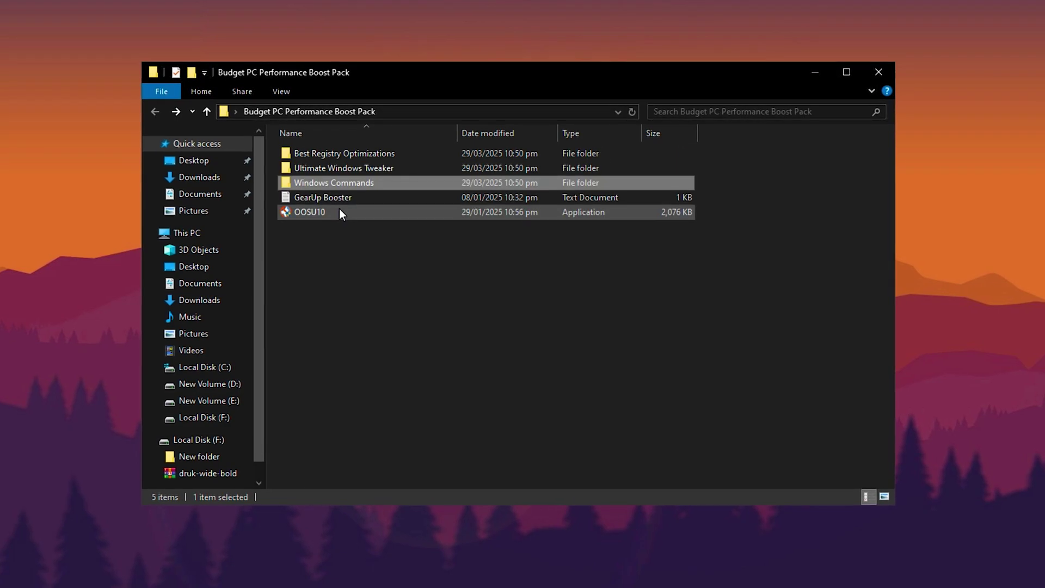
- Run OOSU10 as administrator and scroll through its Current User privacy settings
double_click(342, 211)
click(433, 405)
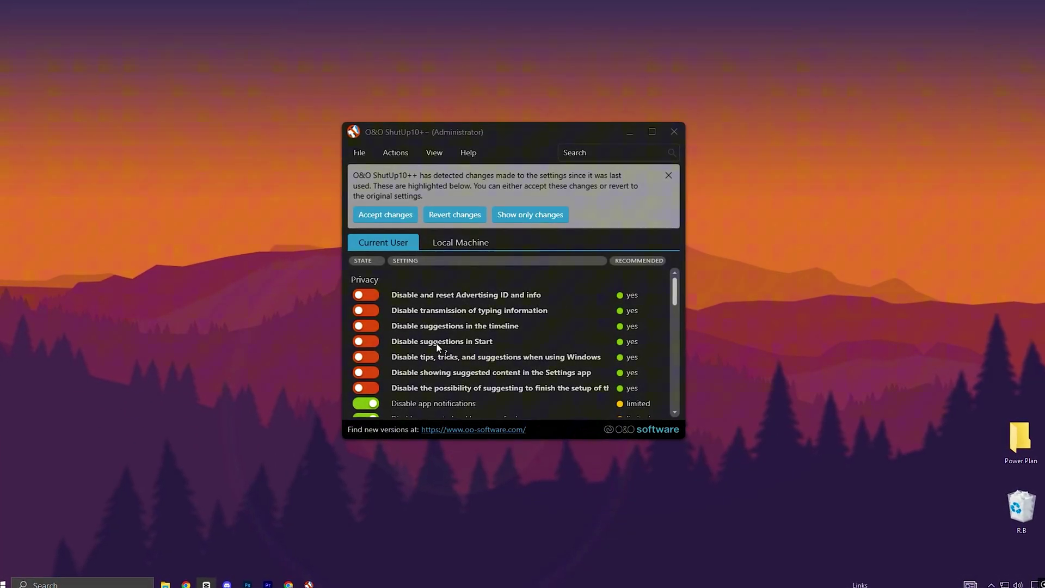
scroll(462, 303, down, 3)
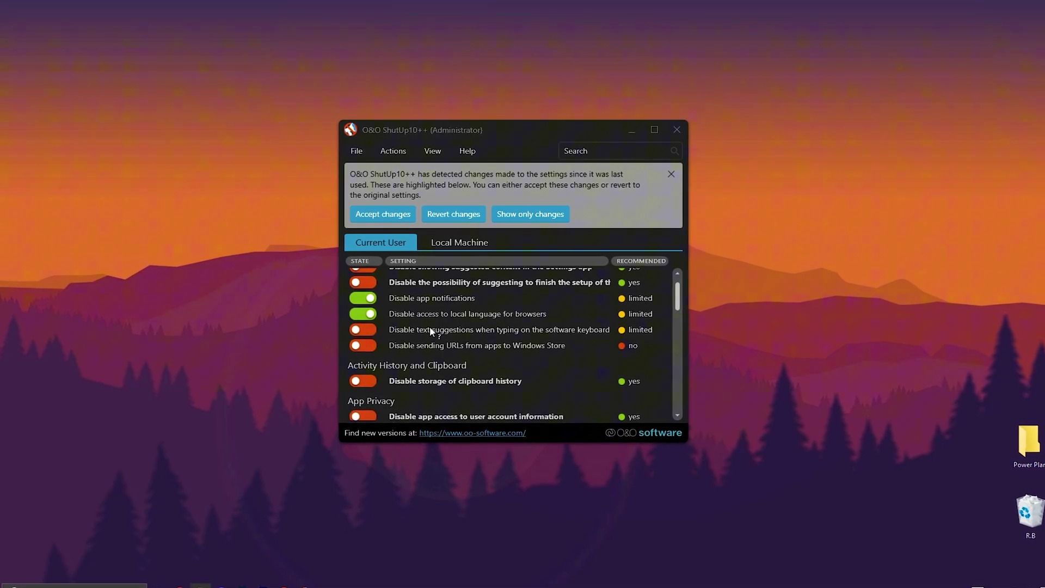
scroll(426, 327, down, 3)
scroll(427, 341, down, 5)
scroll(428, 343, up, 5)
scroll(428, 341, up, 6)
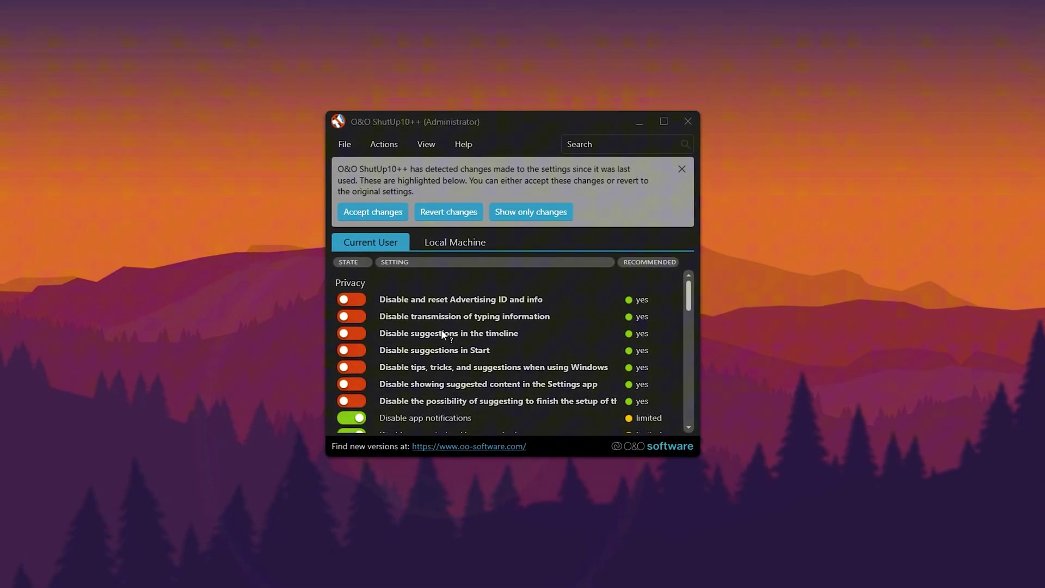
scroll(430, 343, down, 4)
scroll(430, 361, down, 6)
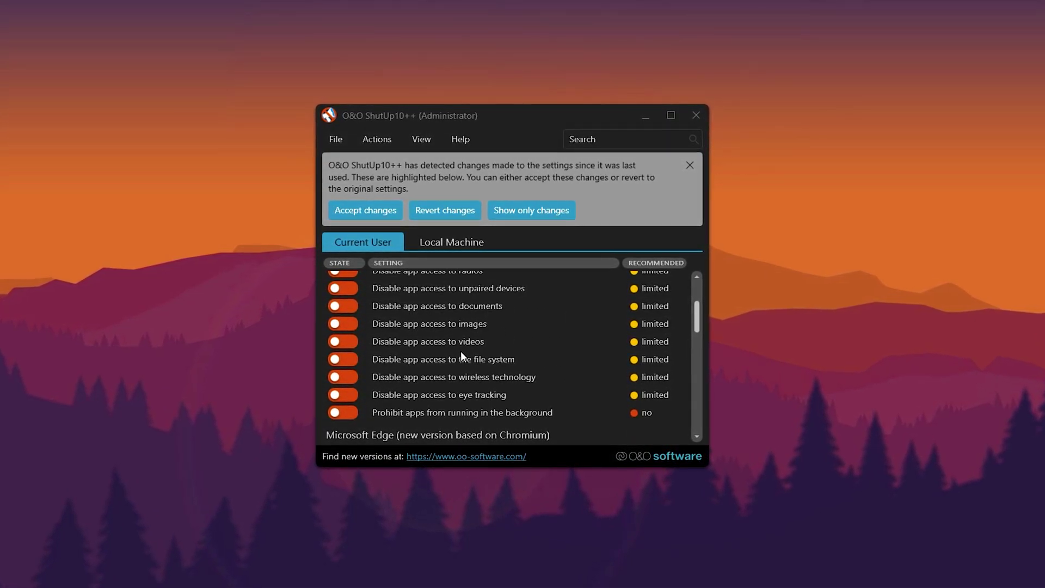
scroll(460, 352, up, 7)
scroll(460, 353, up, 3)
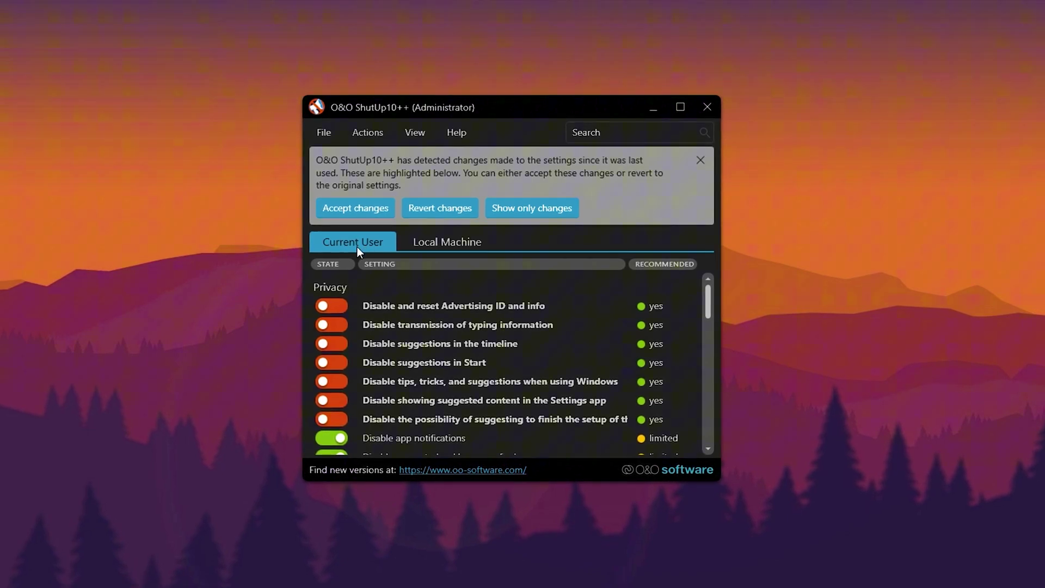
- Glance at the Local Machine settings, then return and scroll through the full Current User list
click(446, 246)
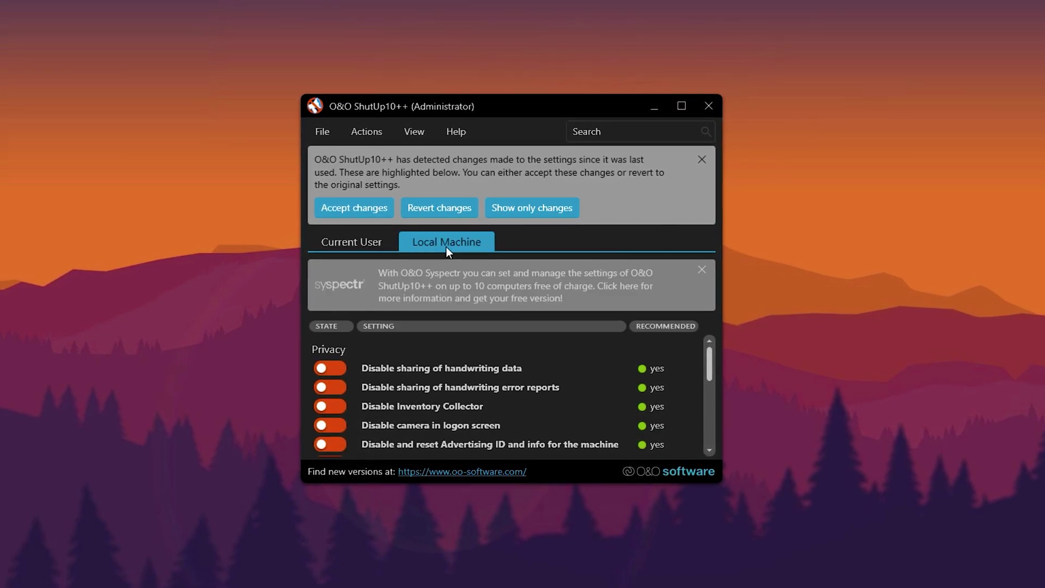
click(368, 245)
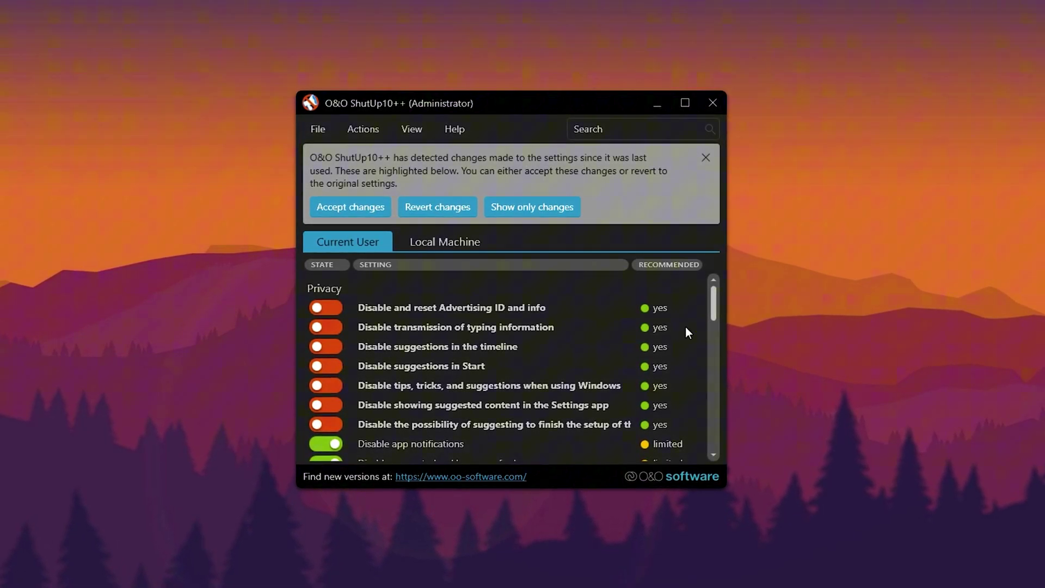
drag(715, 313, 717, 363)
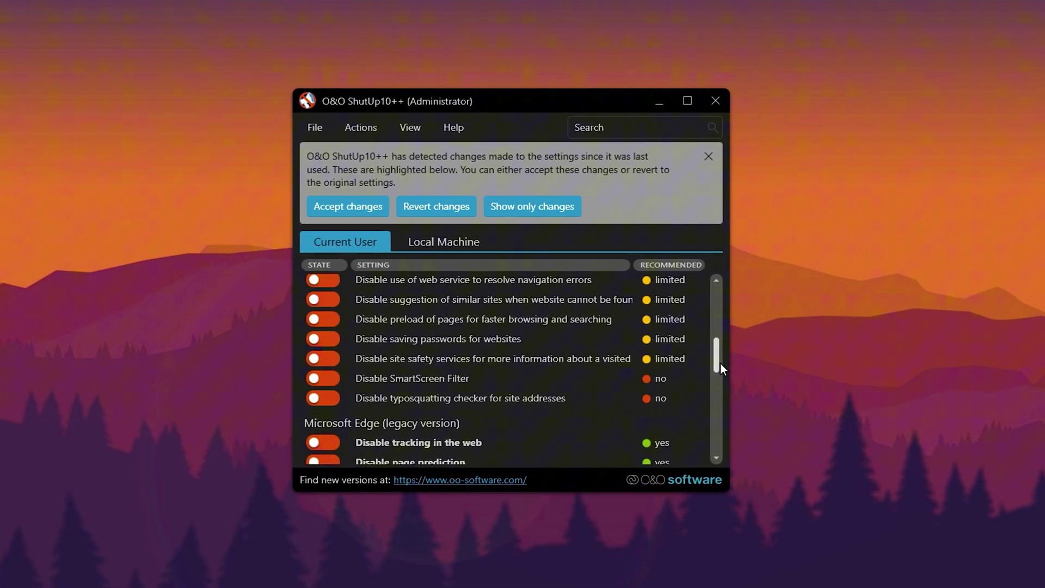
scroll(474, 421, down, 2)
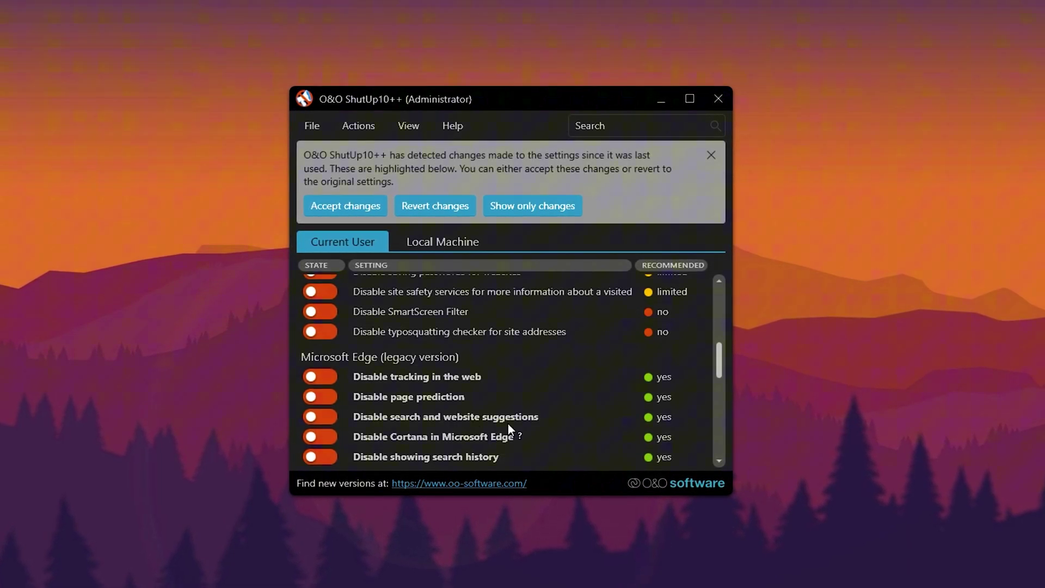
scroll(467, 374, down, 3)
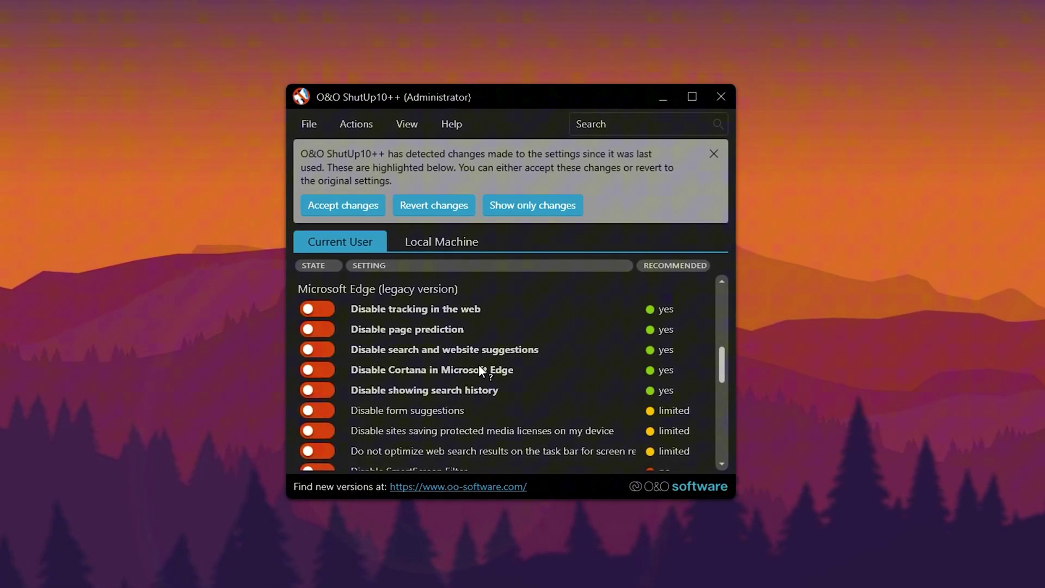
scroll(478, 366, down, 3)
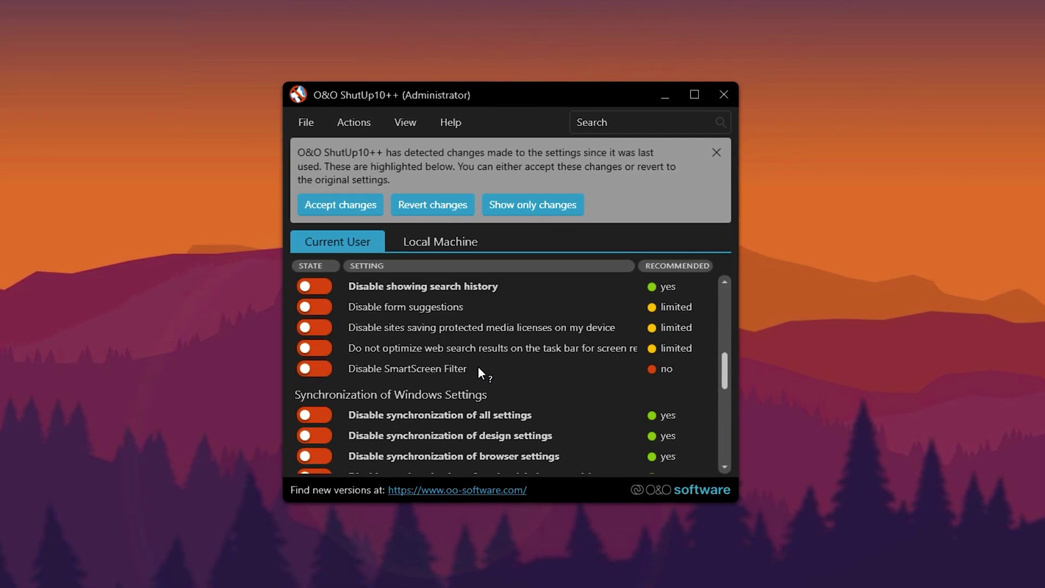
scroll(476, 365, down, 3)
scroll(476, 364, down, 2)
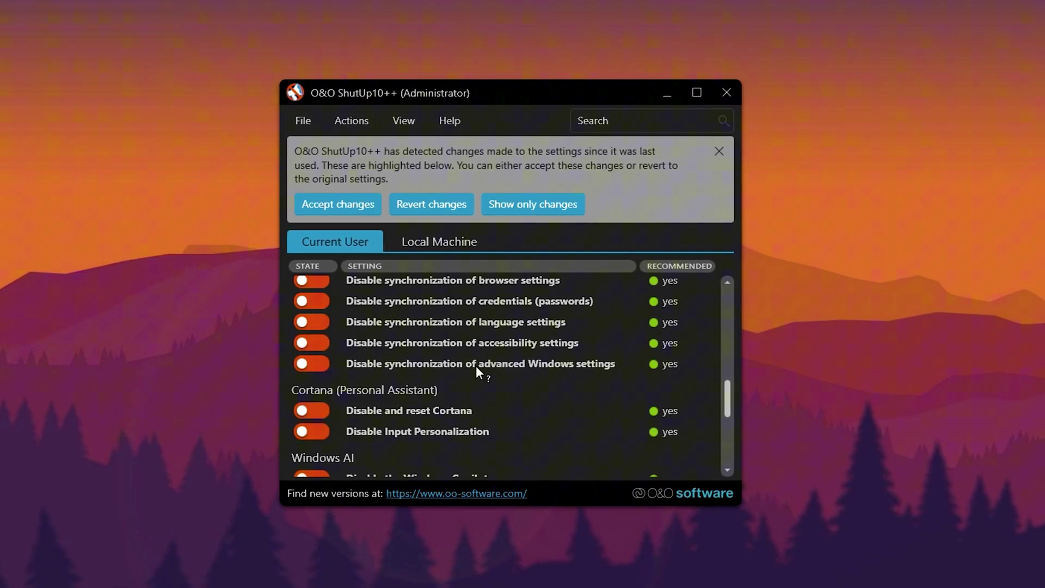
scroll(456, 409, down, 2)
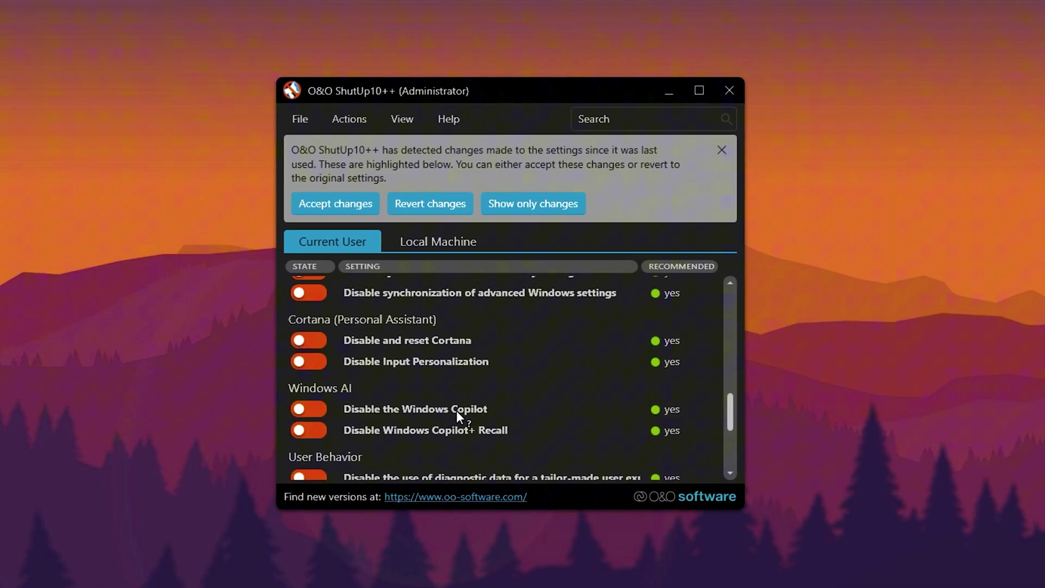
scroll(540, 413, down, 3)
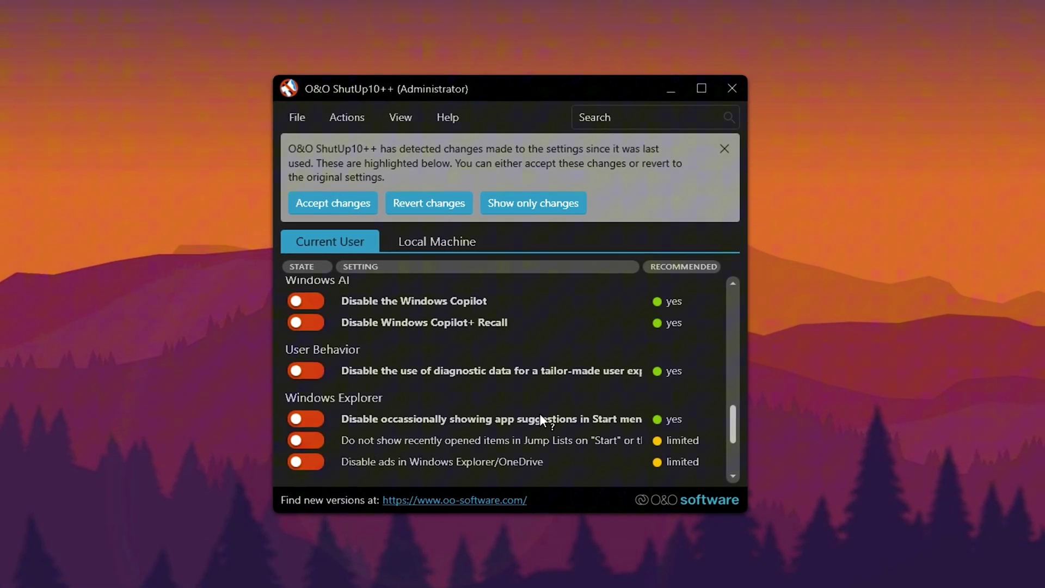
scroll(540, 415, down, 3)
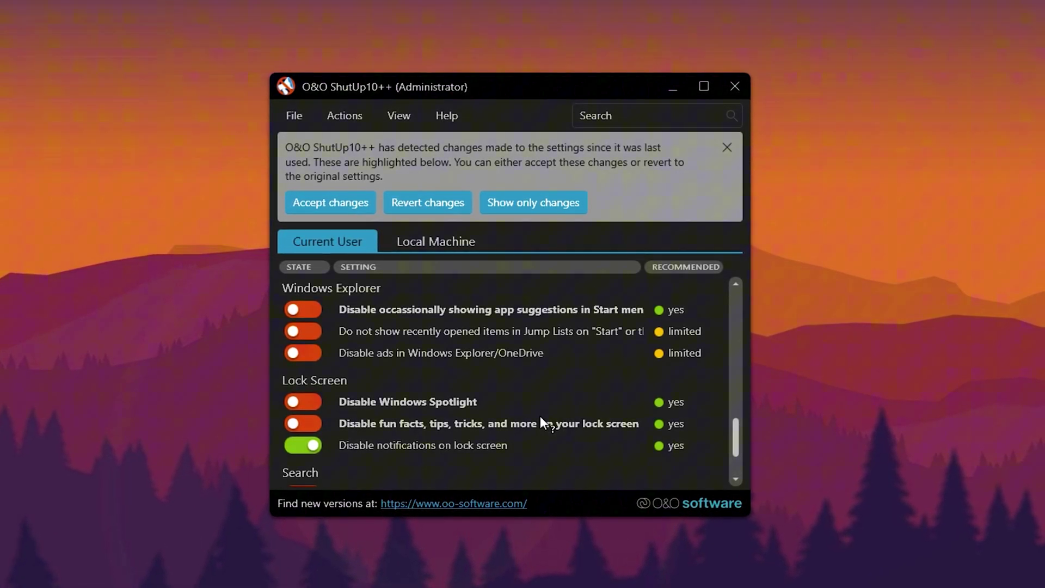
scroll(540, 416, down, 3)
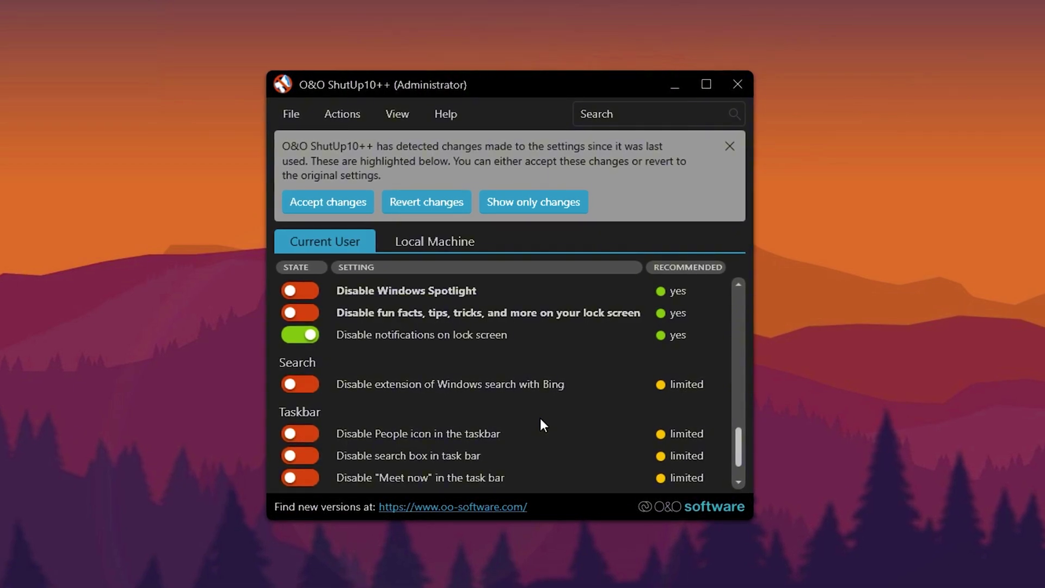
scroll(540, 419, down, 4)
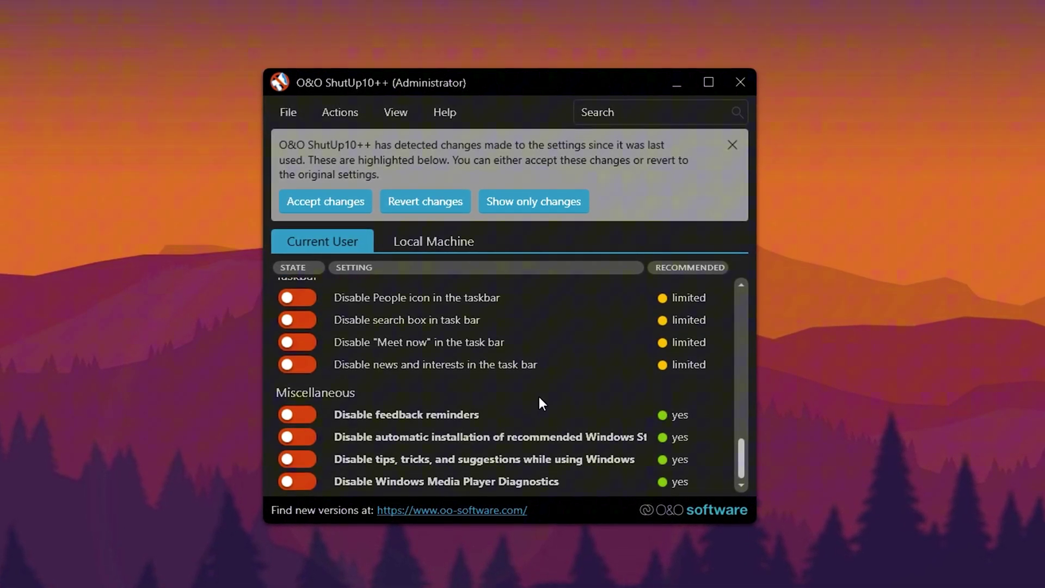
- Review the Local Machine settings, then apply only the recommended settings from the Actions menu
click(440, 246)
scroll(488, 427, up, 3)
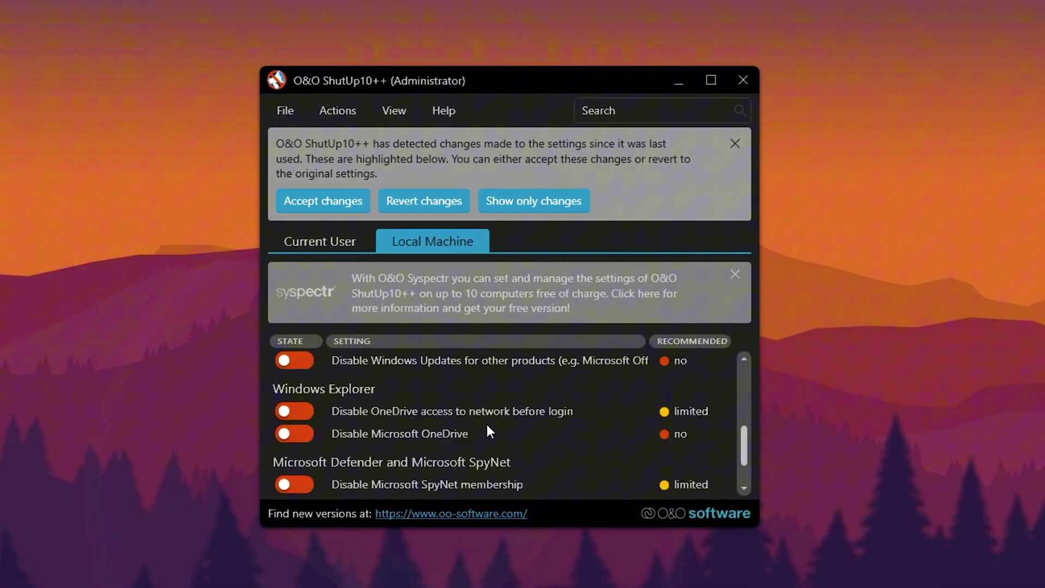
scroll(486, 423, down, 5)
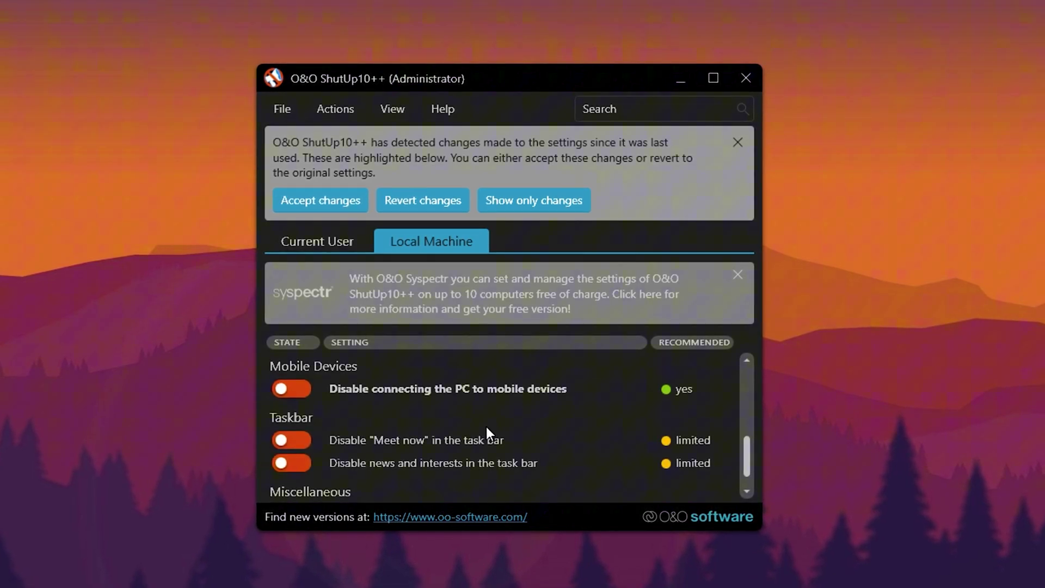
scroll(485, 427, down, 3)
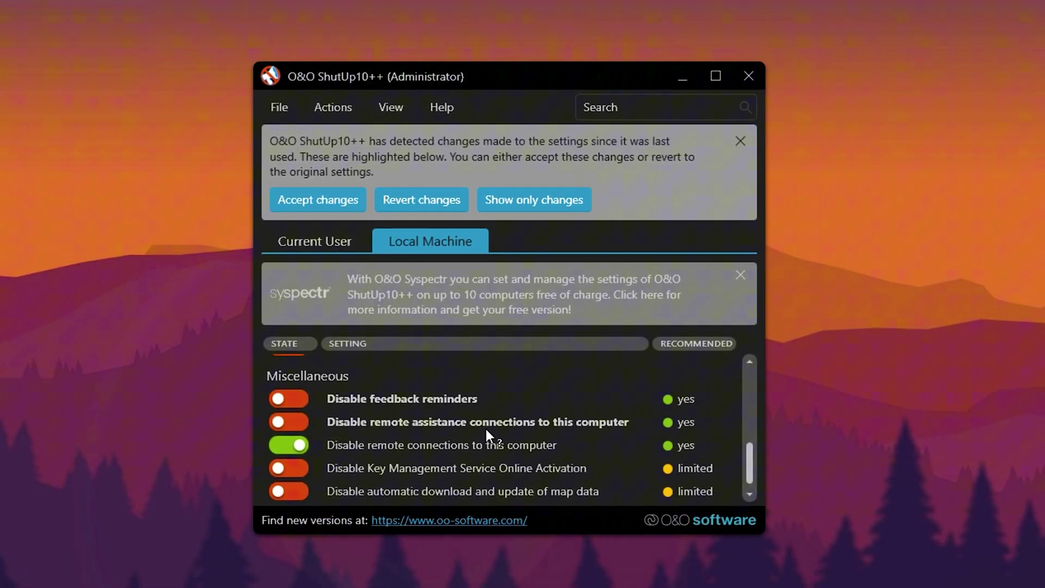
scroll(485, 430, down, 2)
scroll(485, 430, up, 6)
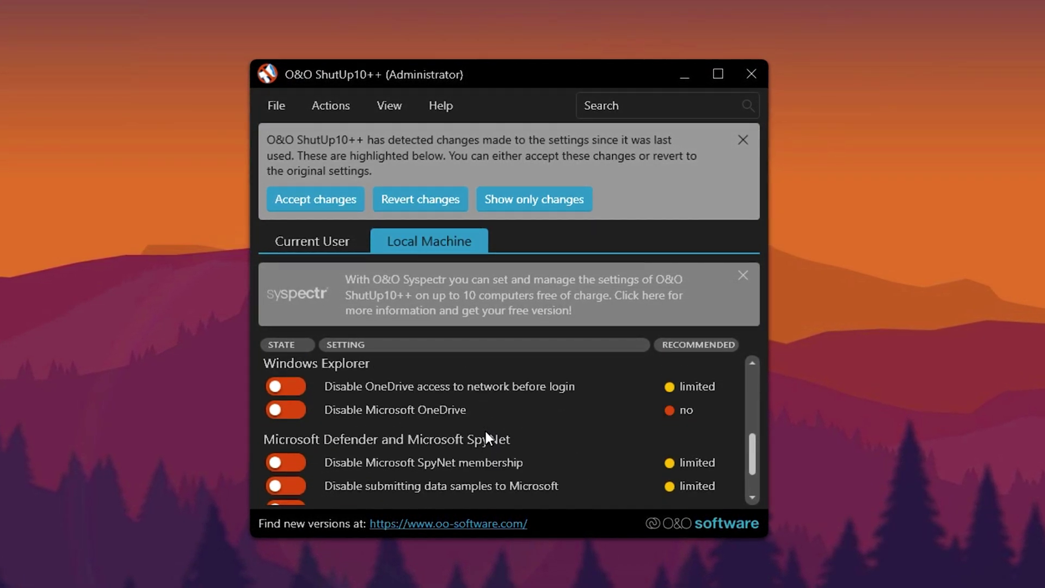
scroll(484, 429, up, 3)
click(327, 241)
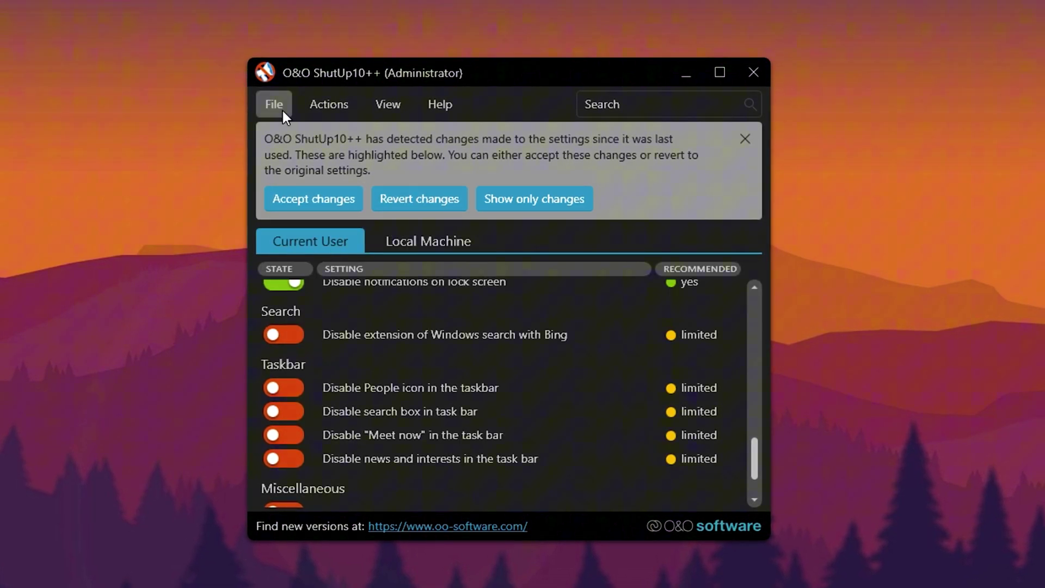
click(330, 106)
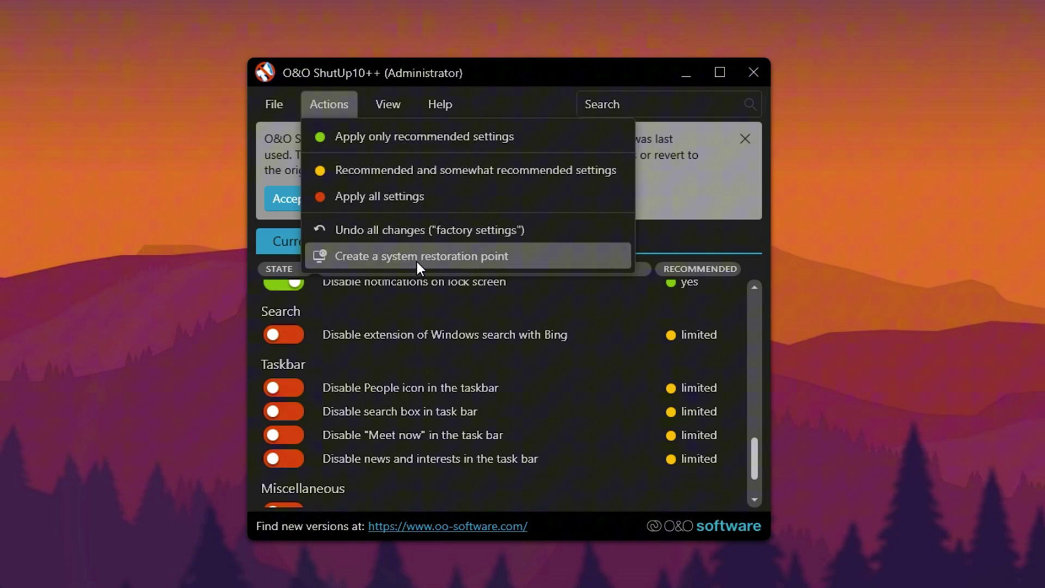
click(416, 138)
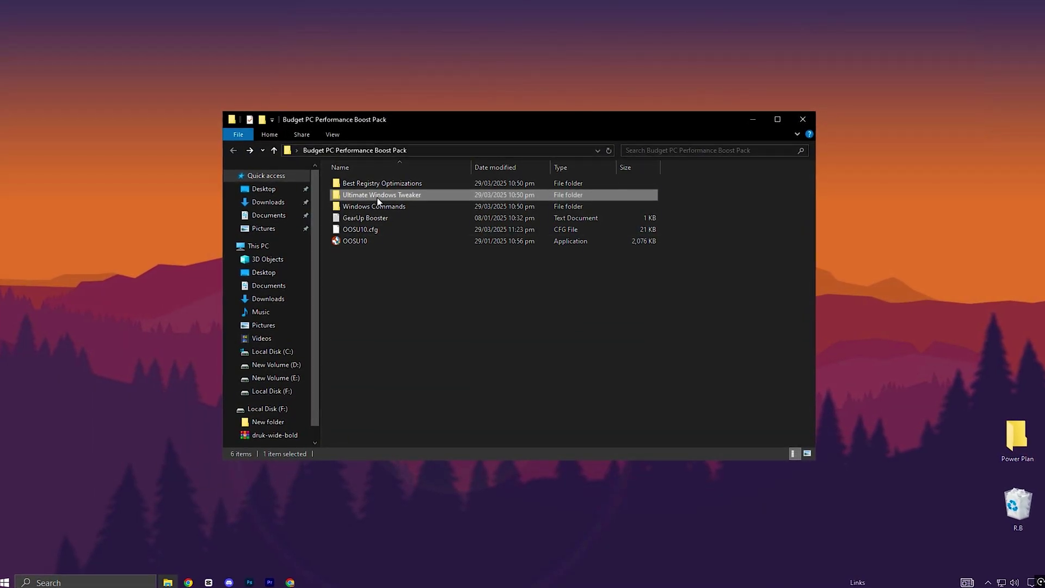
- Run Ultimate Windows Tweaker 4.8 from its For Windows 10 folder with administrator rights
double_click(378, 197)
double_click(382, 184)
double_click(360, 202)
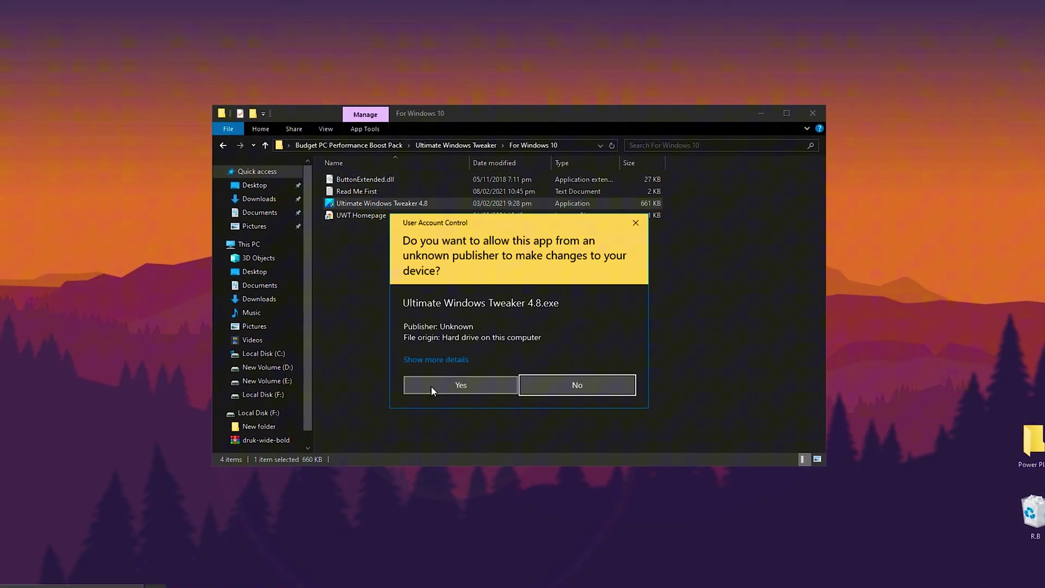
click(432, 385)
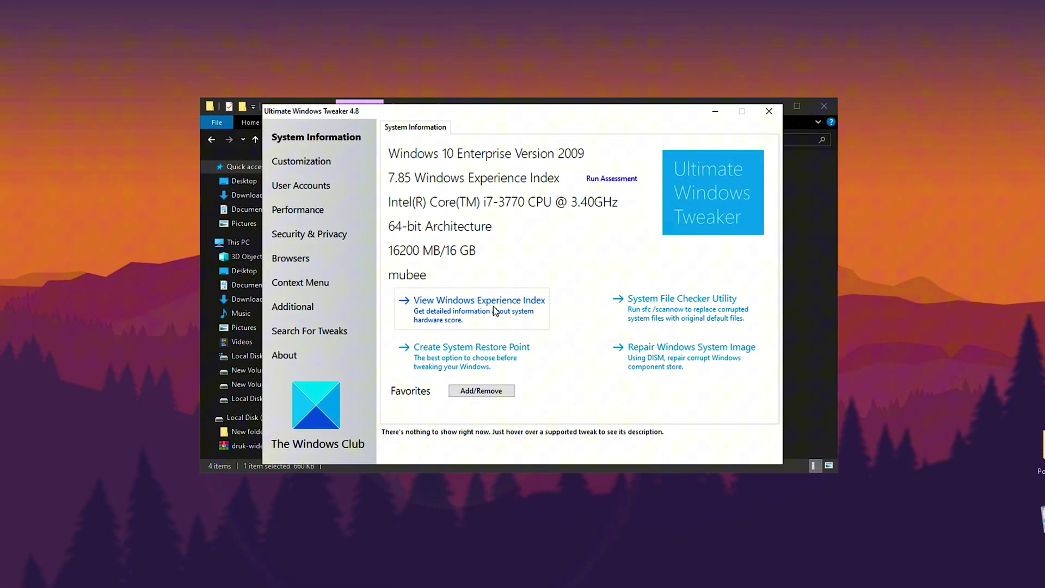
- On the Performance page, tick Disable Smooth Scrolling, Disable Edge Tab Preloading and Disable Tablet Input Service
click(294, 209)
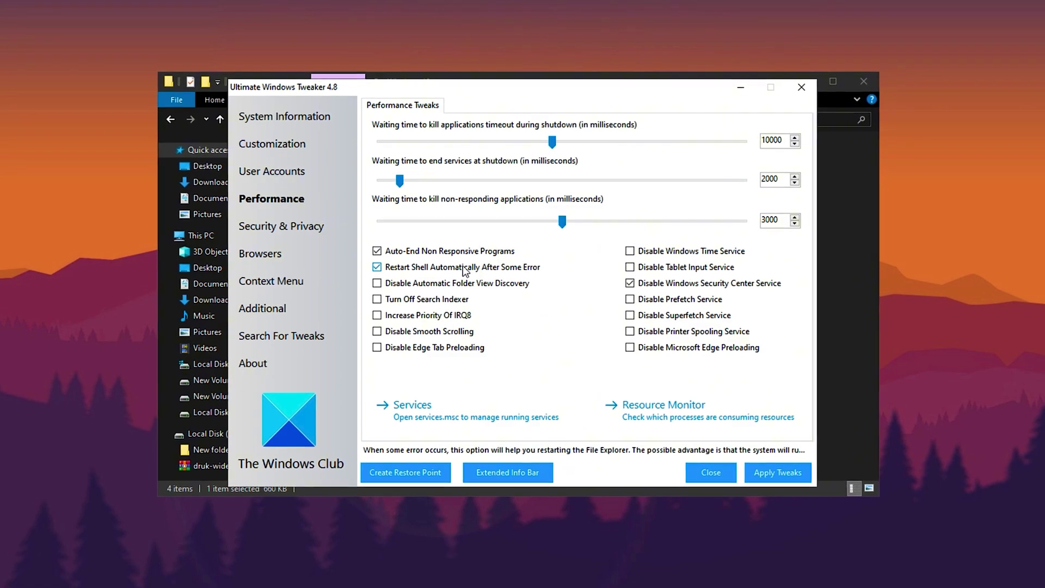
mouse_move(435, 271)
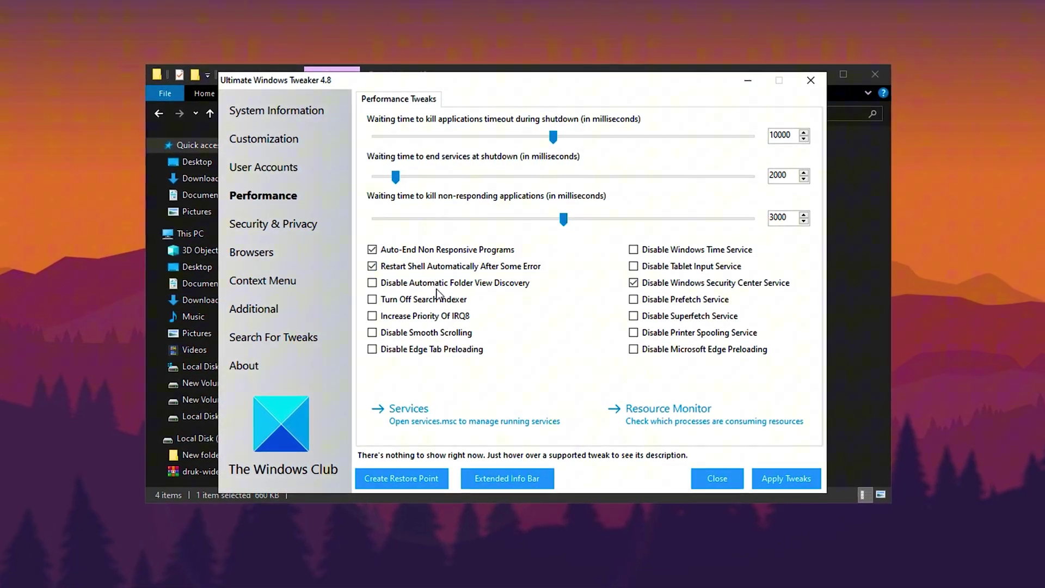
click(415, 333)
click(414, 351)
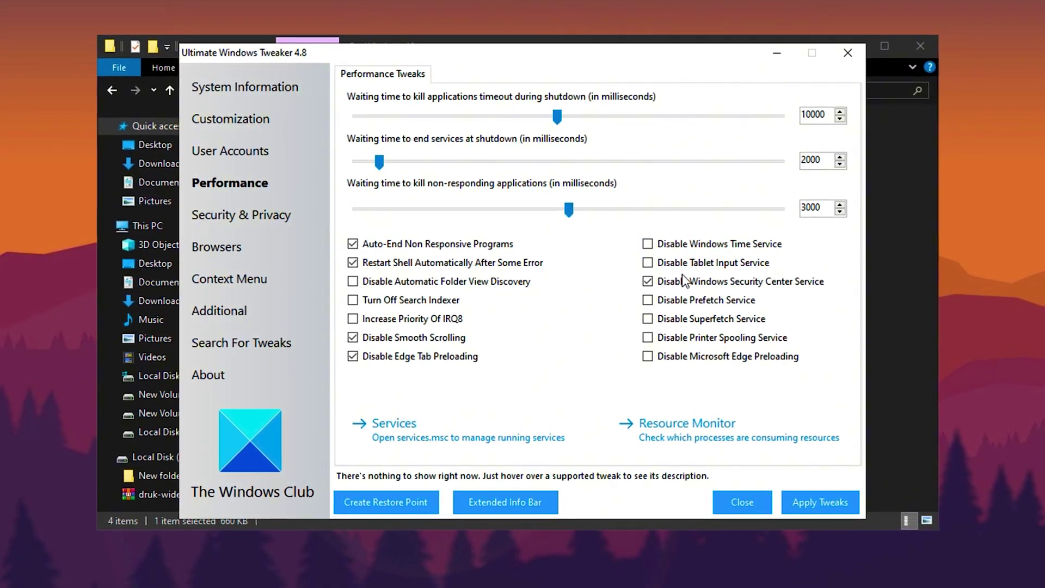
click(666, 266)
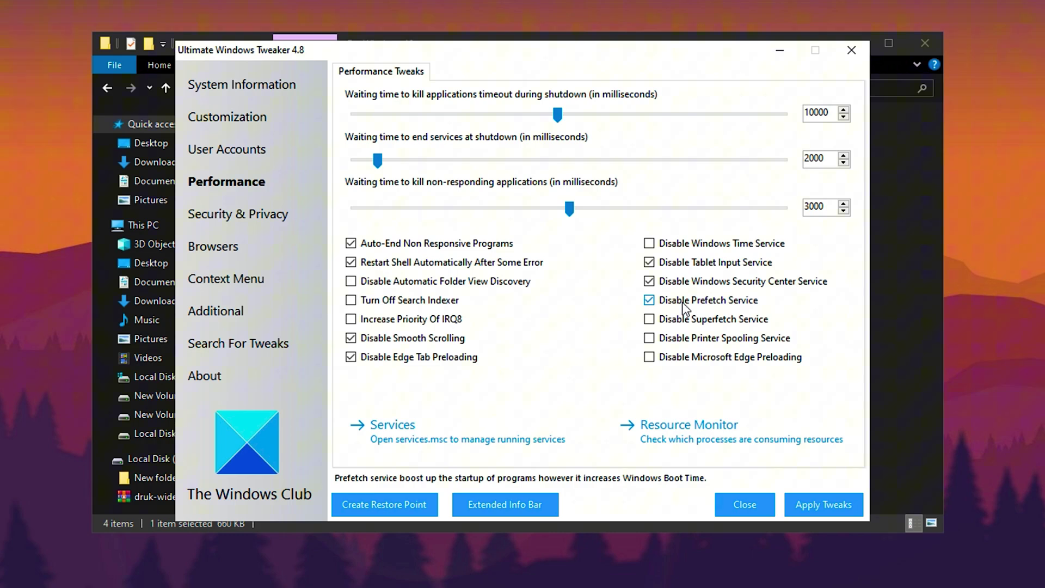
- Tick 'Enable The Network Adapter Onboard Processor' under Network Tweaks on Ultimate Windows Tweaker's Additional page
click(232, 314)
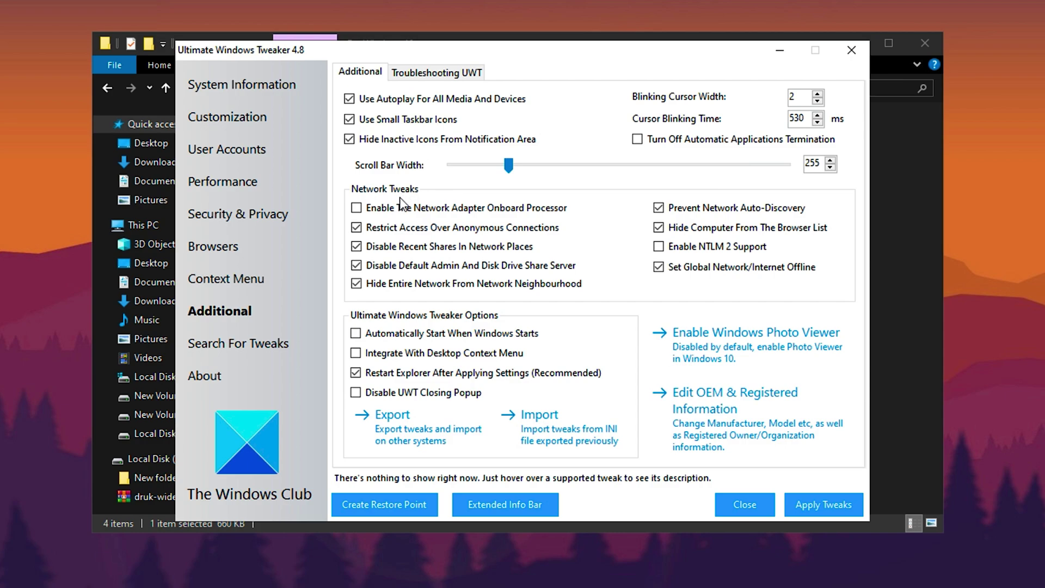
click(374, 208)
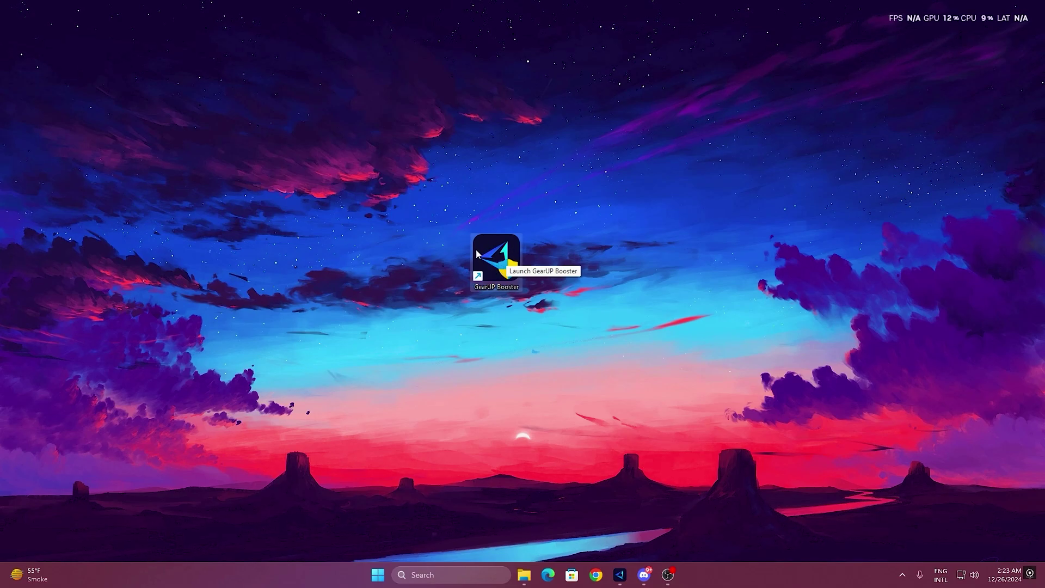
- Launch GearUP Booster, check the account profile and browse the supported games catalogue
double_click(476, 250)
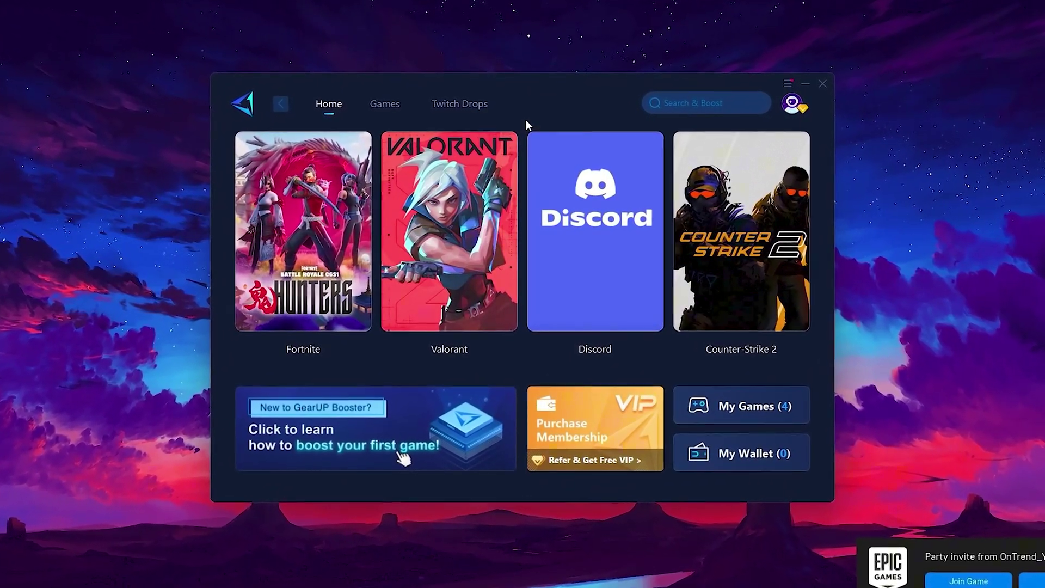
click(794, 112)
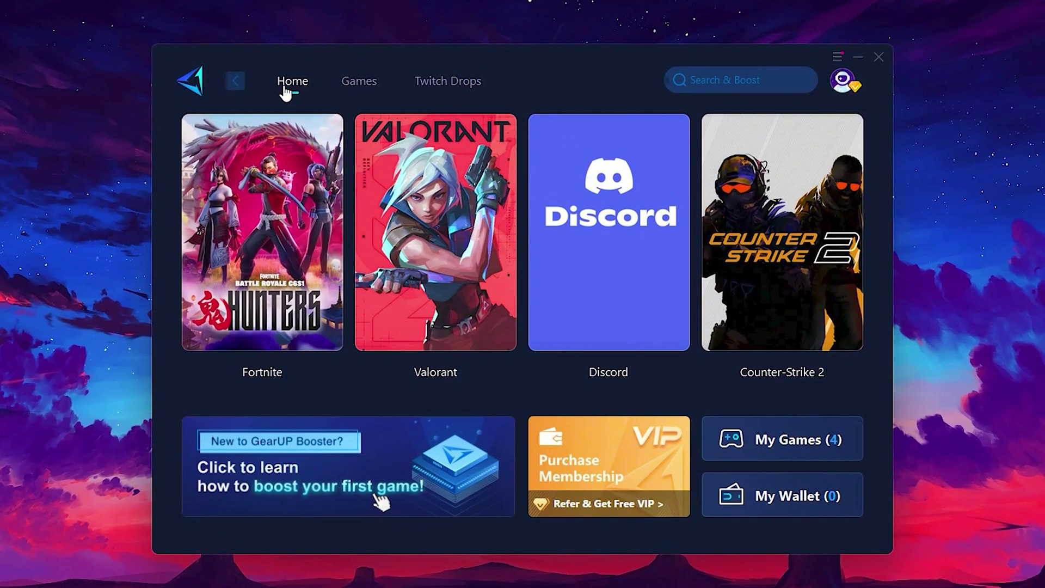
mouse_move(795, 211)
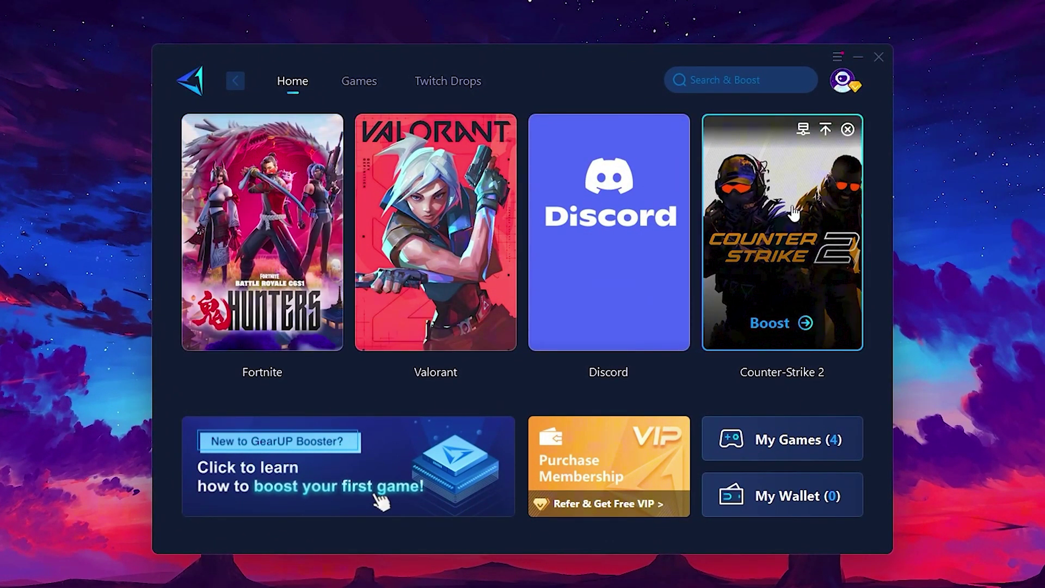
click(357, 86)
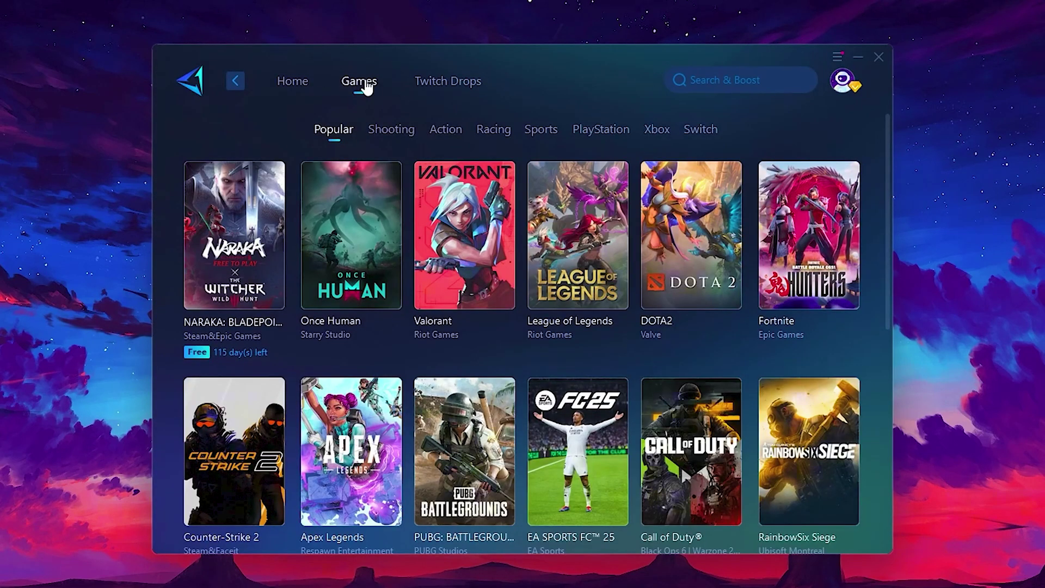
mouse_move(719, 204)
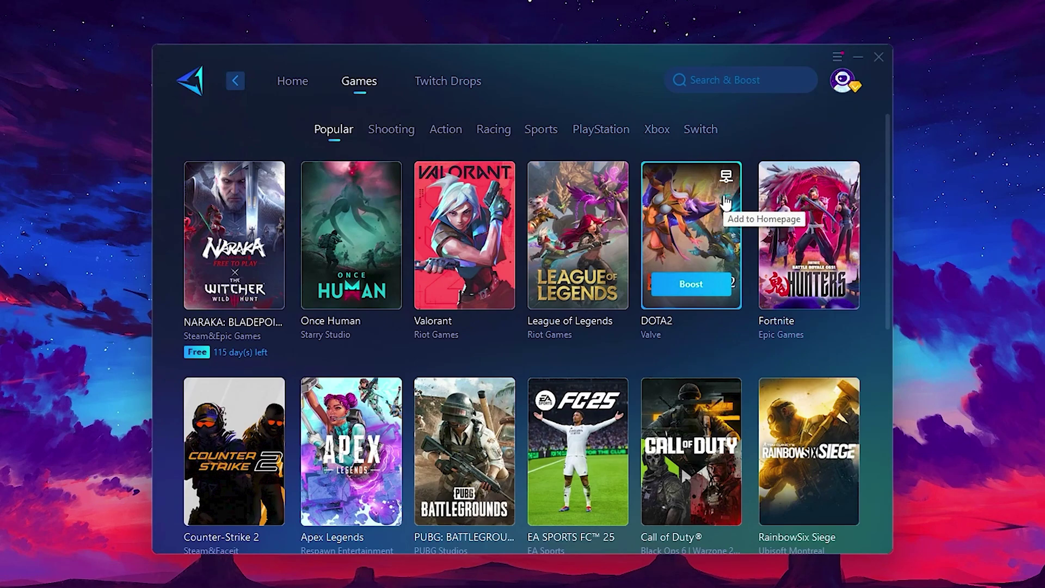
- Back on the home page, boost Fortnite on the Middle East region with the Auto node
click(294, 90)
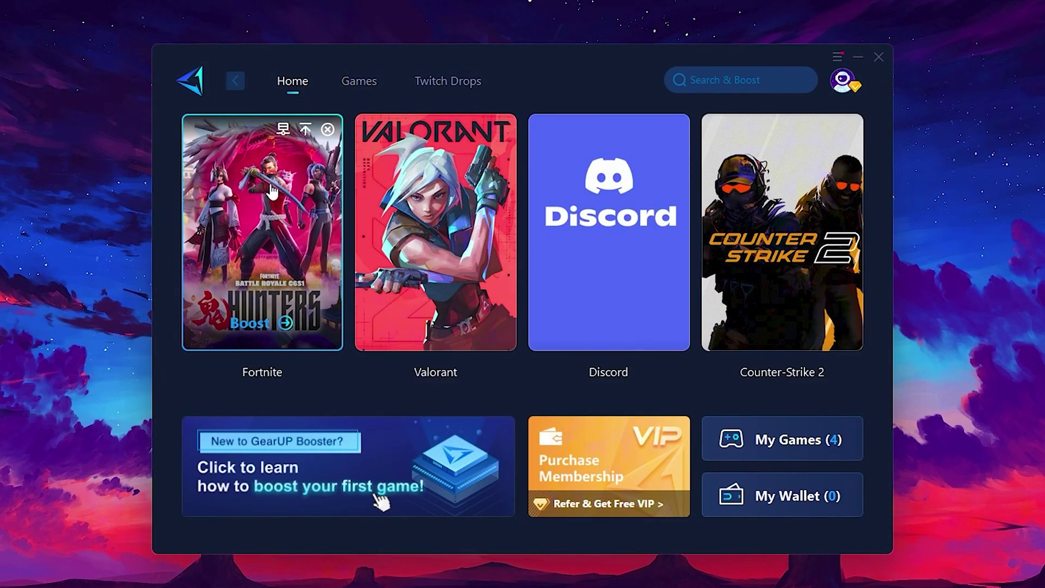
mouse_move(334, 228)
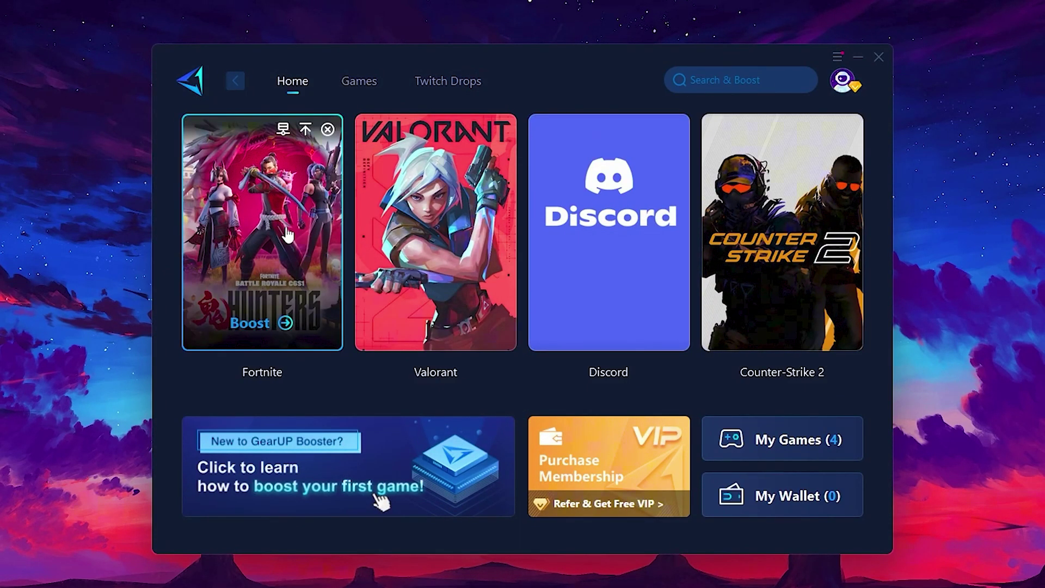
click(252, 325)
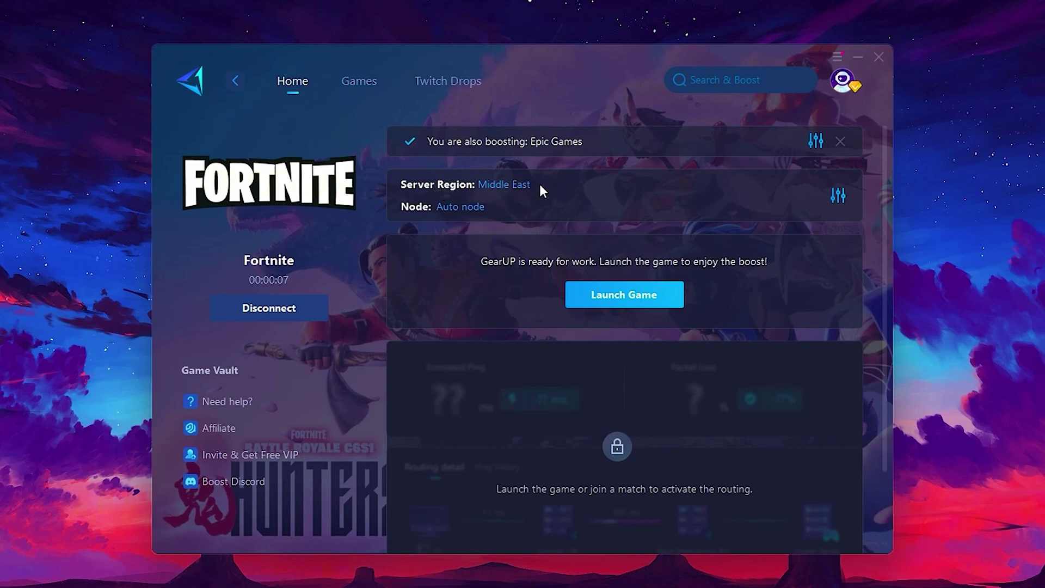
click(507, 185)
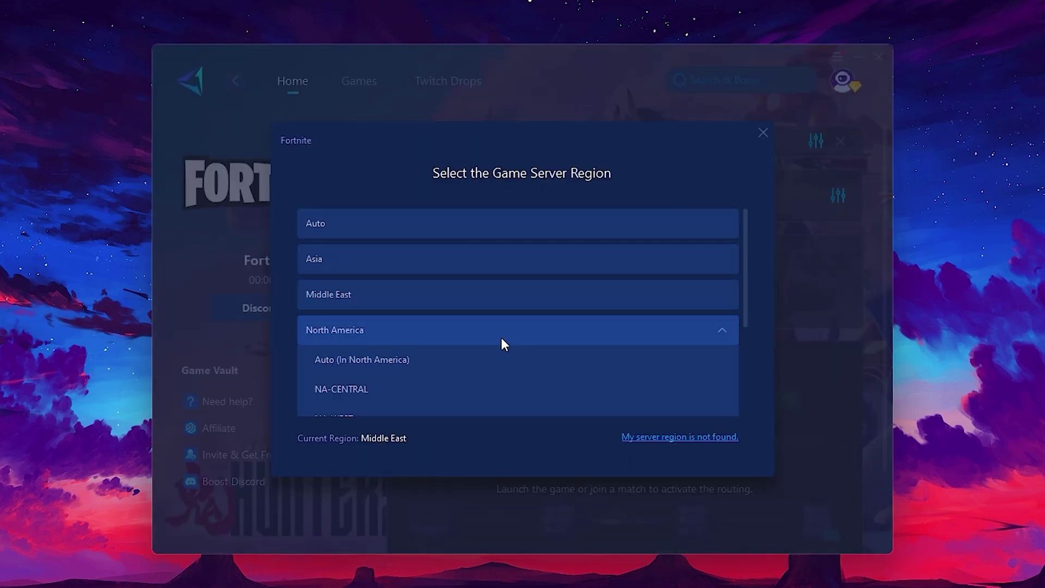
scroll(482, 325, down, 1)
scroll(401, 289, up, 1)
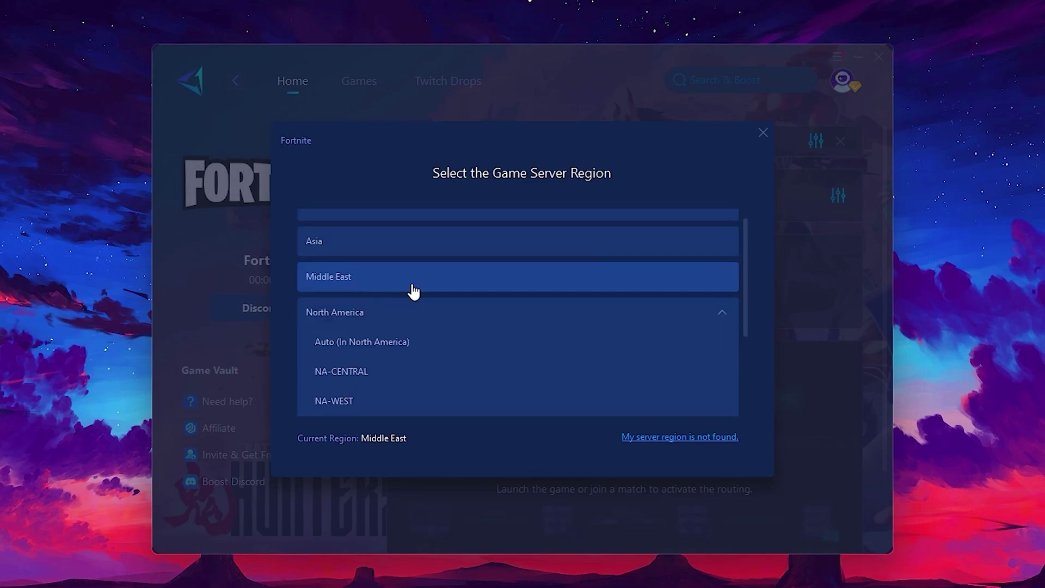
click(762, 132)
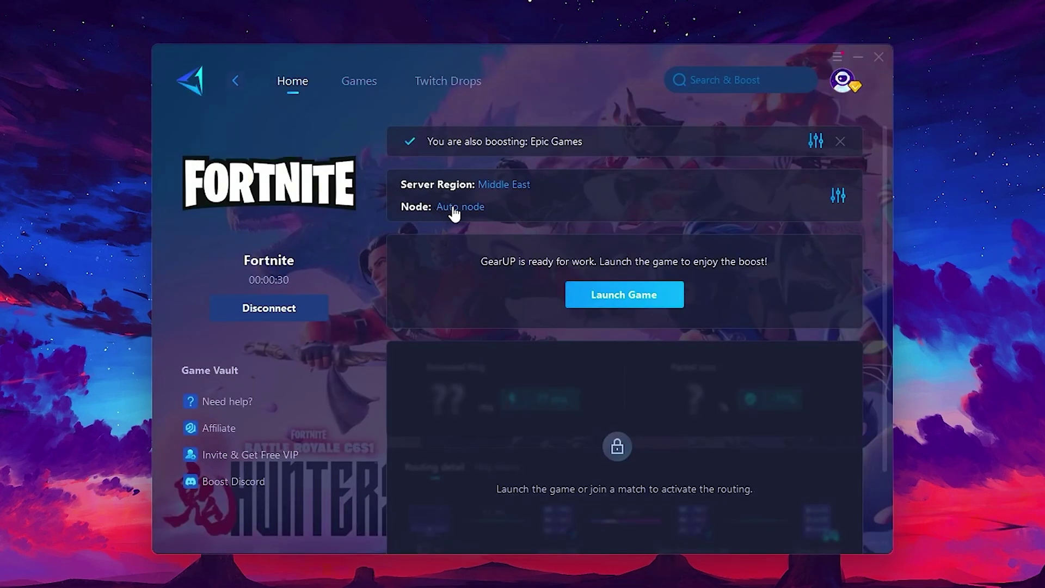
click(452, 208)
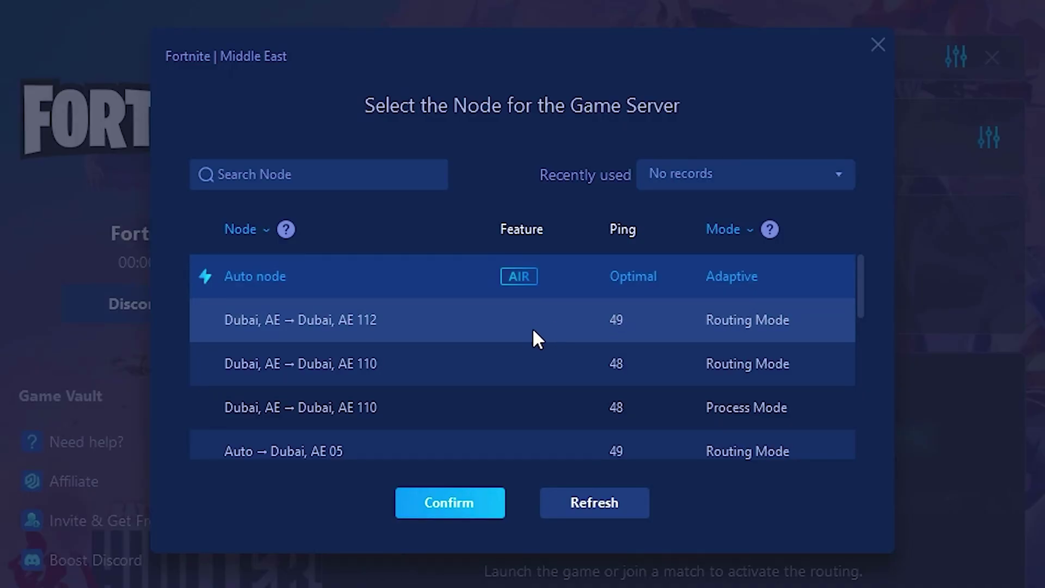
scroll(544, 329, down, 2)
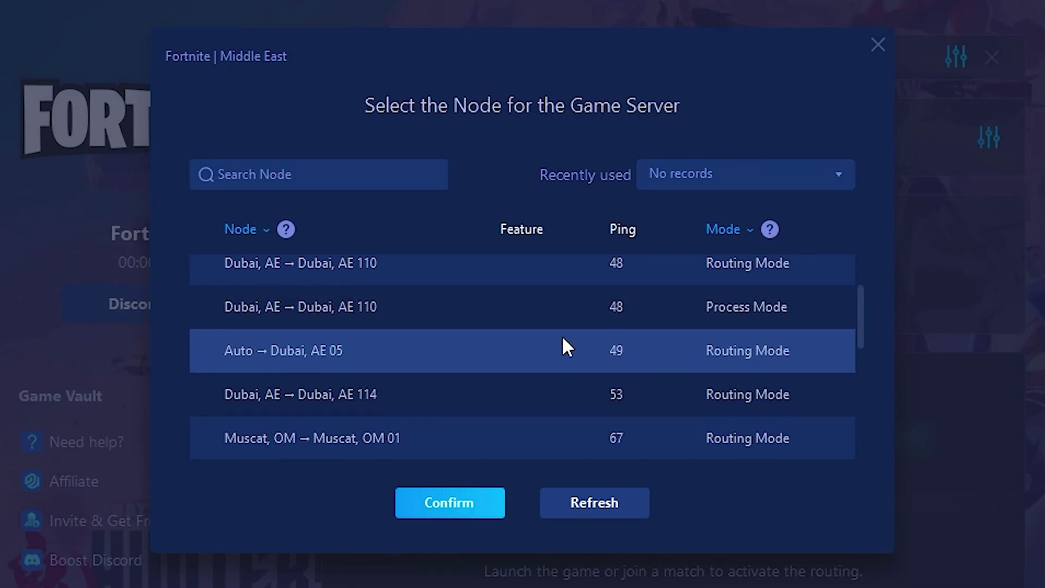
scroll(566, 336, up, 2)
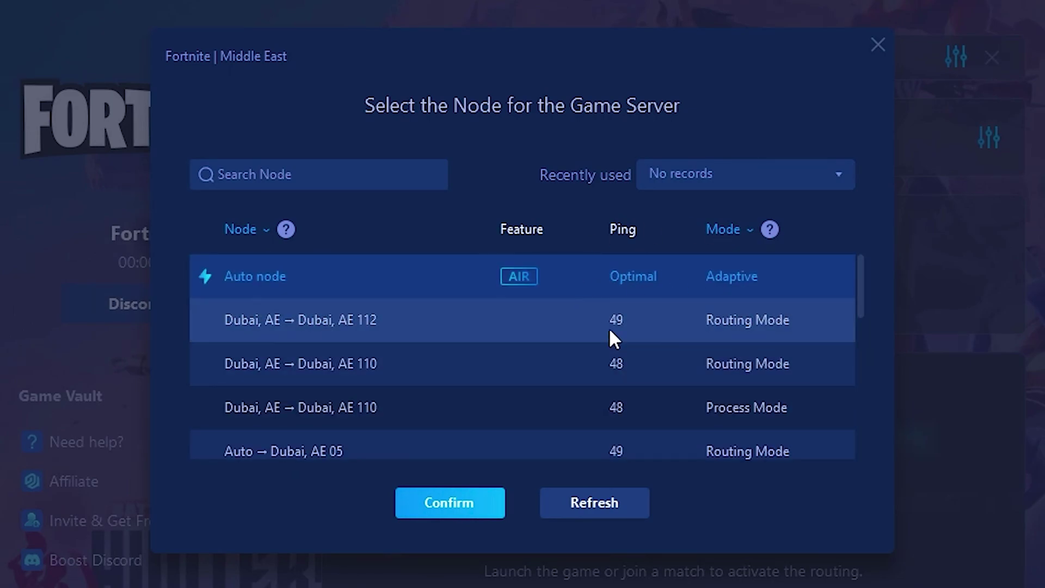
click(878, 45)
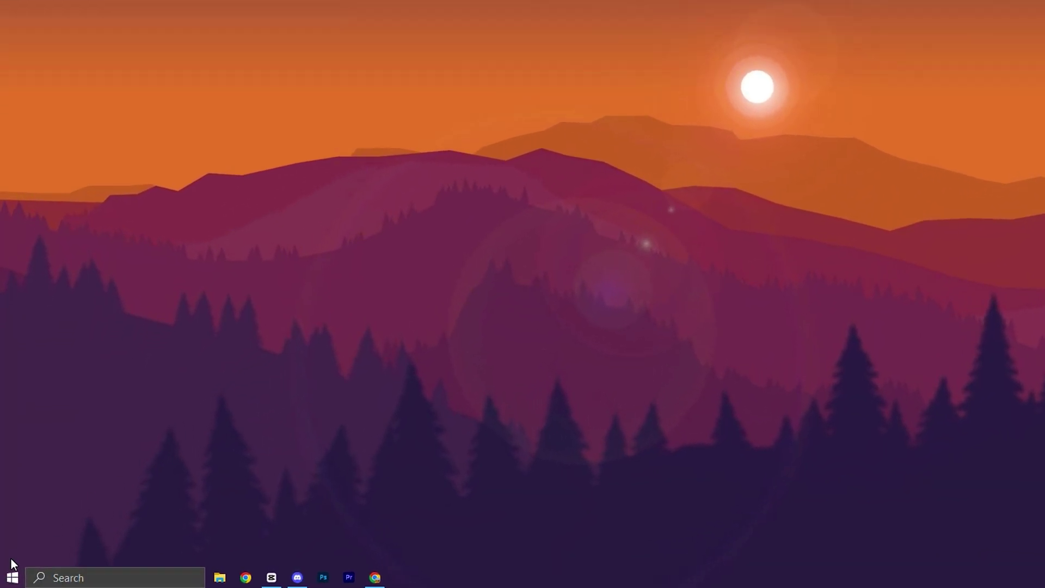
- Open Settings > System > Notifications & actions and scroll through the per-app sender list
right_click(7, 577)
click(33, 447)
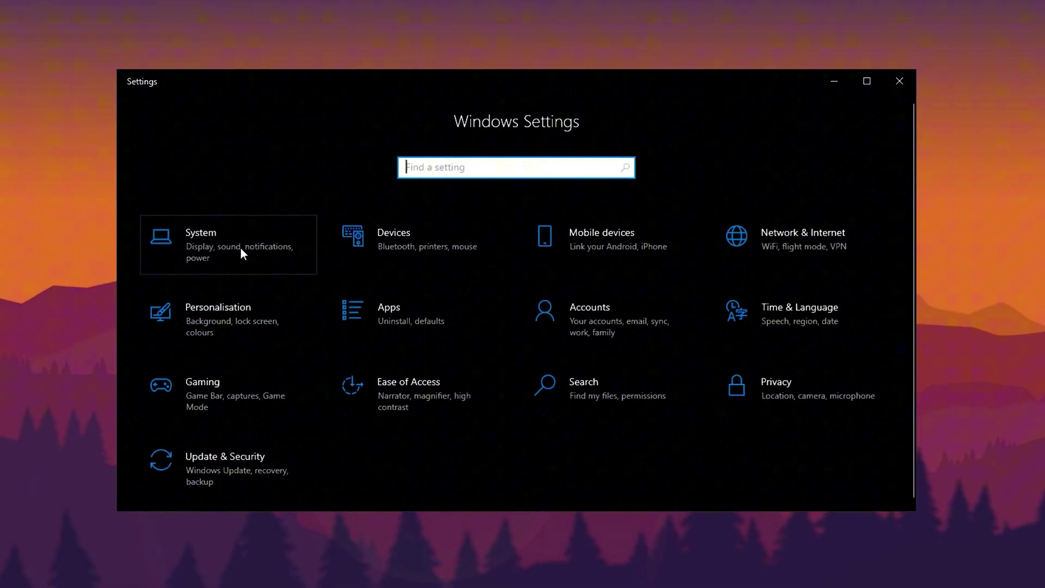
click(240, 247)
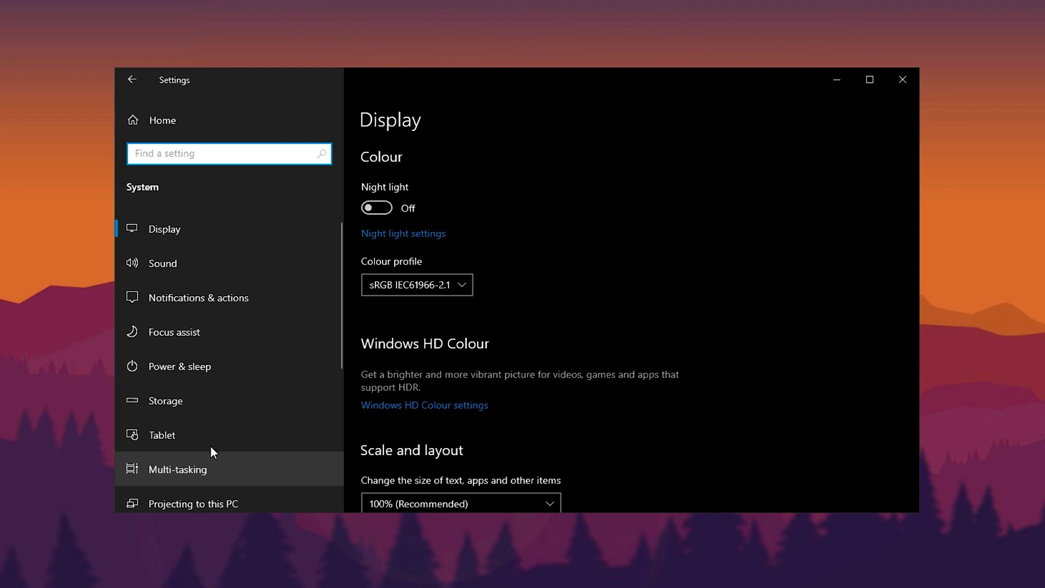
click(254, 293)
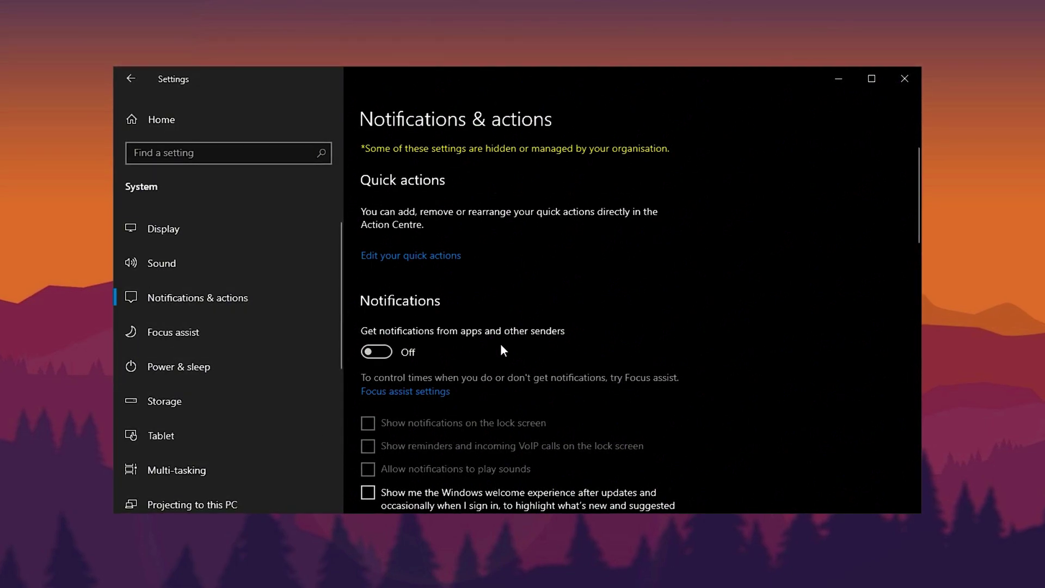
scroll(501, 343, down, 3)
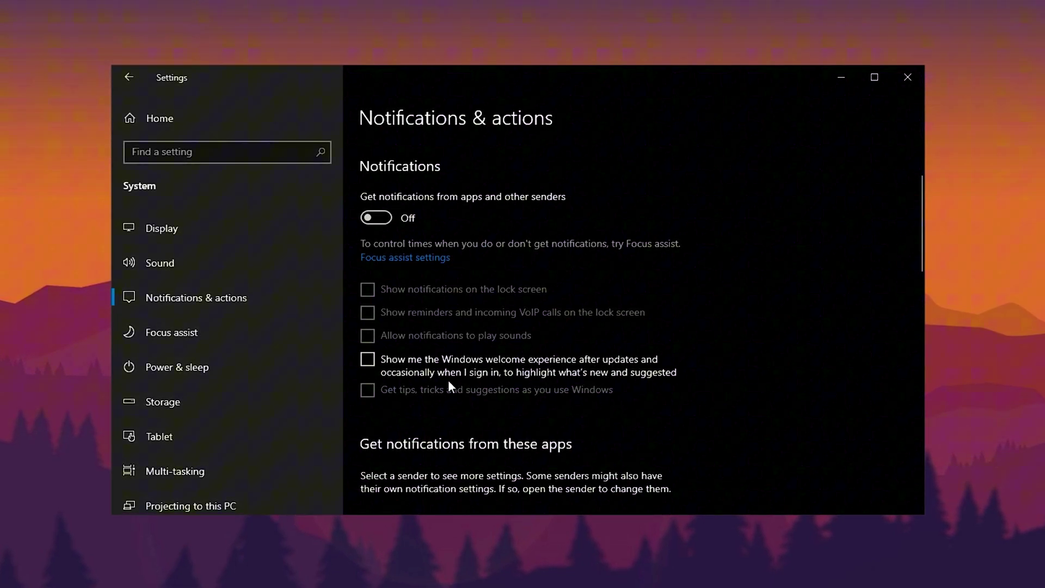
scroll(449, 380, down, 10)
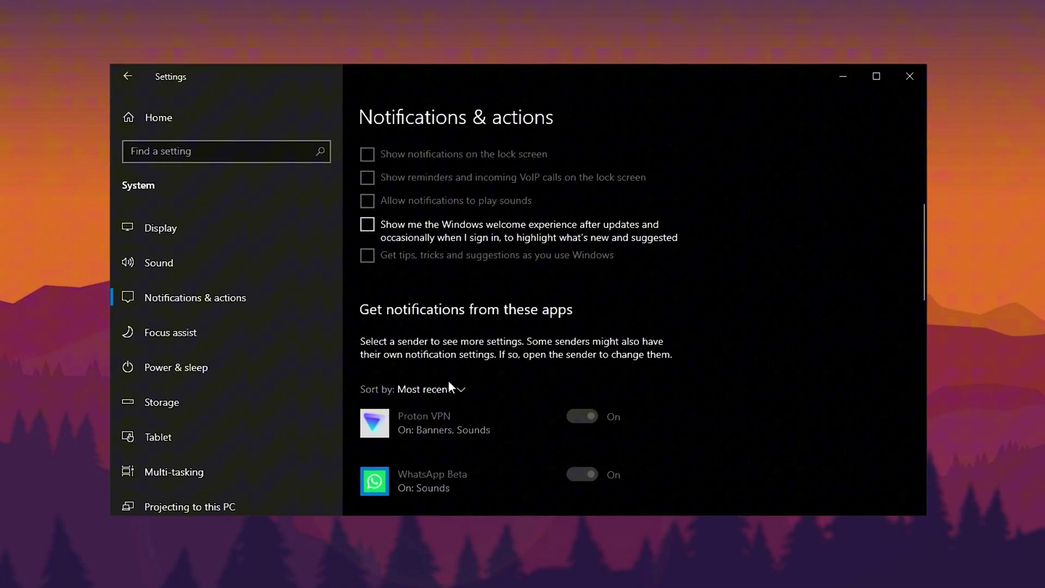
scroll(448, 380, down, 4)
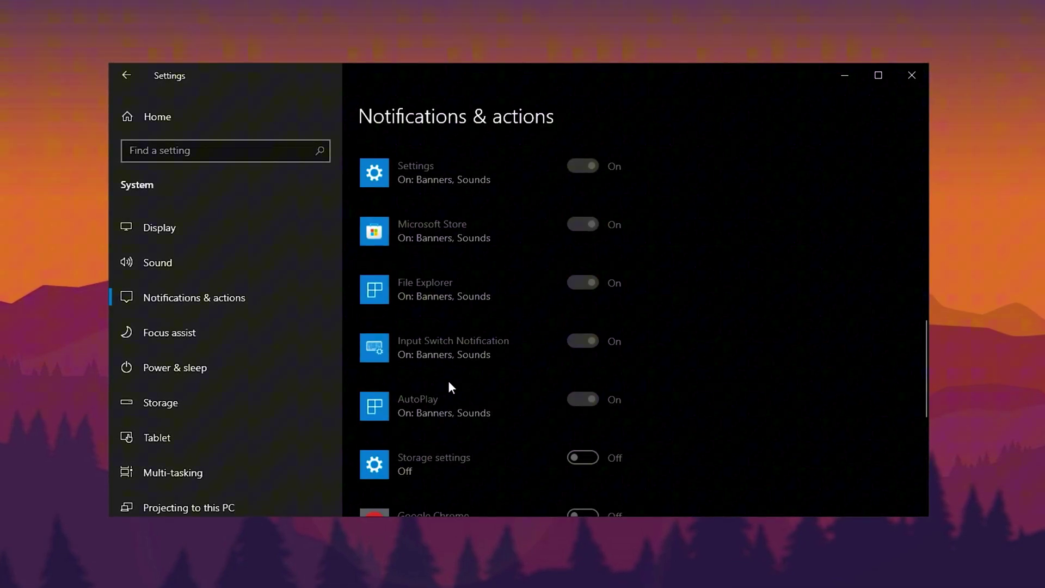
- Check Focus assist, then set tablet sign-in to the hardware-appropriate mode and never switch to tablet mode
click(242, 338)
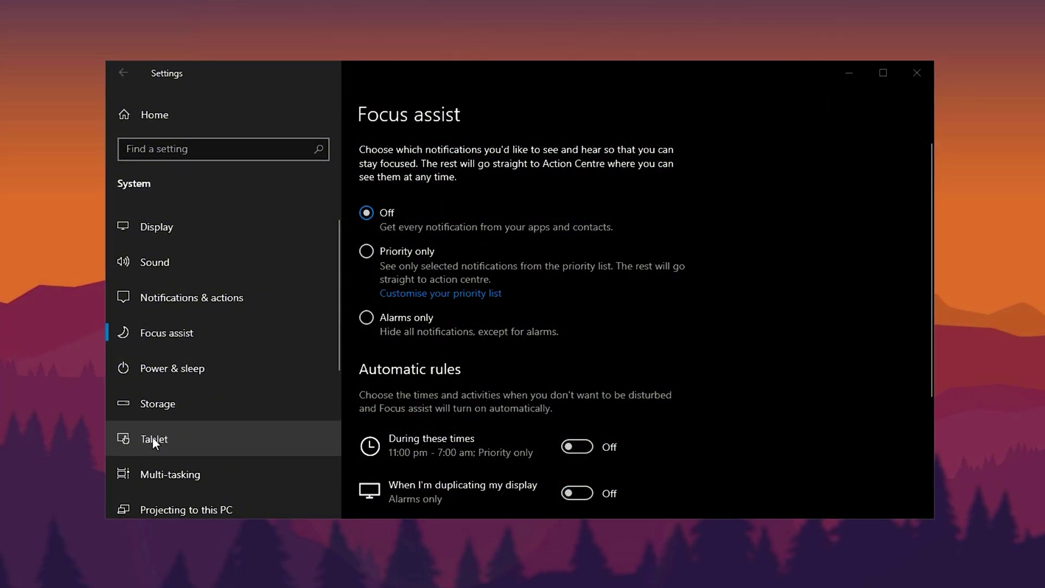
click(153, 440)
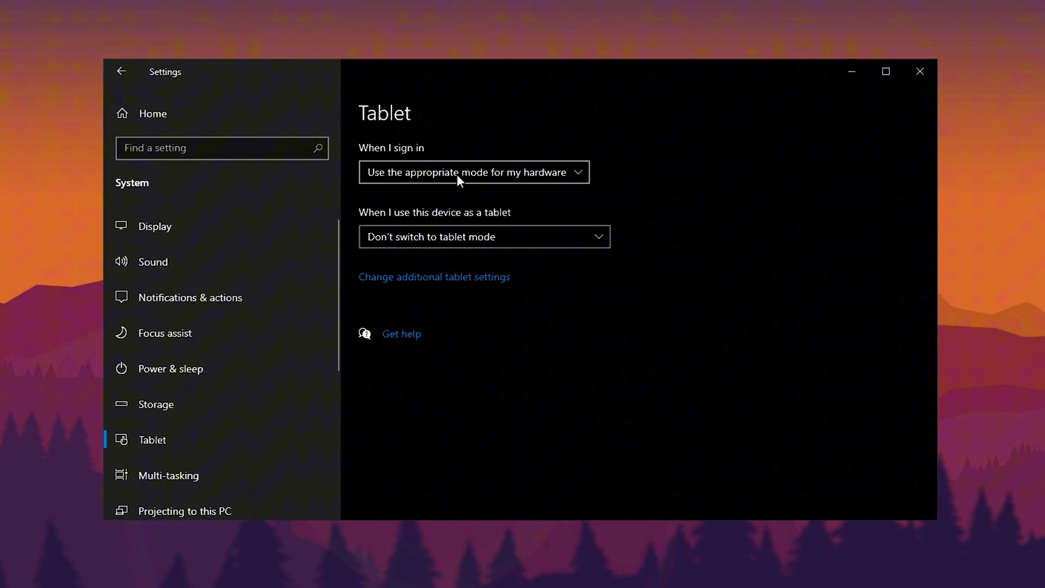
click(457, 174)
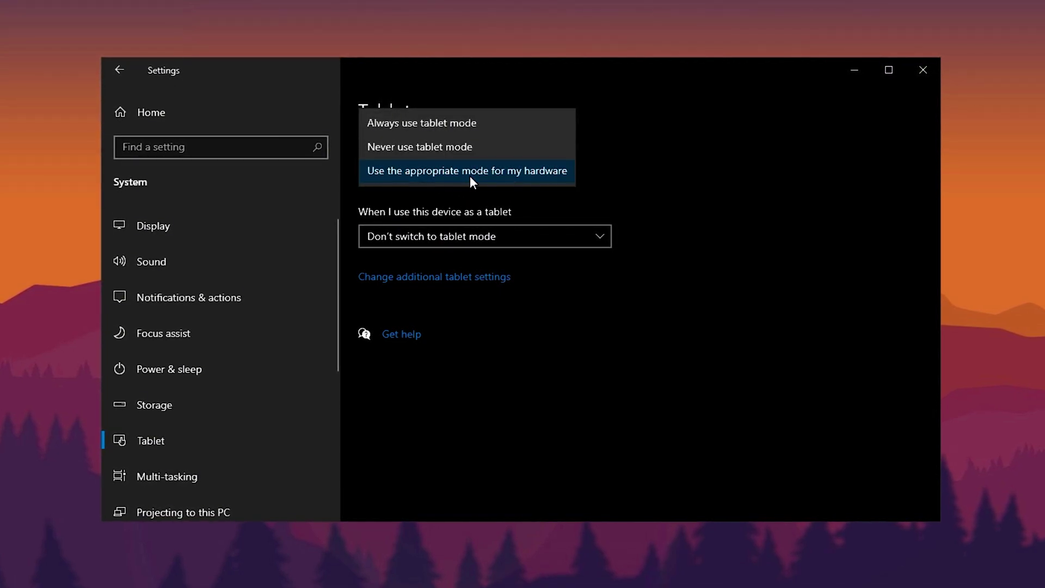
click(469, 175)
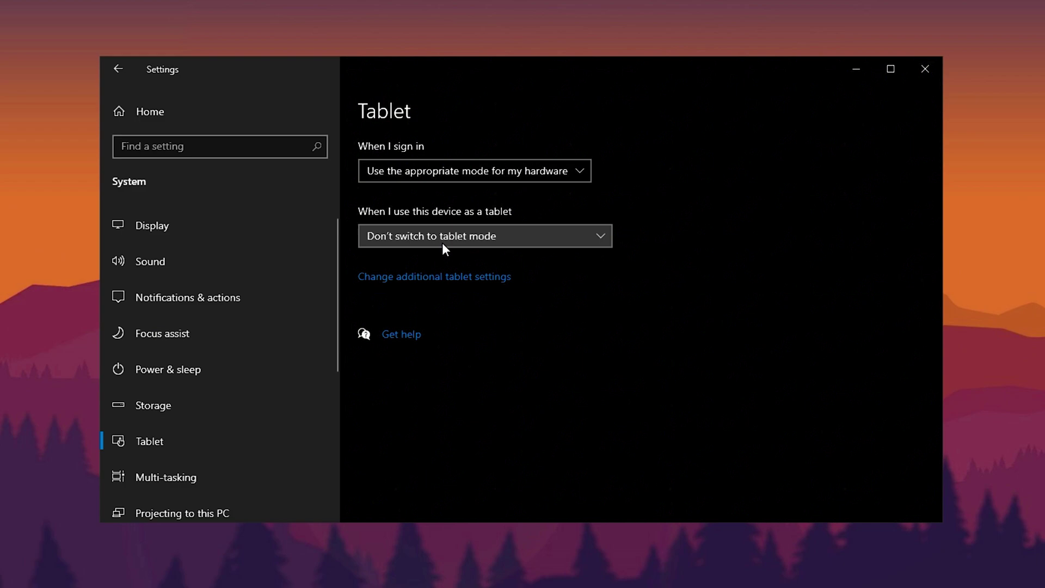
click(442, 243)
click(442, 243)
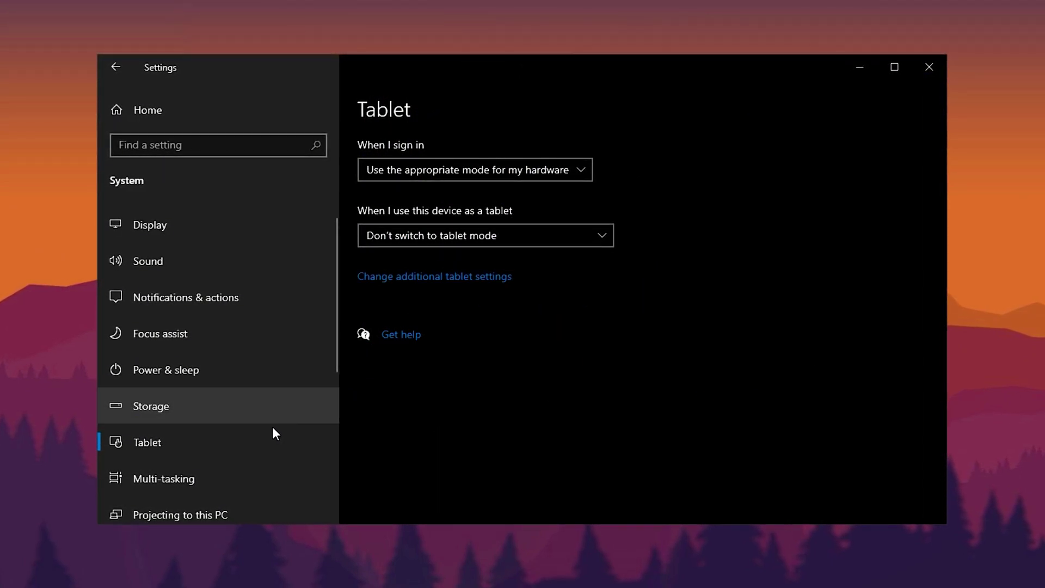
- In Multitasking, limit the taskbar and window switching to the current virtual desktop only
click(202, 466)
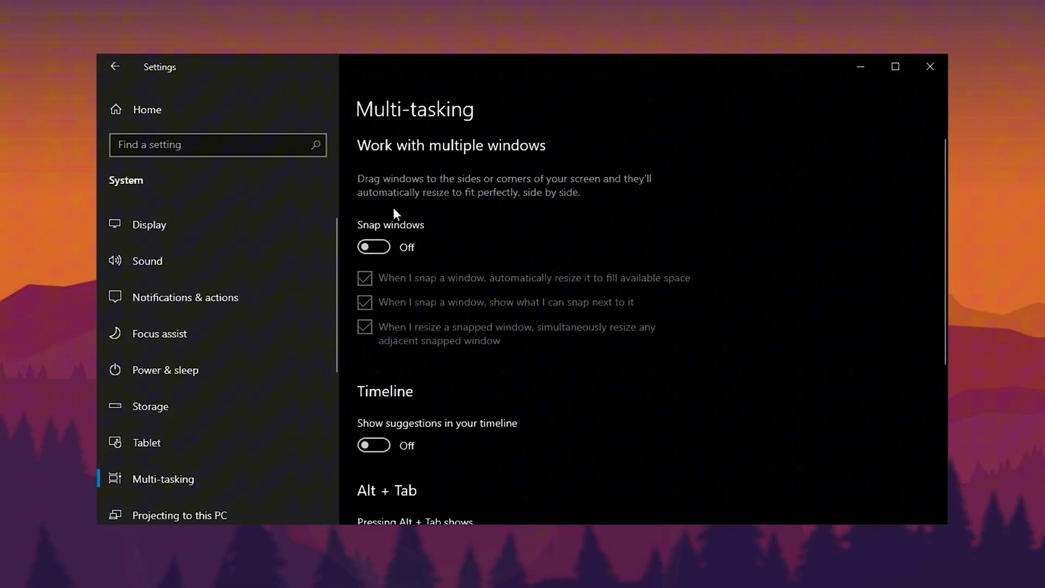
scroll(387, 419, down, 3)
scroll(387, 425, up, 3)
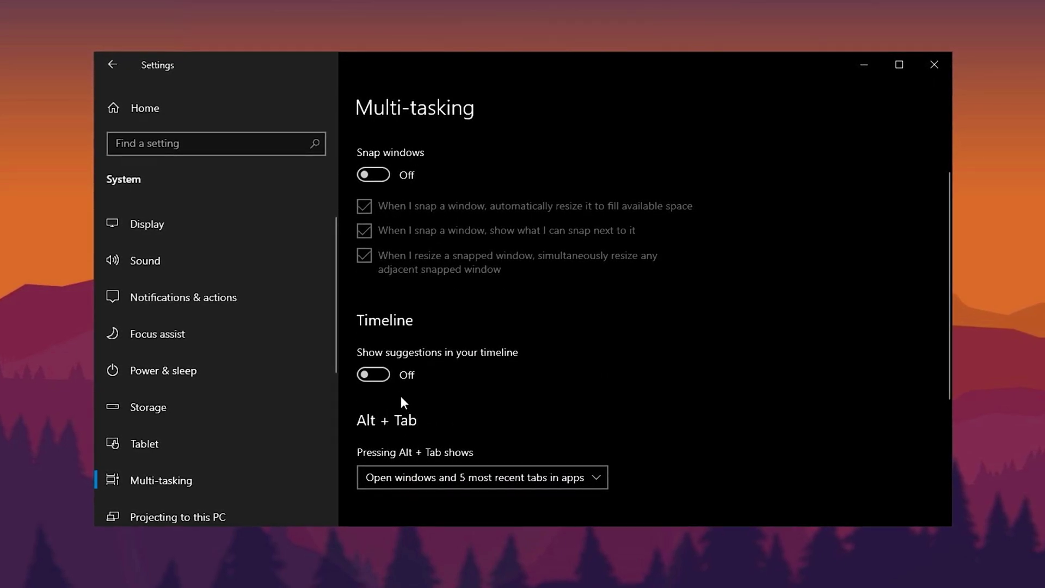
scroll(401, 398, down, 3)
scroll(401, 397, down, 2)
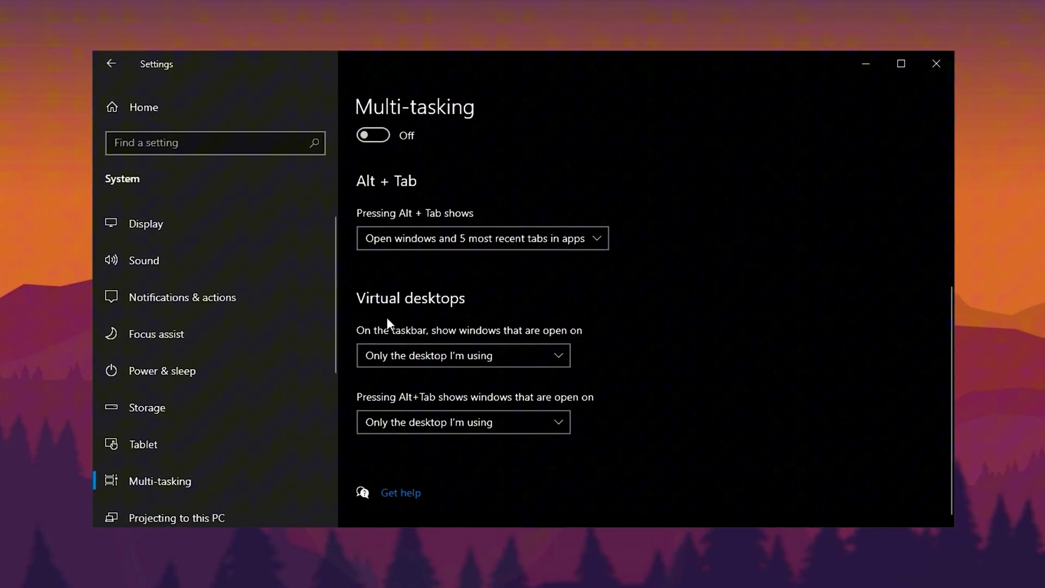
click(414, 358)
click(415, 359)
click(409, 420)
click(409, 421)
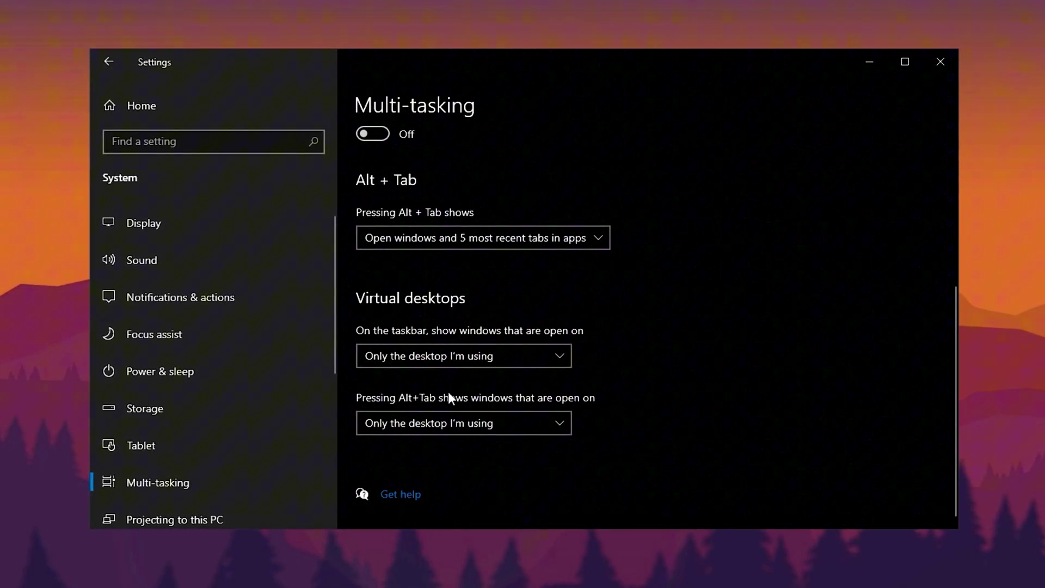
scroll(259, 425, down, 2)
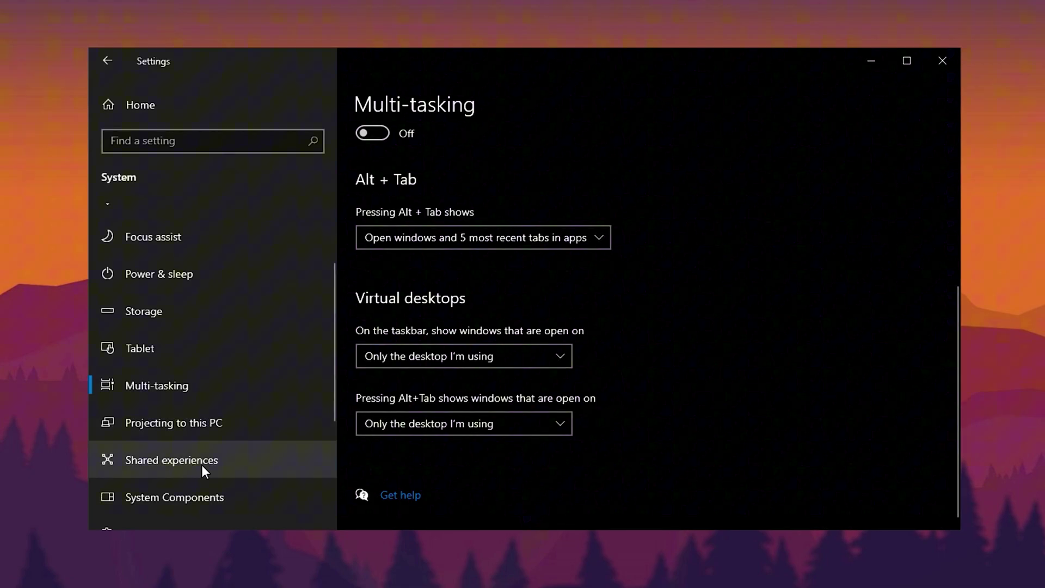
- After viewing Shared experiences, turn off Enable Remote Desktop and confirm
click(201, 465)
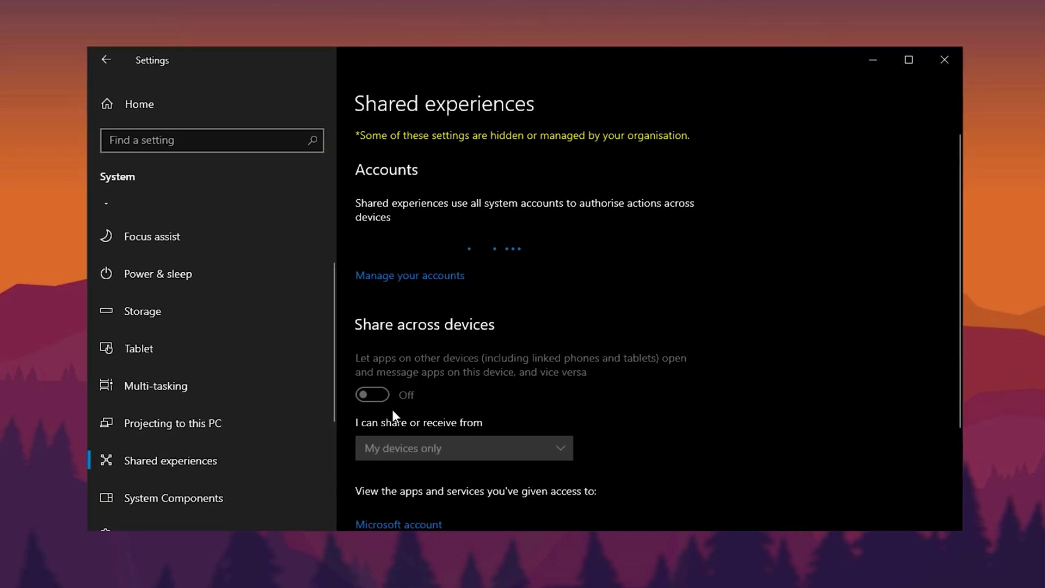
scroll(212, 419, down, 3)
click(210, 428)
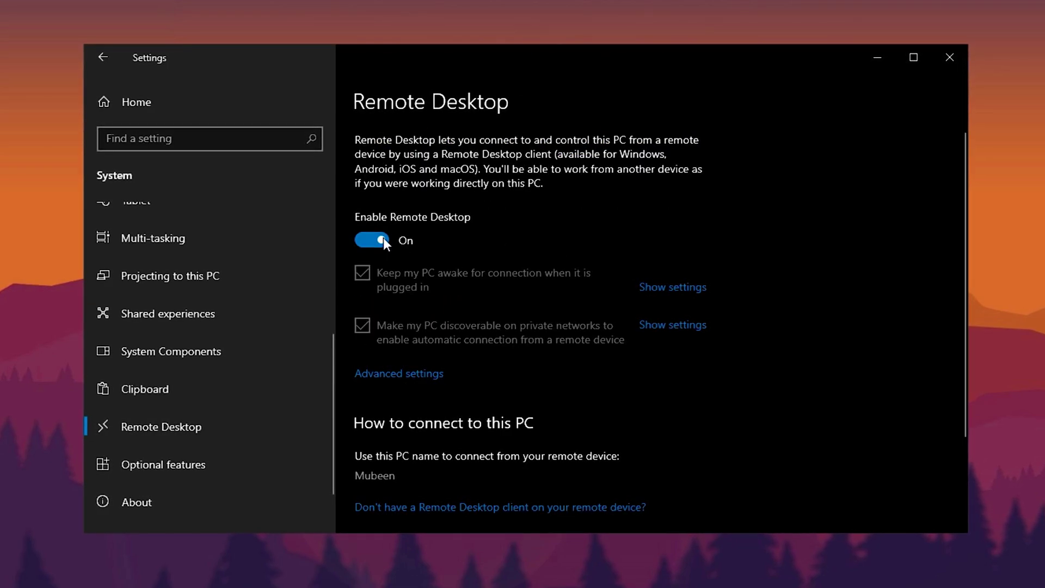
click(383, 237)
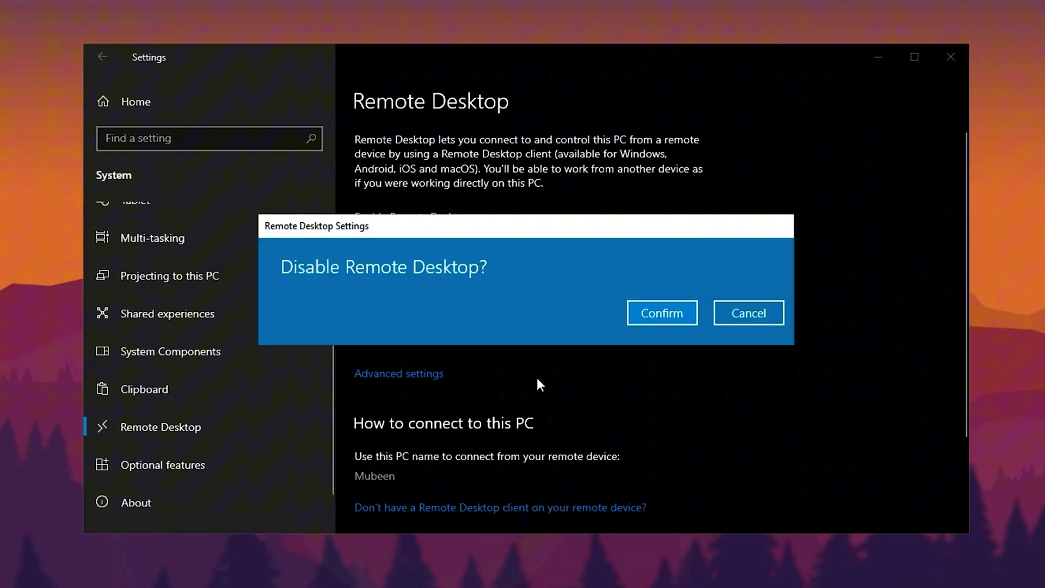
click(661, 314)
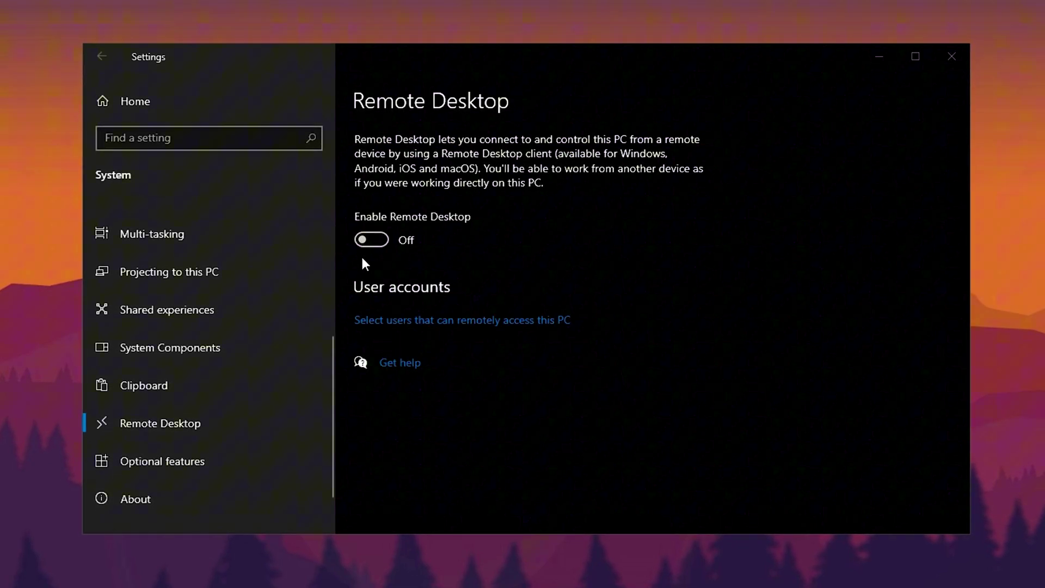
- Reach Performance Options' Visual Effects from About > Advanced system settings, centring both windows
click(142, 504)
scroll(434, 498, down, 1)
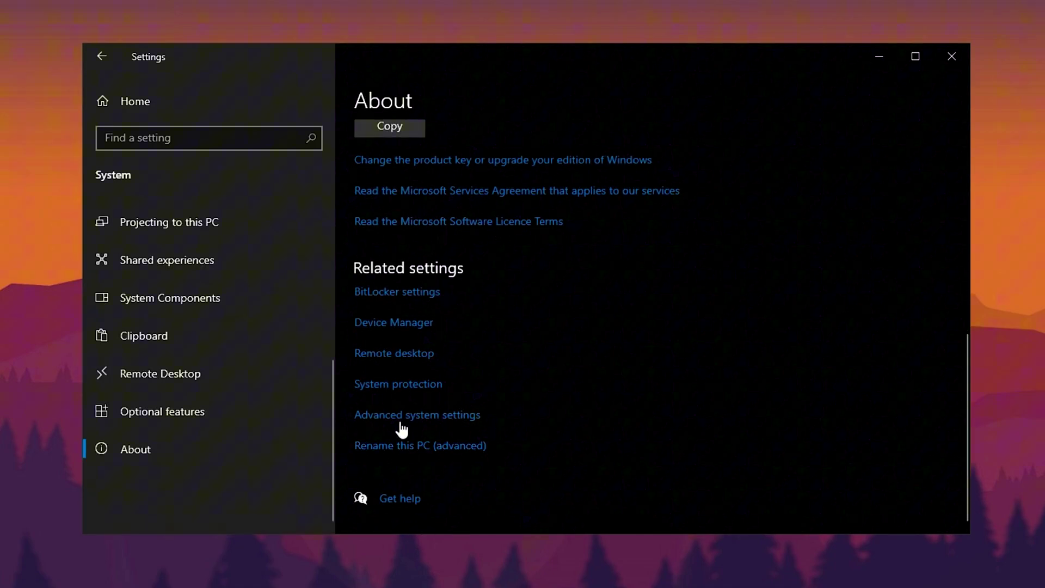
click(375, 416)
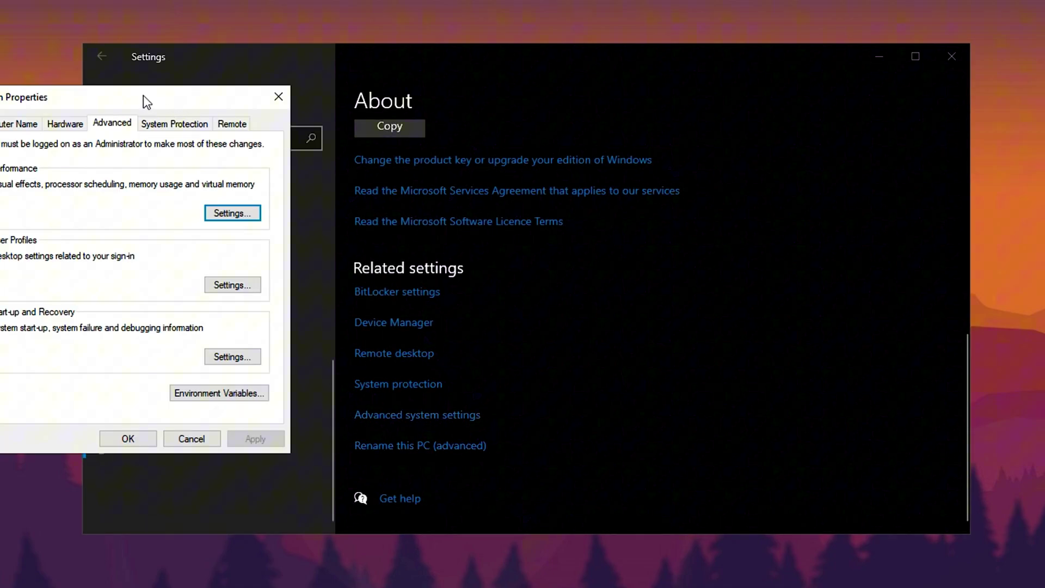
drag(143, 95, 449, 111)
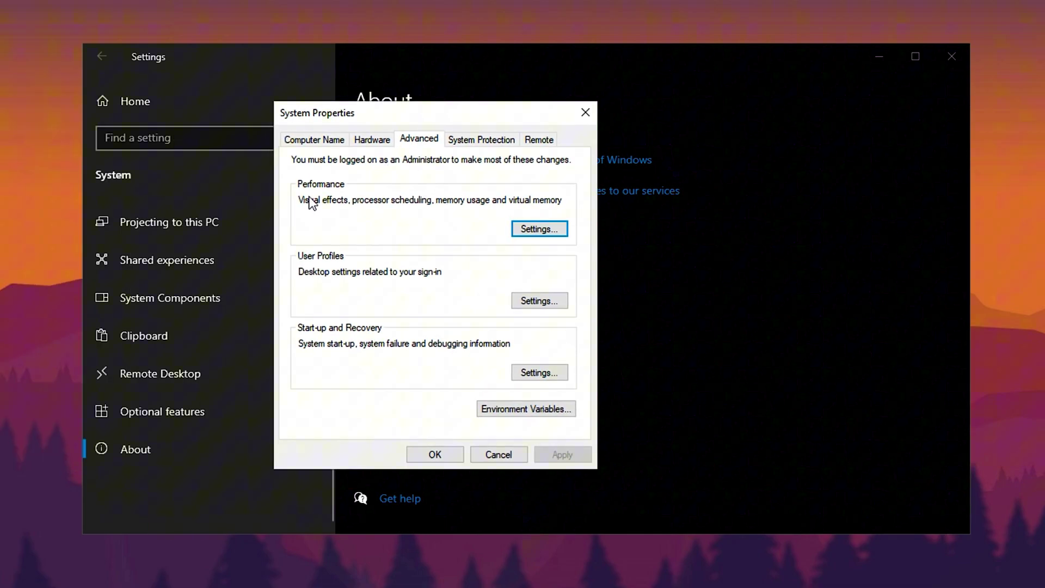
click(537, 233)
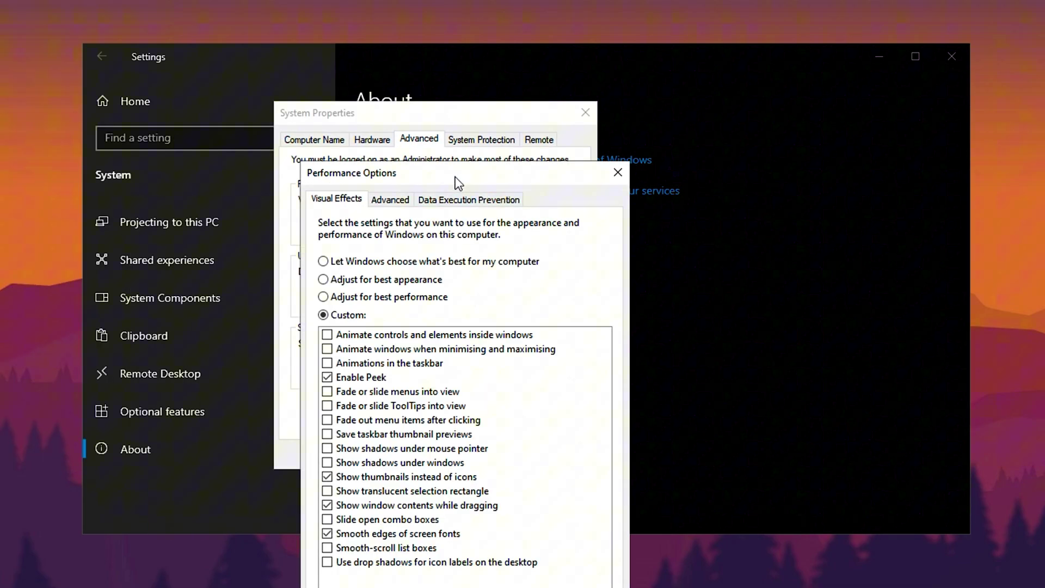
drag(455, 182, 480, 87)
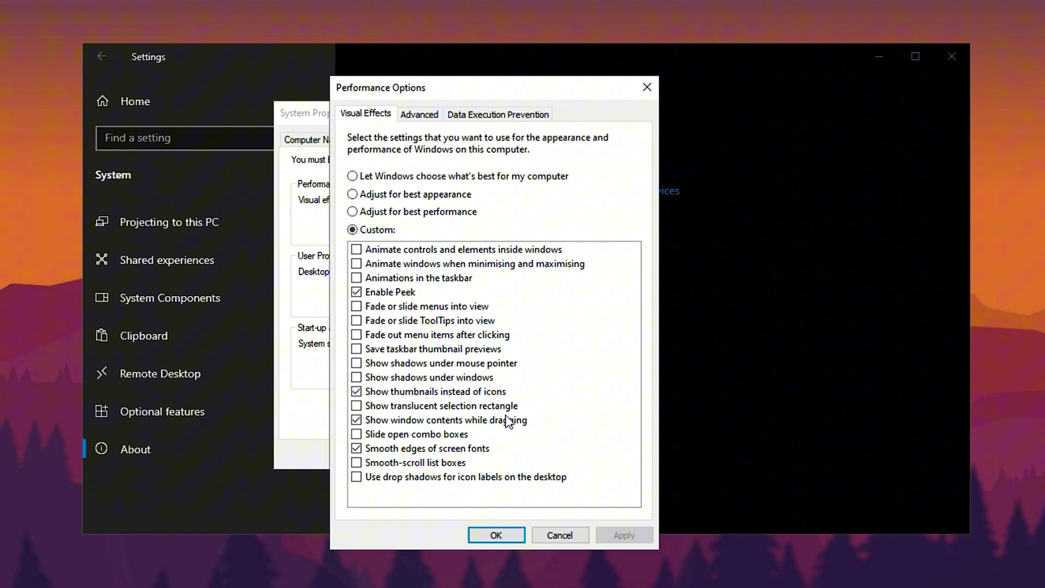
- Set processor scheduling to Programs on Performance Options' Advanced tab, apply and close
click(420, 114)
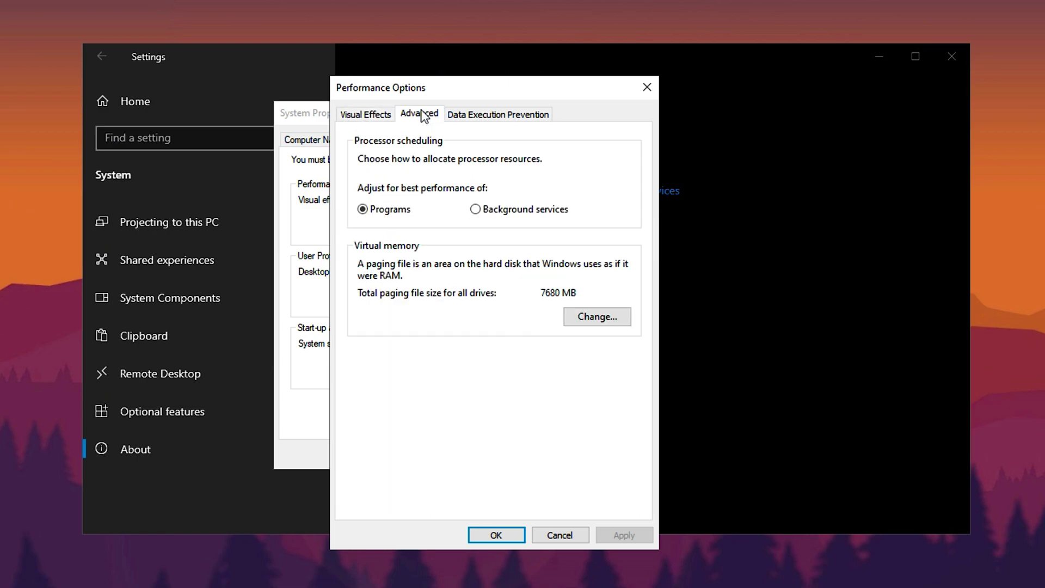
click(377, 216)
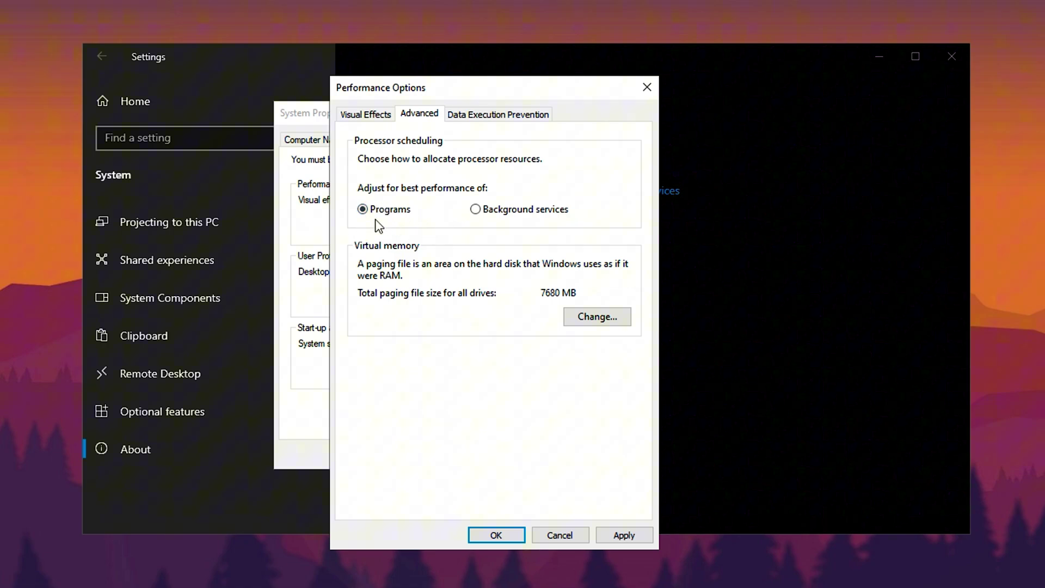
click(602, 535)
click(495, 535)
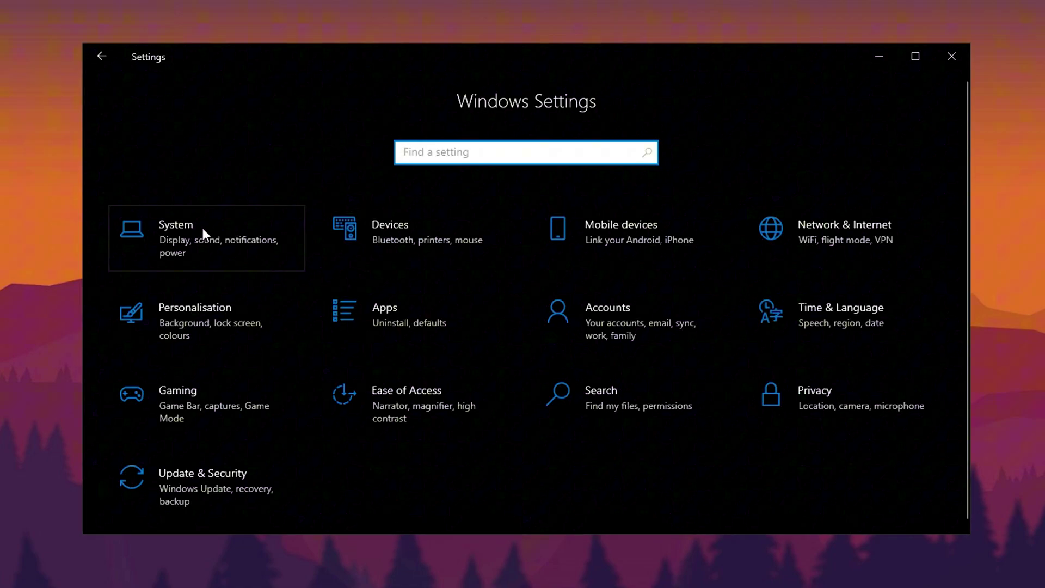
- Through System > Power & sleep > Additional power settings, activate the High performance plan
click(203, 228)
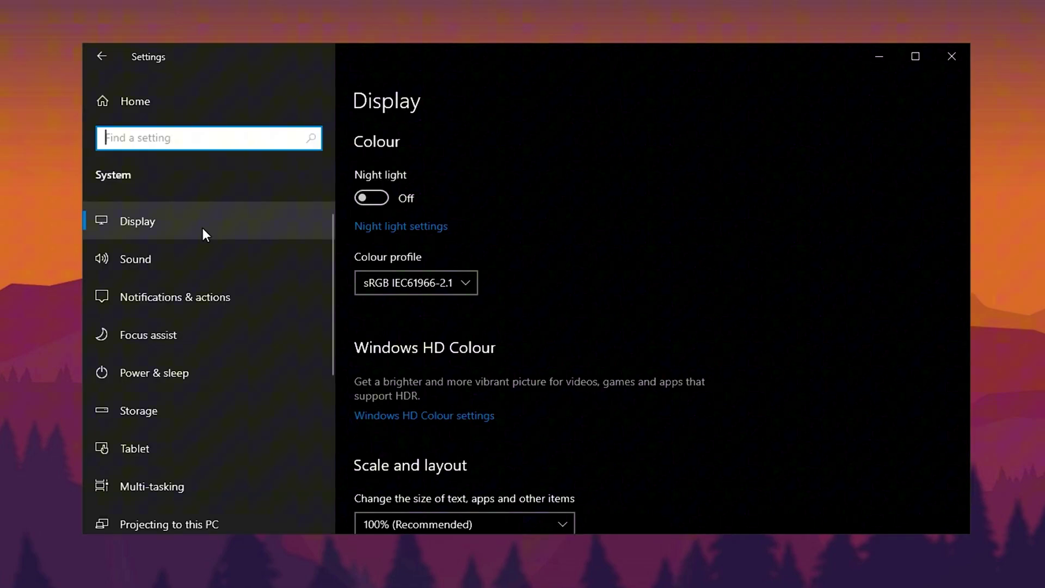
click(190, 381)
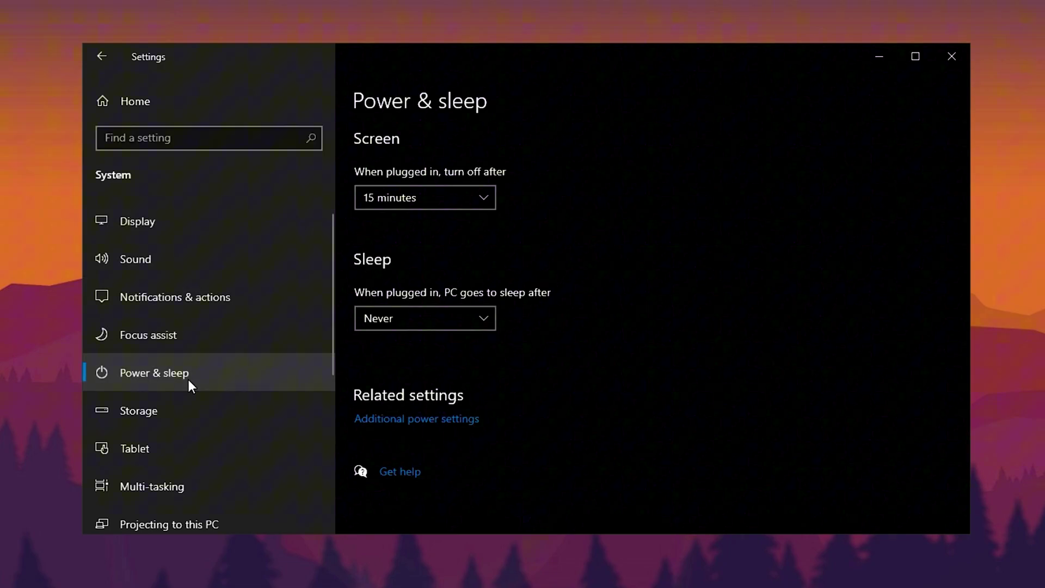
click(401, 419)
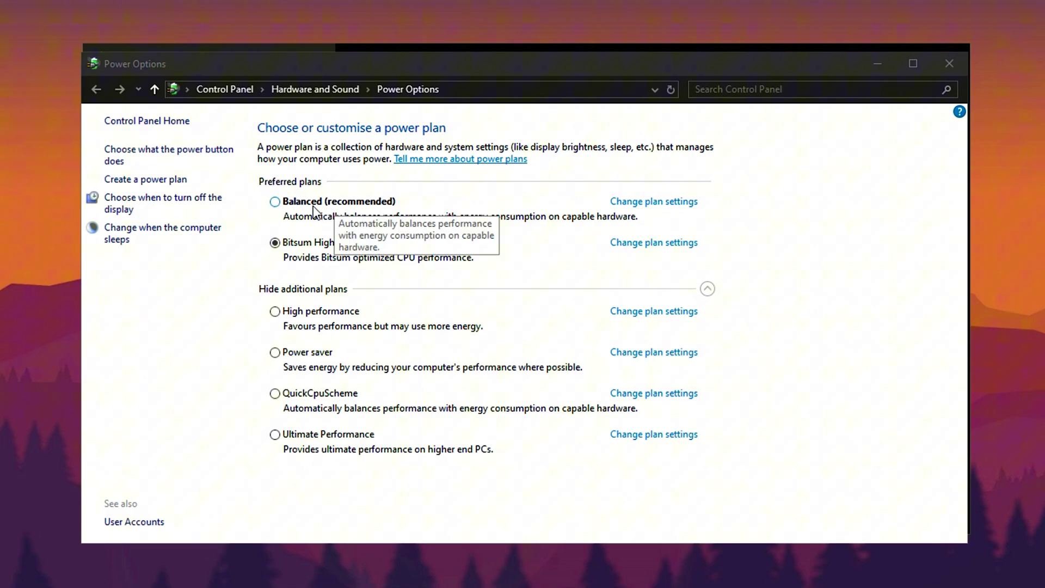
click(289, 313)
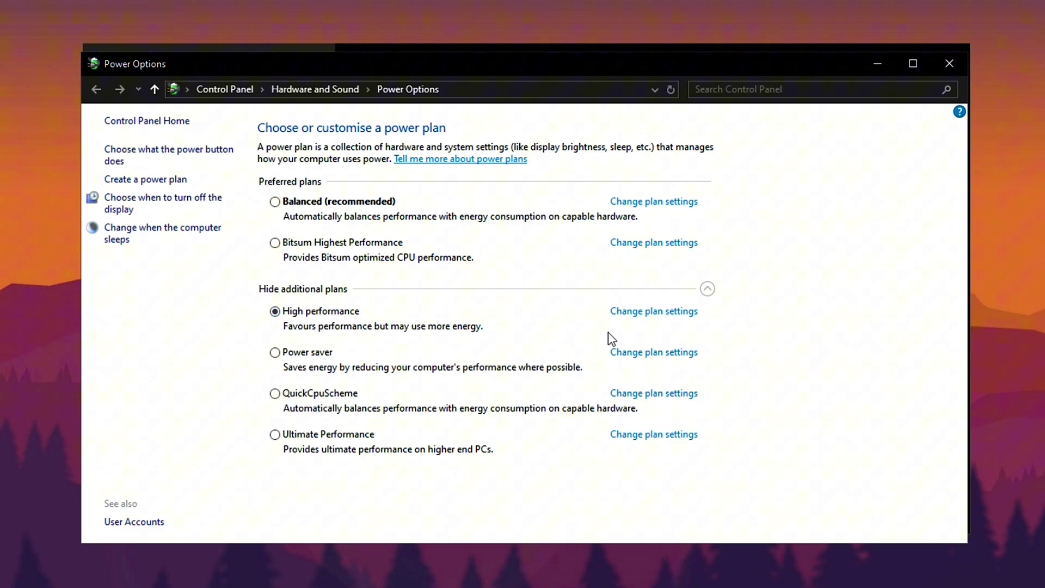
- In High performance advanced settings, turn PCI Express Link State Power Management off and core parking minimums to 100%
click(647, 315)
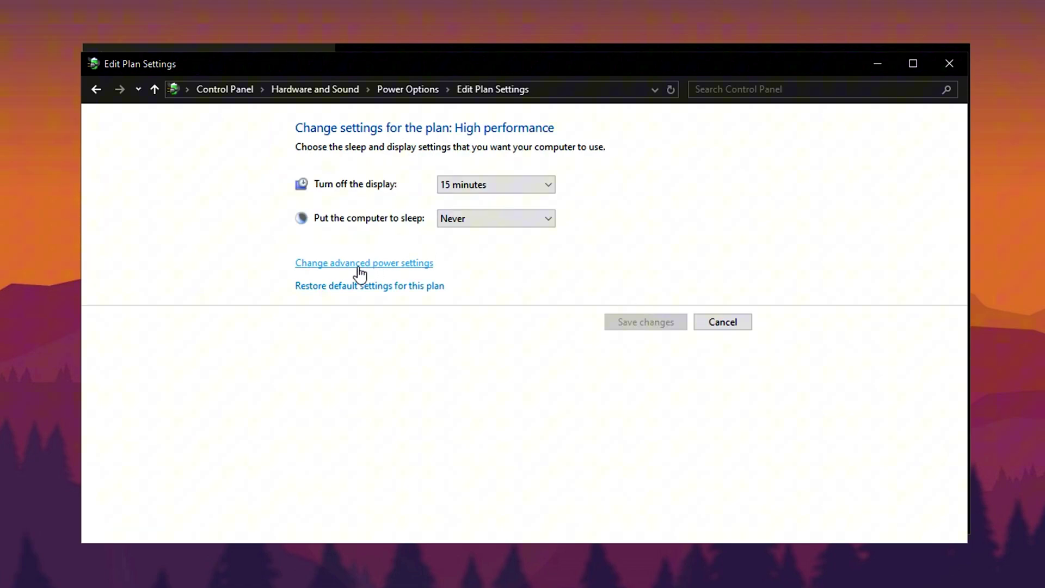
click(359, 264)
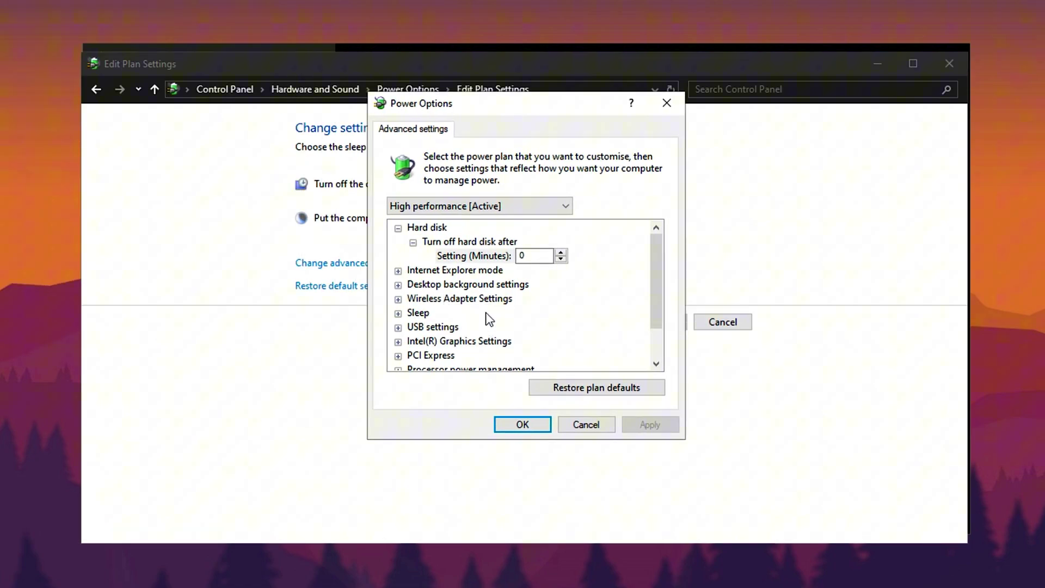
double_click(427, 354)
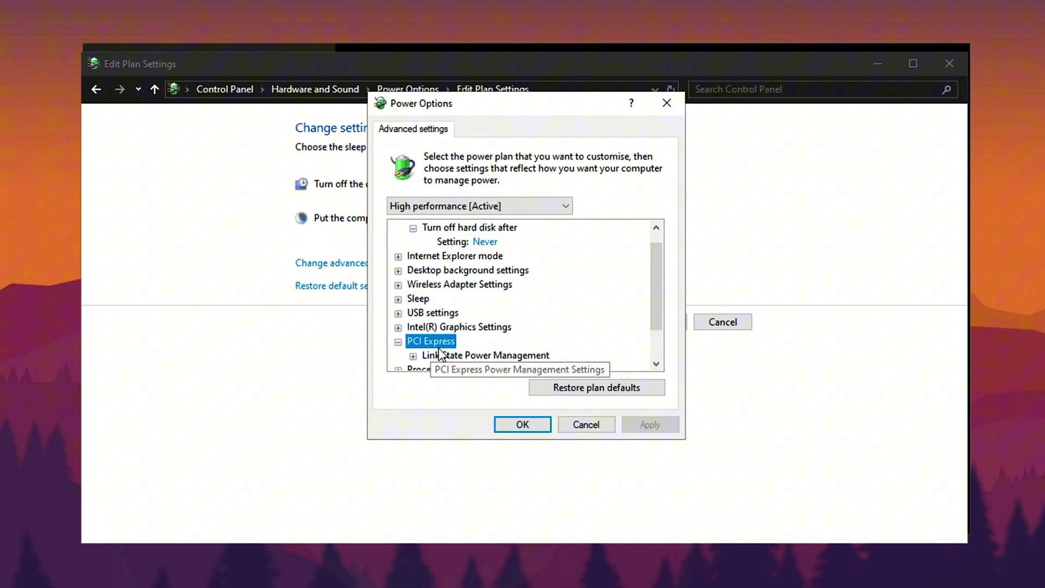
click(446, 355)
double_click(445, 354)
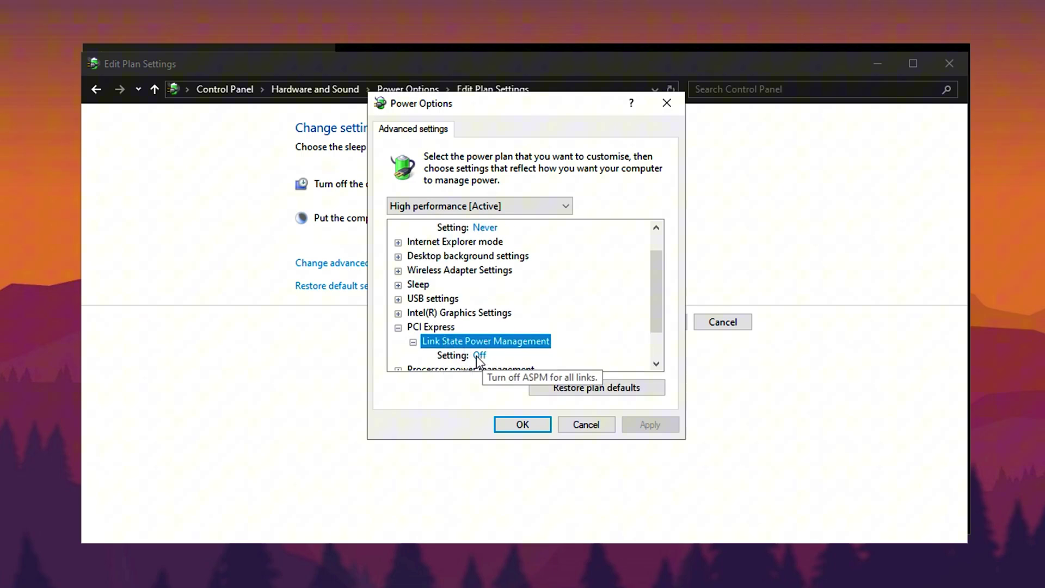
scroll(511, 348, down, 1)
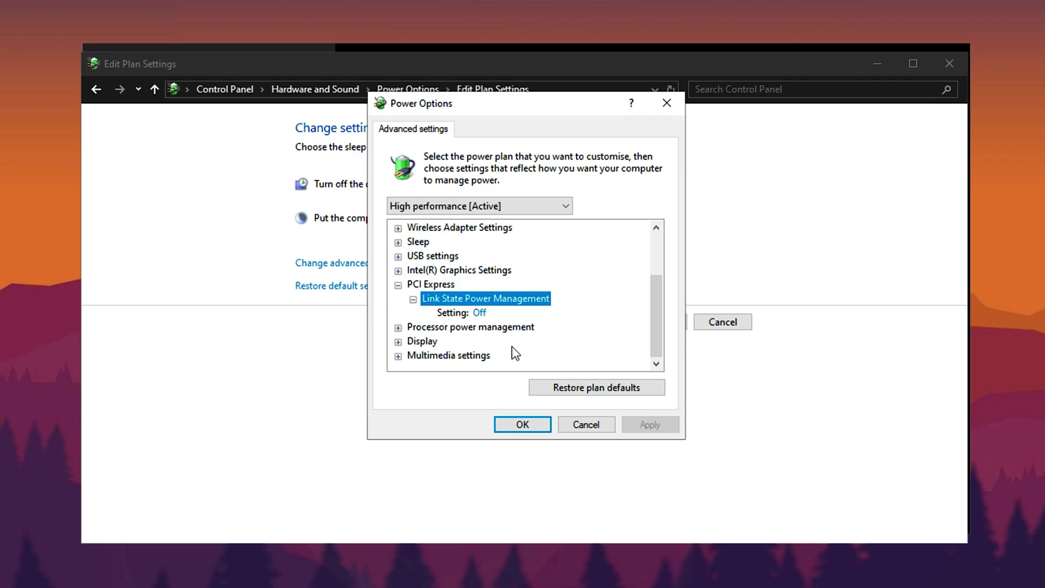
double_click(478, 327)
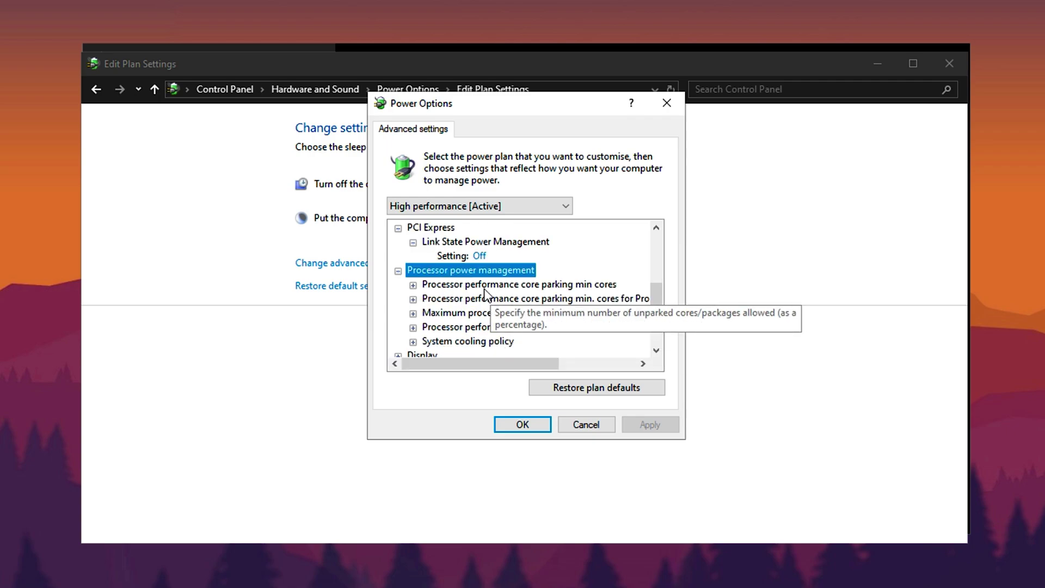
double_click(475, 284)
double_click(480, 314)
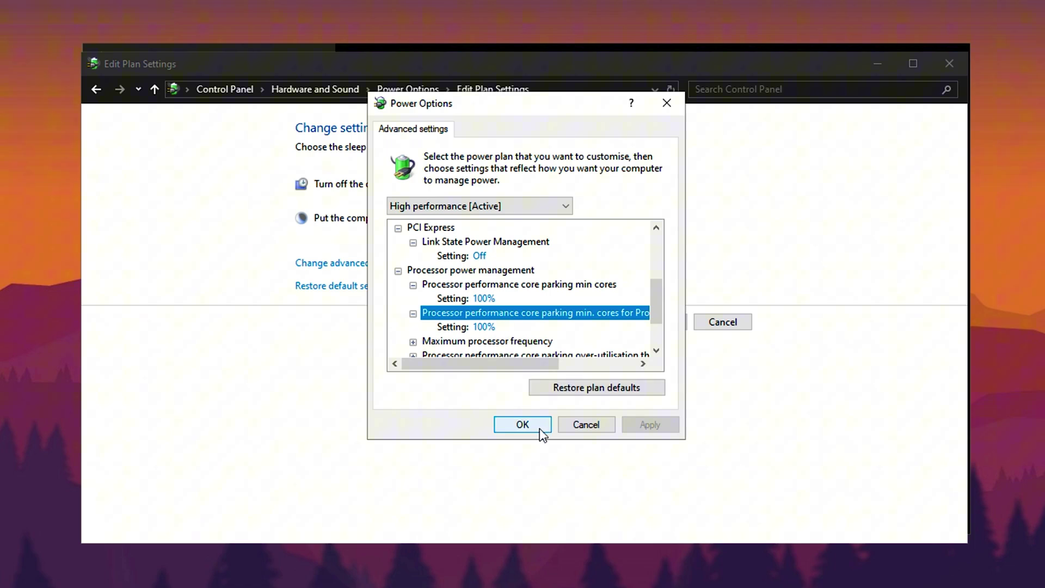
- Save the power settings, then limit Privacy diagnostic data to Required diagnostic data only
click(523, 424)
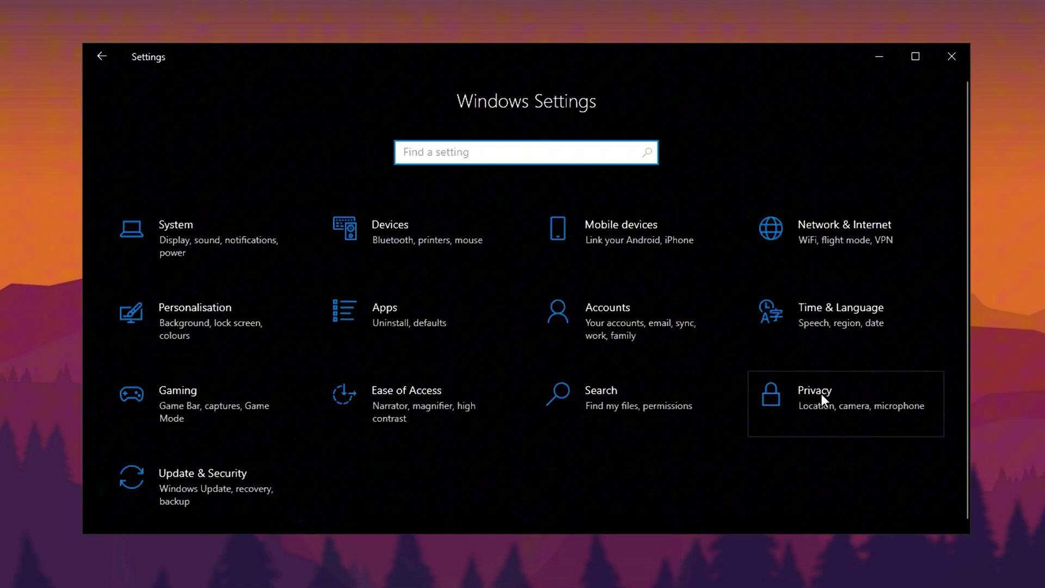
click(821, 397)
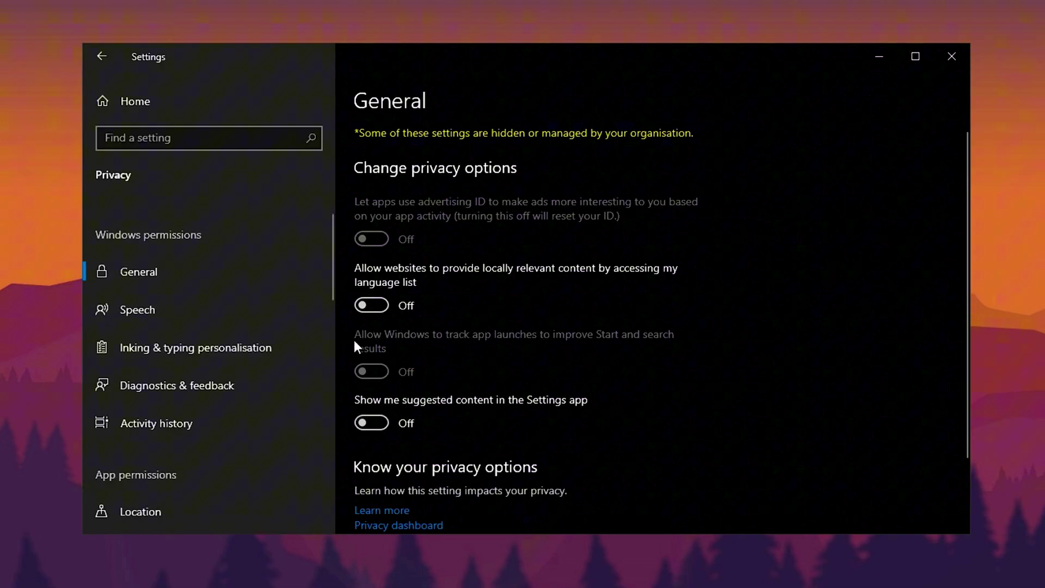
click(230, 382)
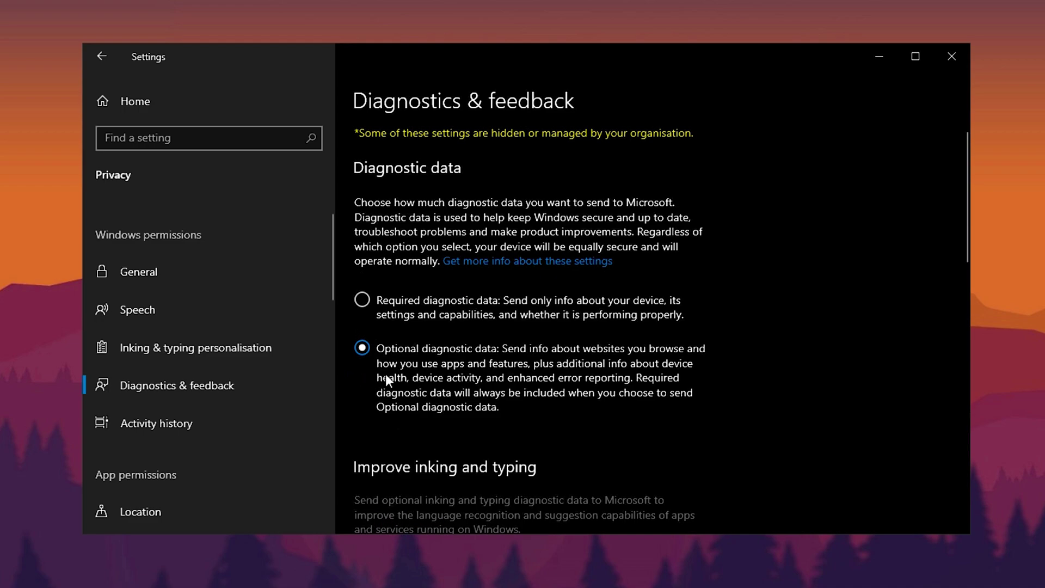
click(373, 305)
- Delete the device's collected diagnostic data, leaving the last request dated 29/03/2025
scroll(430, 373, down, 5)
scroll(443, 324, down, 2)
scroll(443, 324, up, 2)
scroll(375, 425, down, 3)
scroll(405, 427, down, 6)
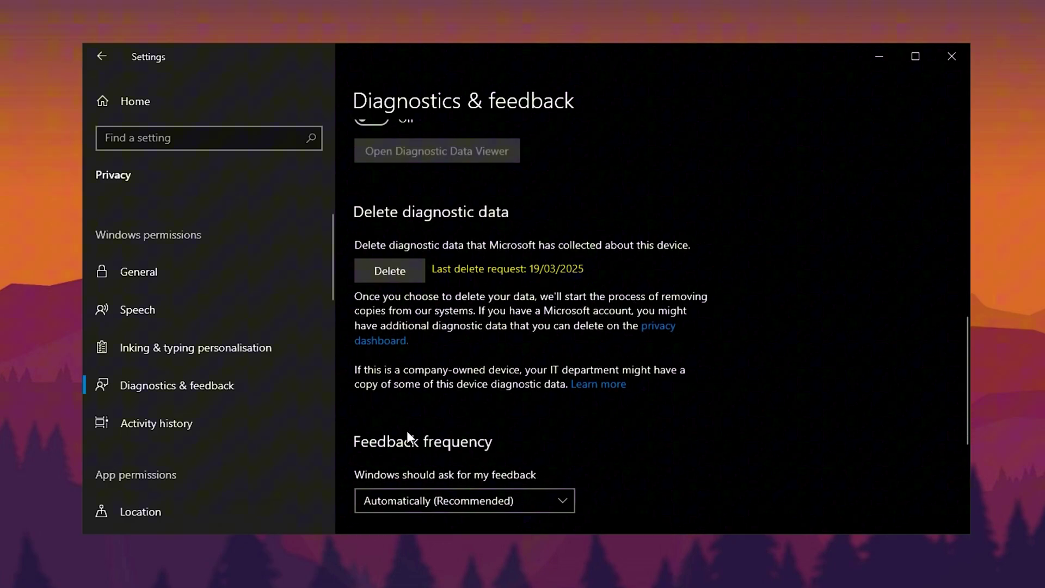
click(389, 257)
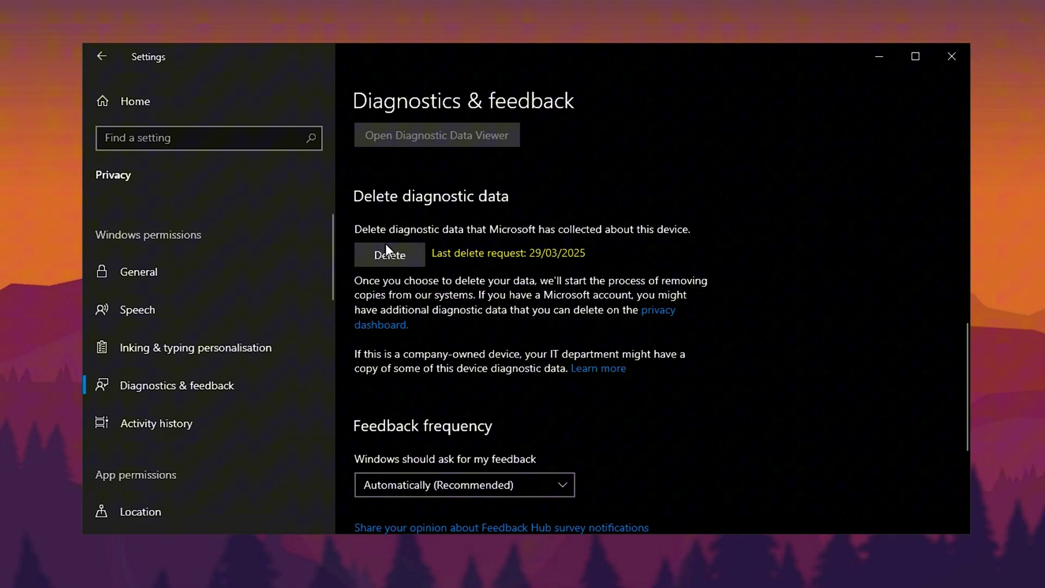
- Search Settings for 'deliver' and open the Delivery Optimisation settings
click(191, 145)
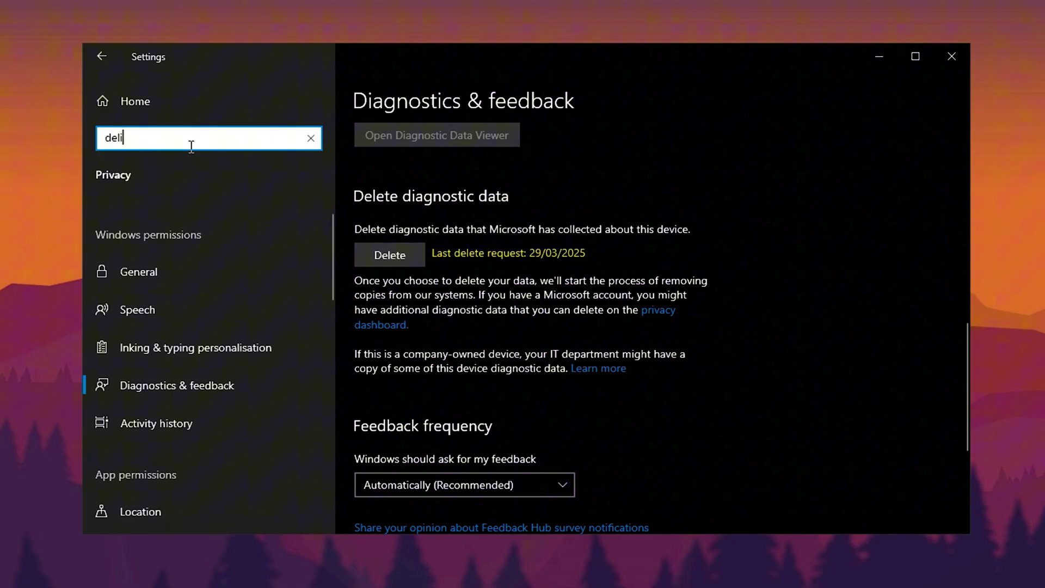
text(deliver)
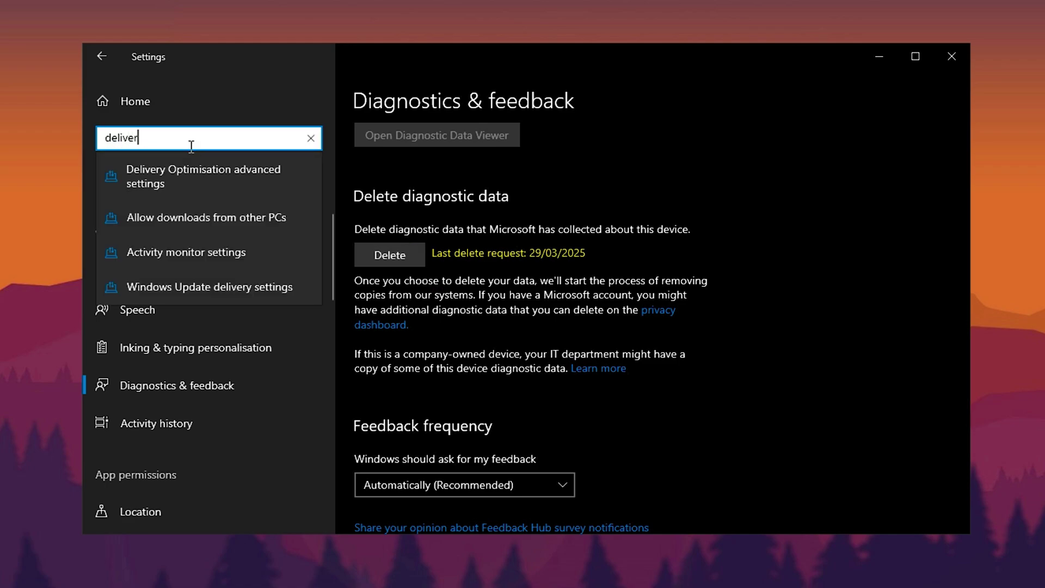
click(217, 213)
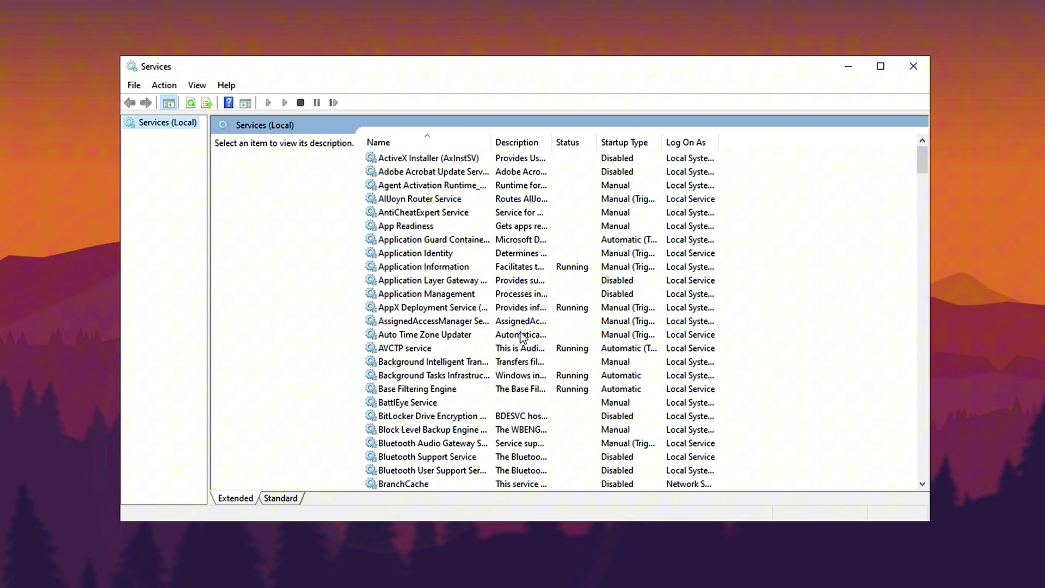
- Change Background Intelligent Transfer Service's startup type from Manual to Disabled and apply it
scroll(404, 380, down, 1)
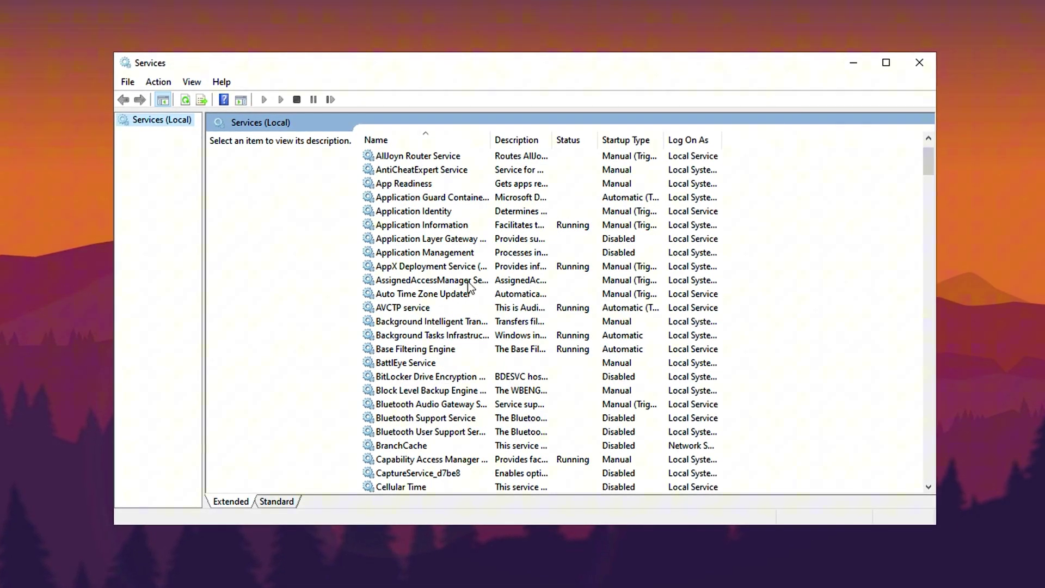
click(431, 322)
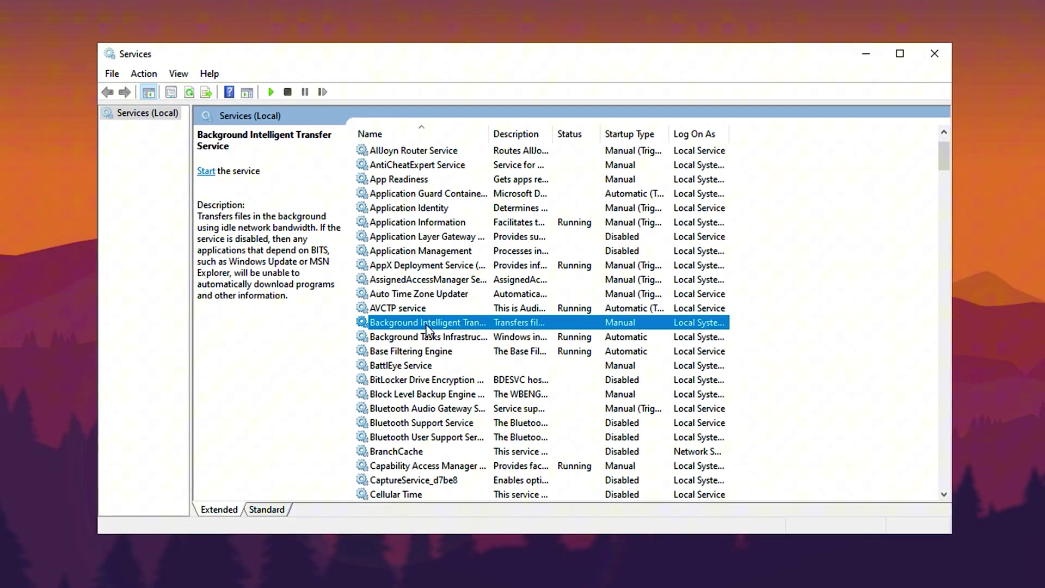
right_click(426, 325)
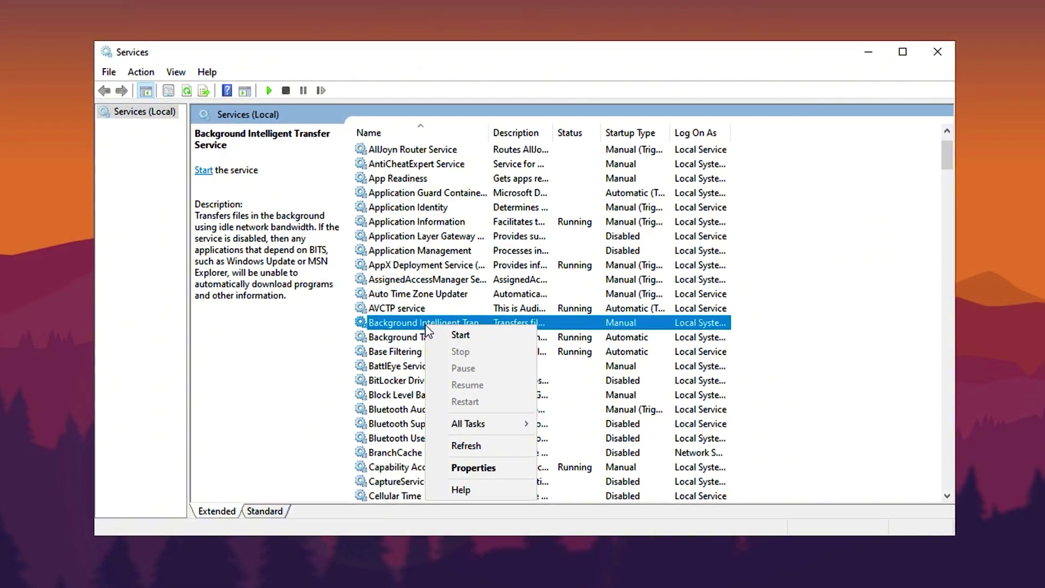
click(462, 471)
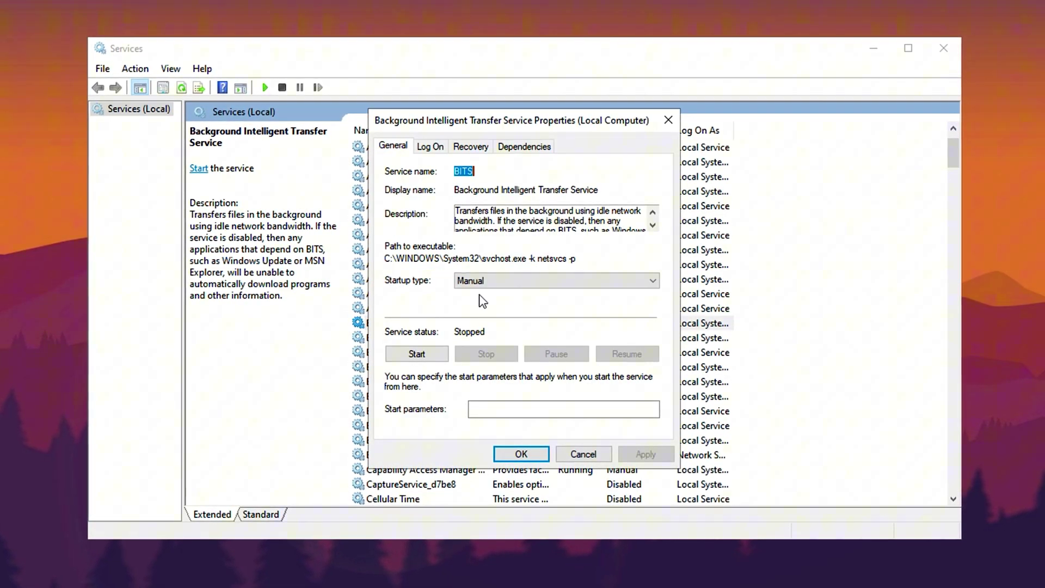
click(501, 284)
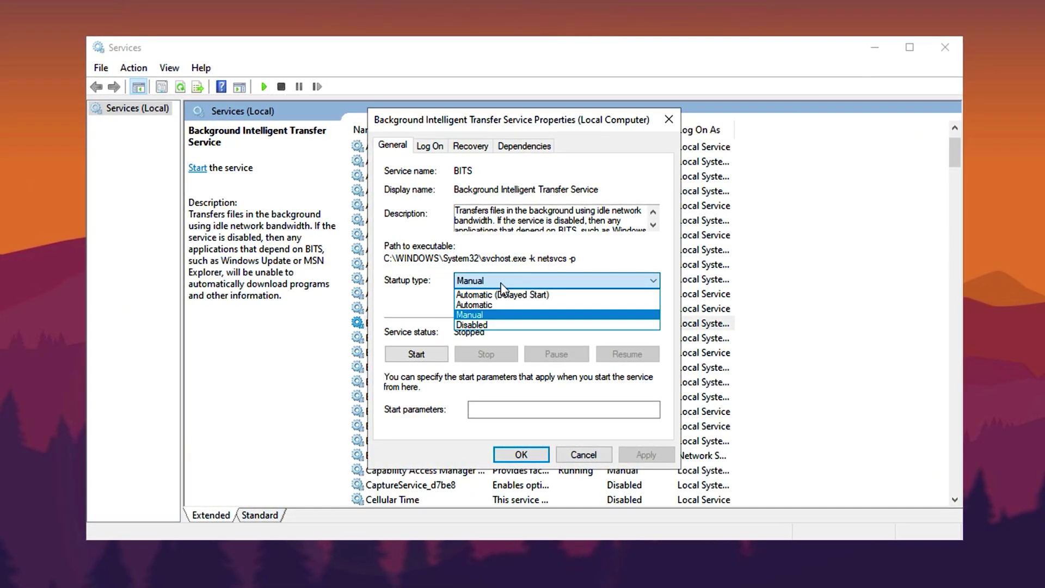
click(493, 324)
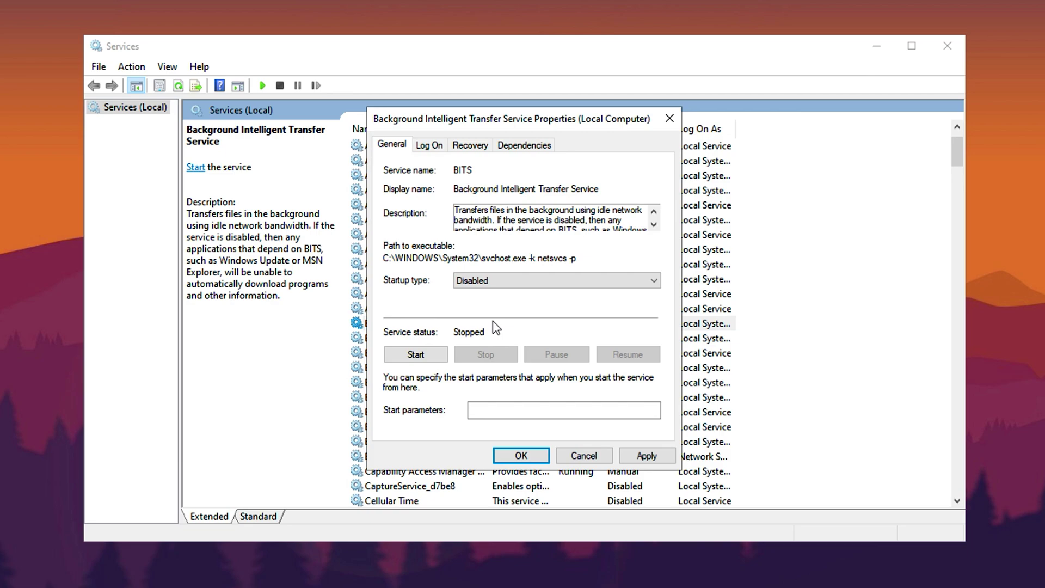
click(636, 458)
click(517, 455)
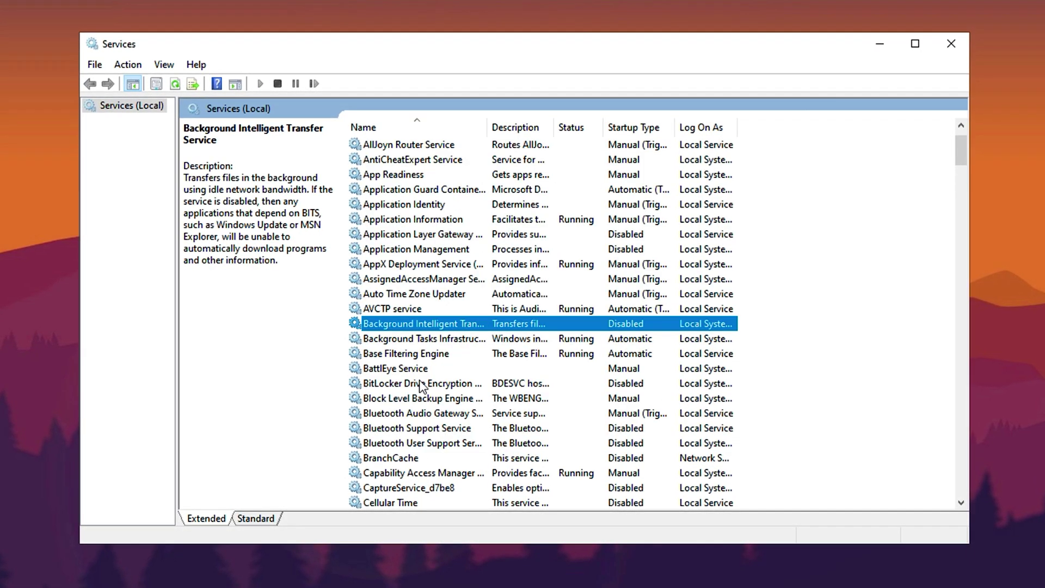
right_click(426, 323)
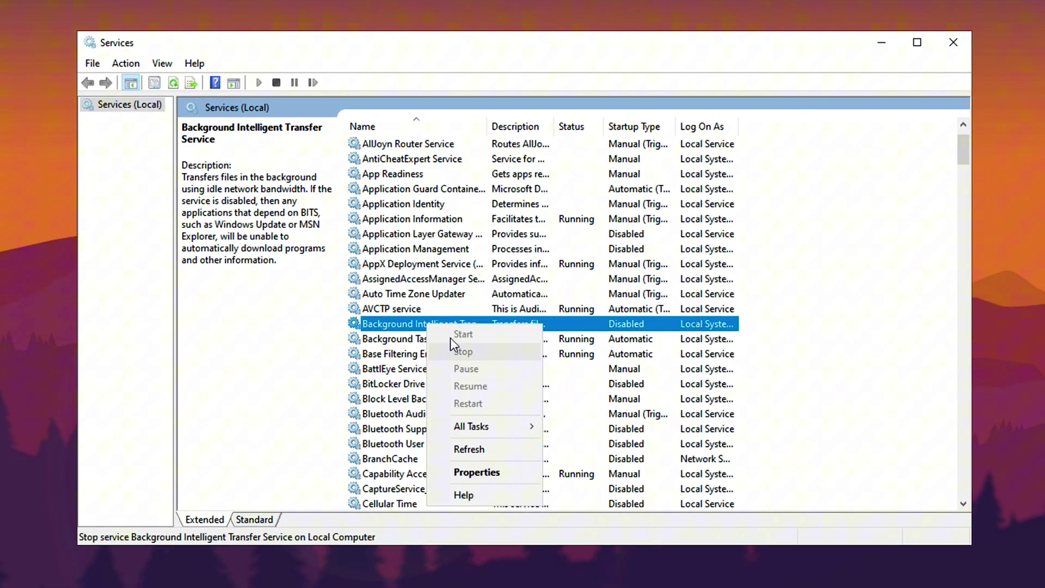
click(389, 327)
- Stop Remote Desktop Services and change its startup type from Automatic to Disabled
scroll(409, 338, down, 12)
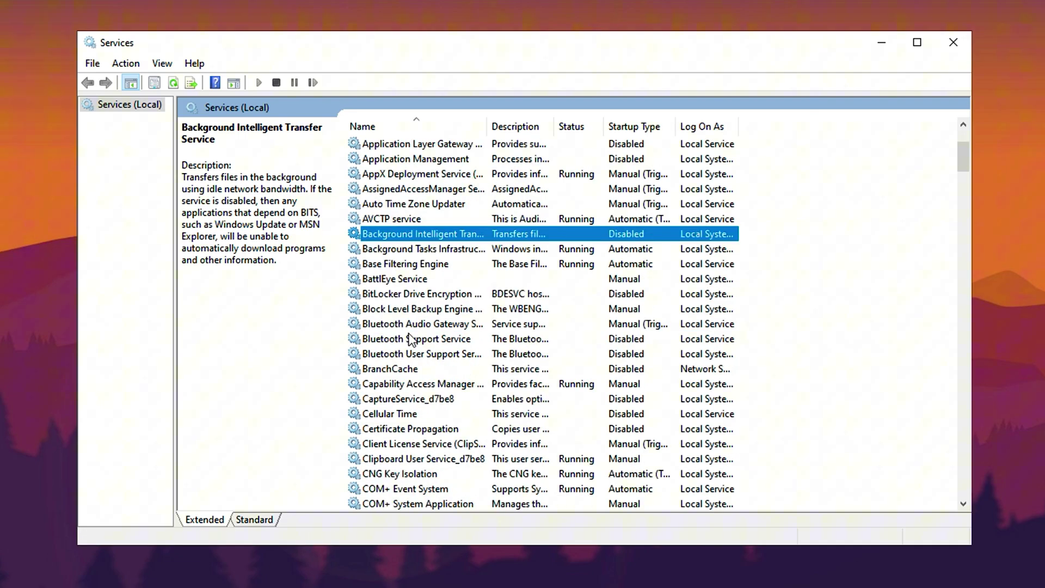
click(417, 251)
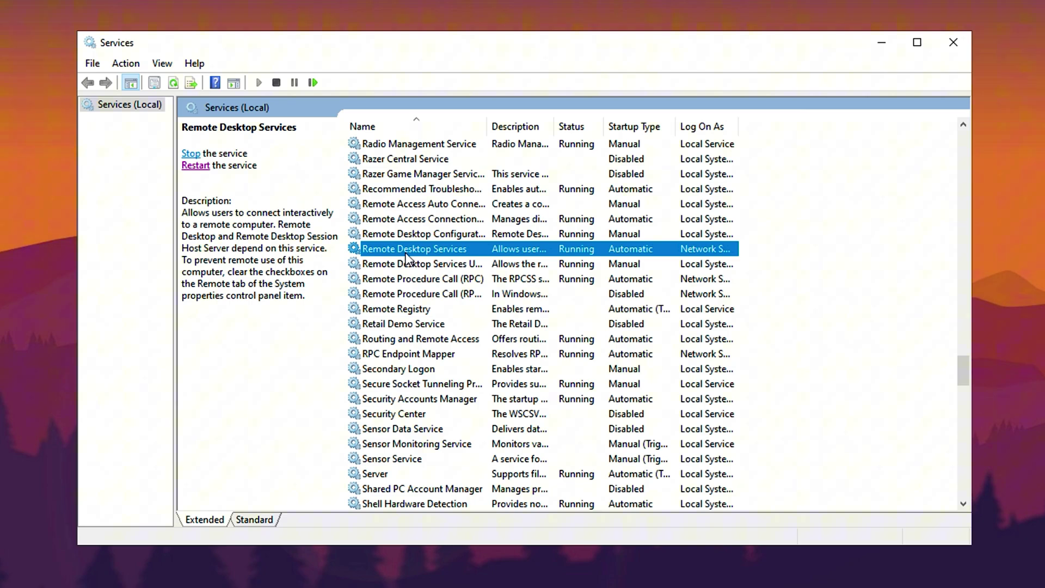
right_click(414, 248)
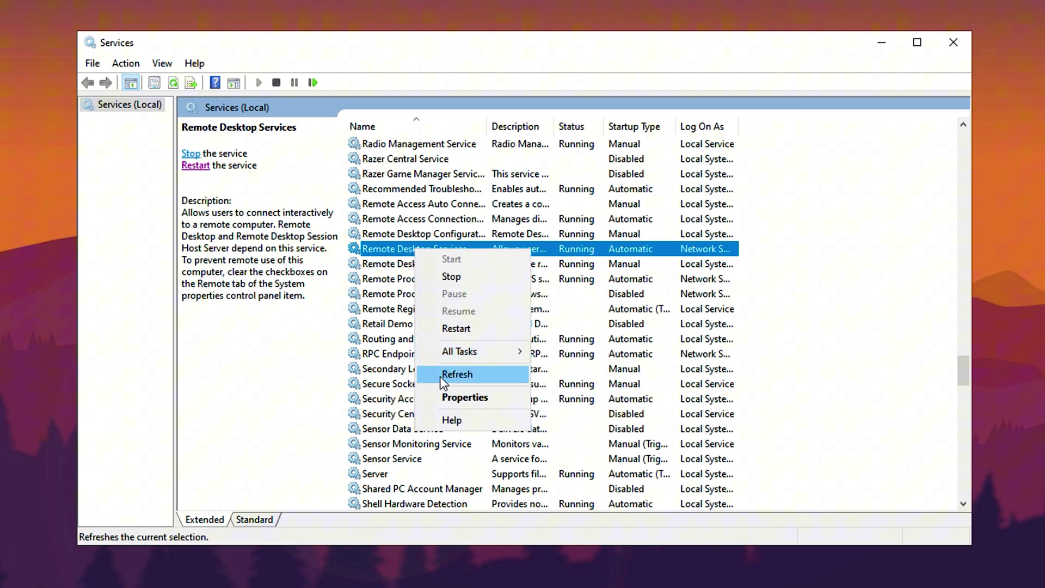
click(442, 397)
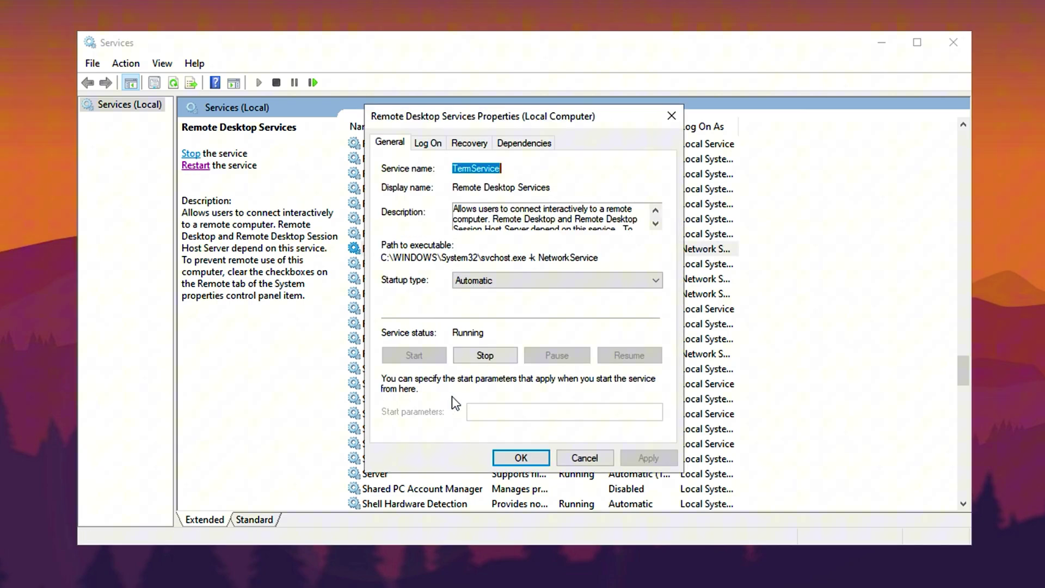
click(496, 280)
click(487, 327)
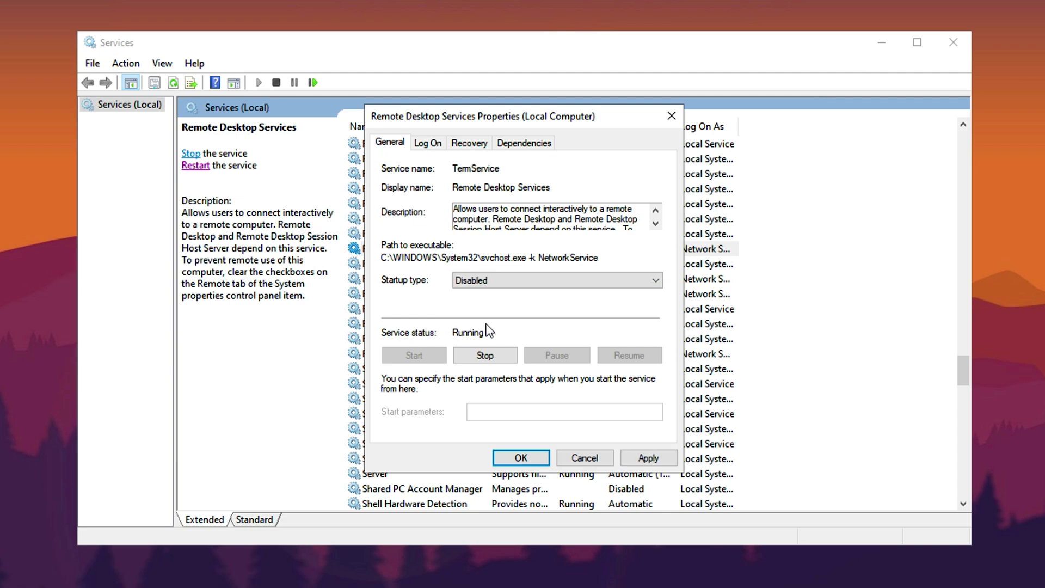
click(485, 355)
click(648, 457)
click(505, 460)
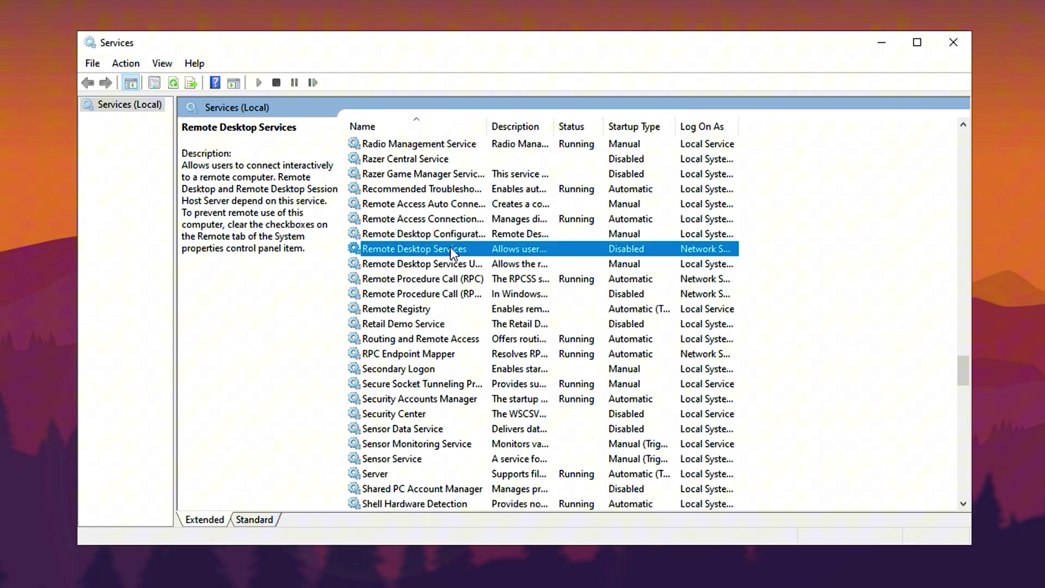
- Stop the SysMain service and change its startup type from Automatic to Disabled
key(s)
scroll(425, 266, down, 3)
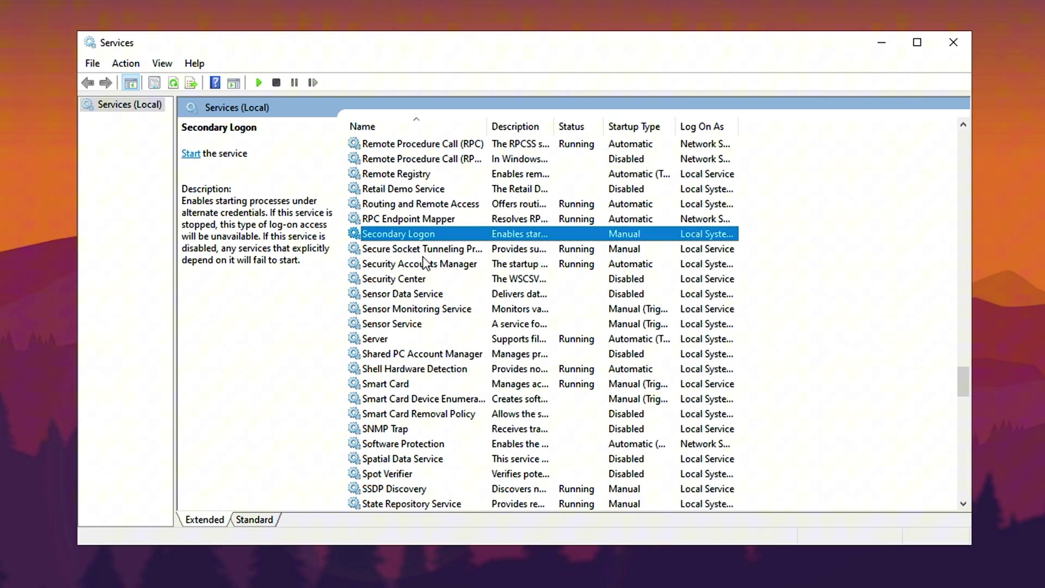
scroll(381, 402, down, 5)
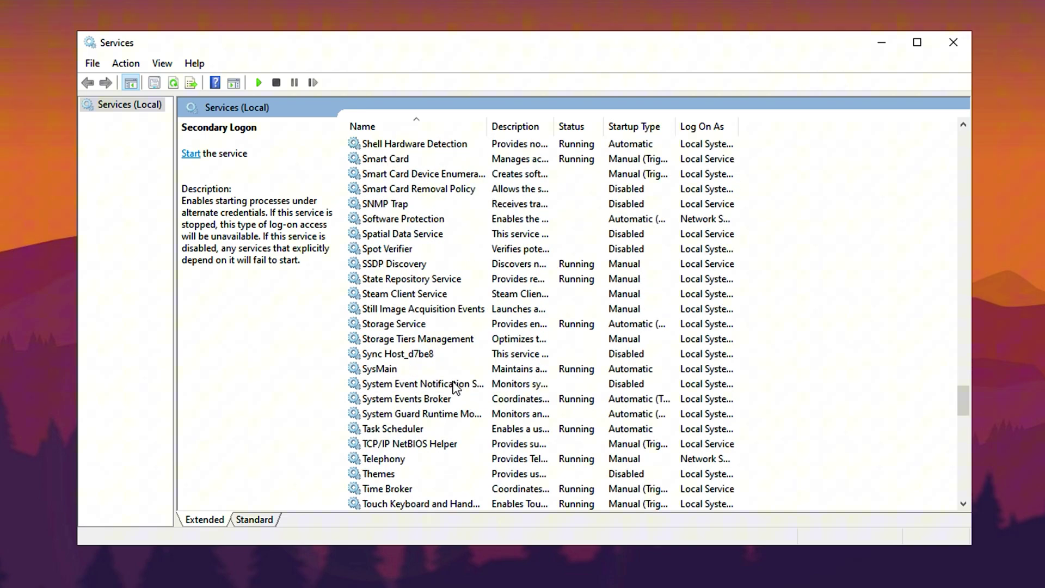
click(410, 370)
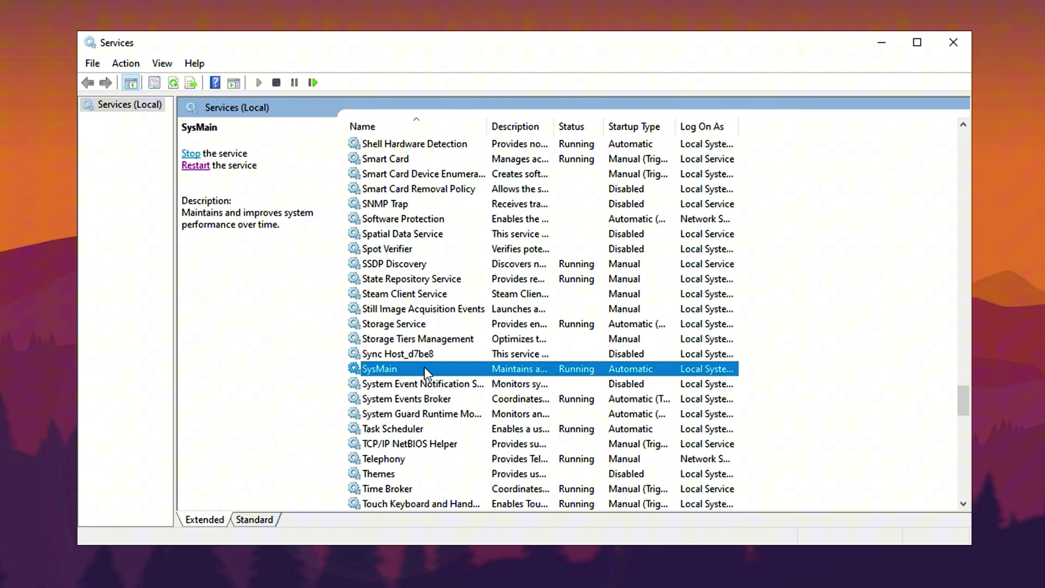
right_click(423, 367)
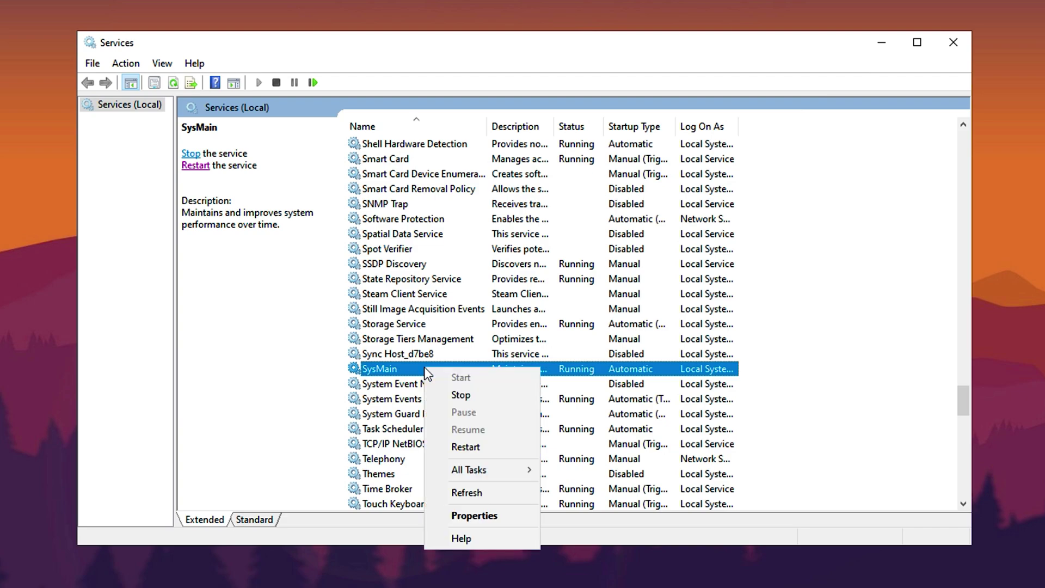
click(463, 515)
click(488, 281)
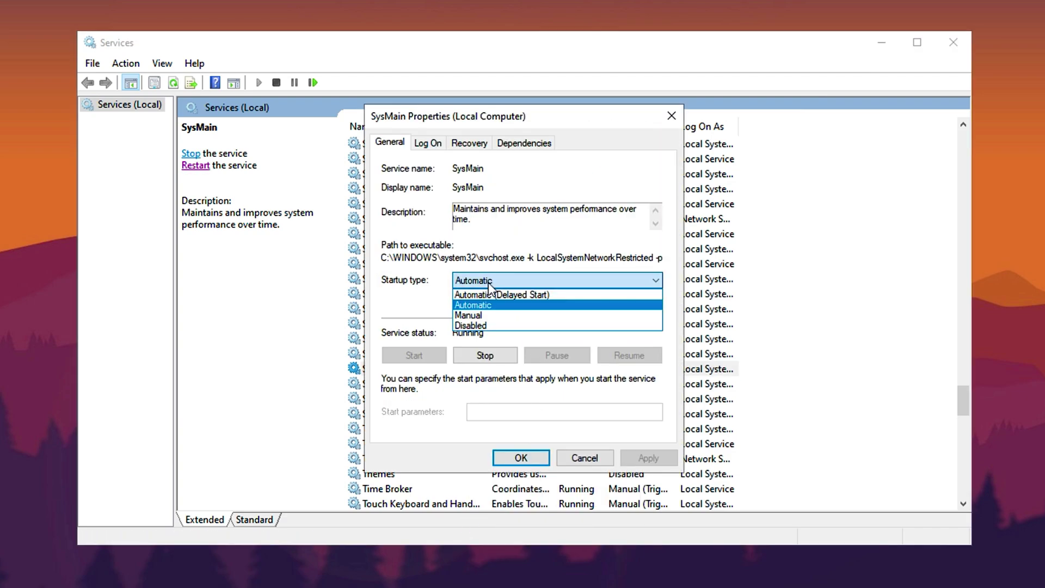
click(471, 325)
click(471, 359)
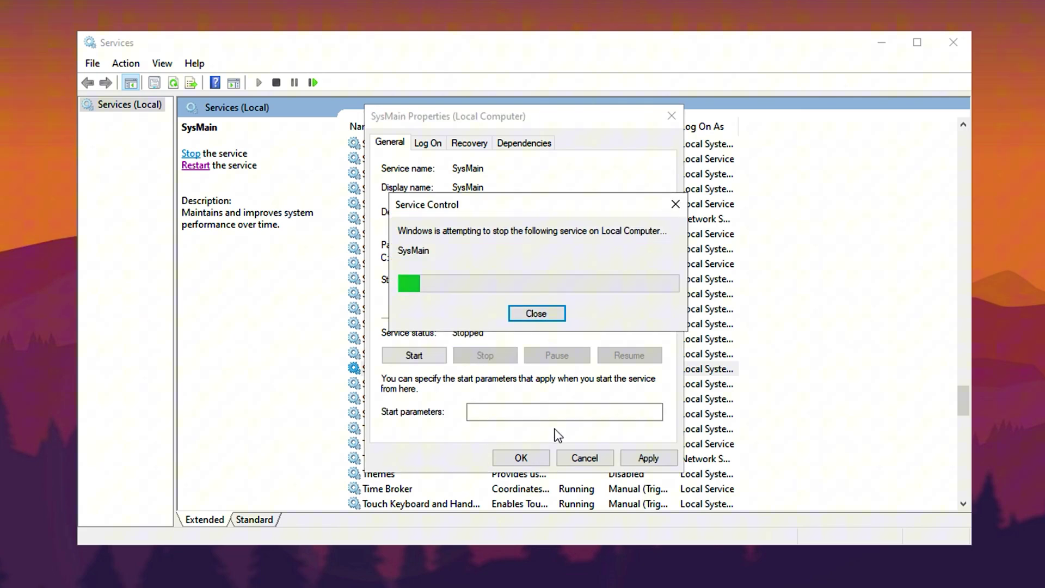
click(632, 455)
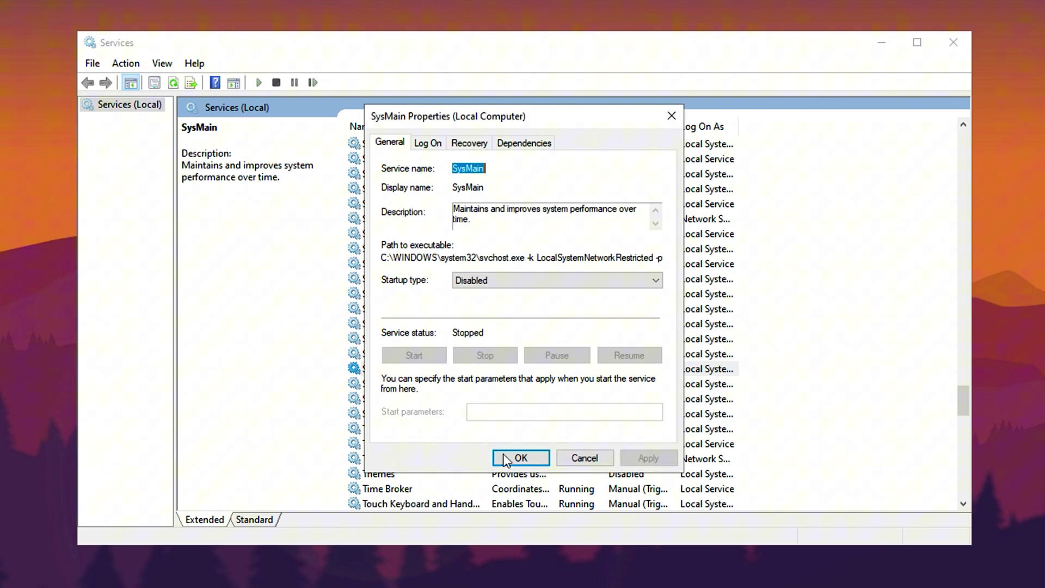
click(507, 459)
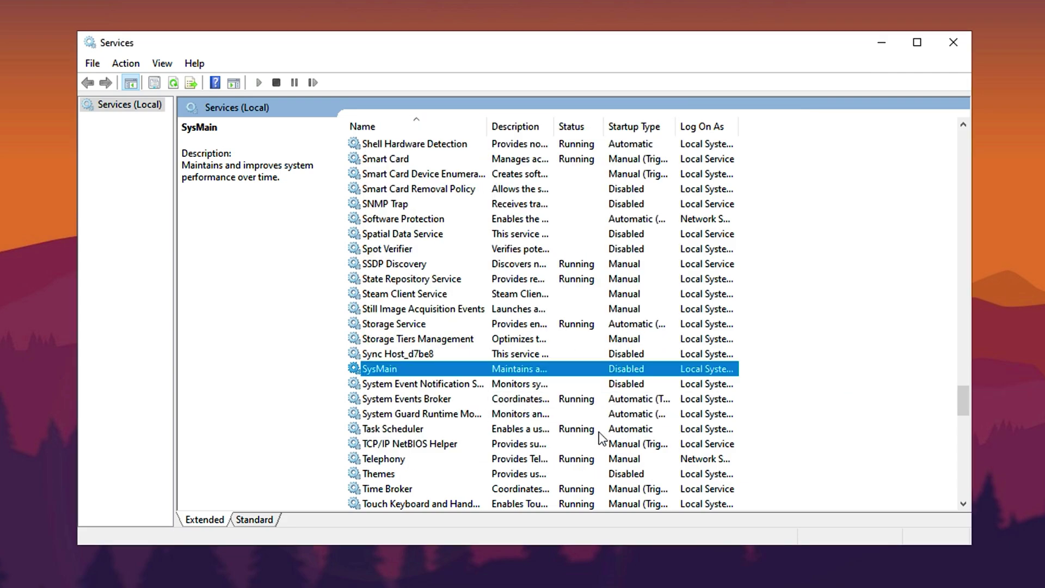
scroll(599, 432, down, 4)
scroll(598, 433, up, 5)
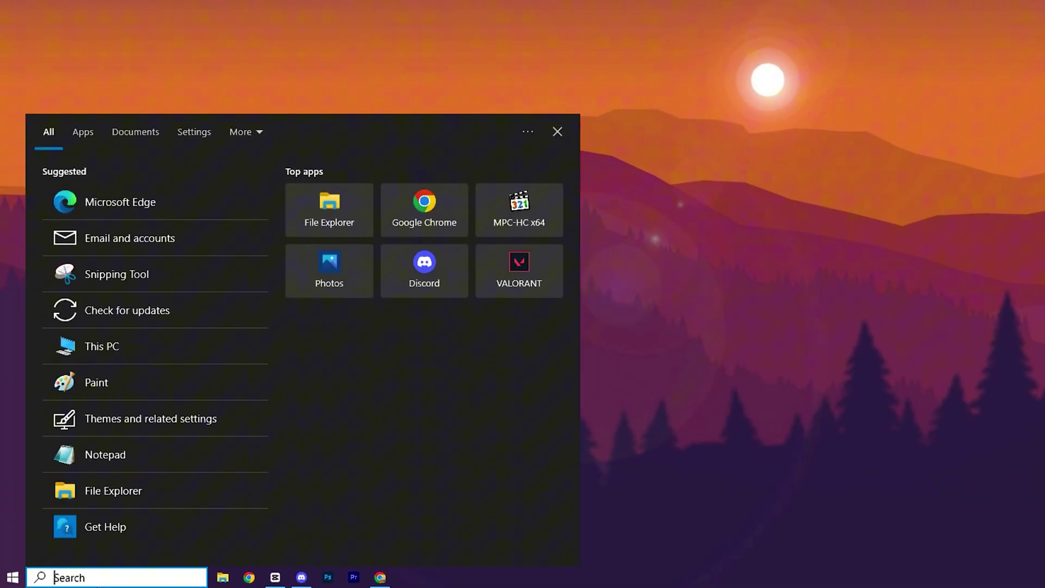
- Open Defragment and Optimise Drives via a 'defr' search and review drives C:, D:, E: and F:
text(defr)
click(105, 197)
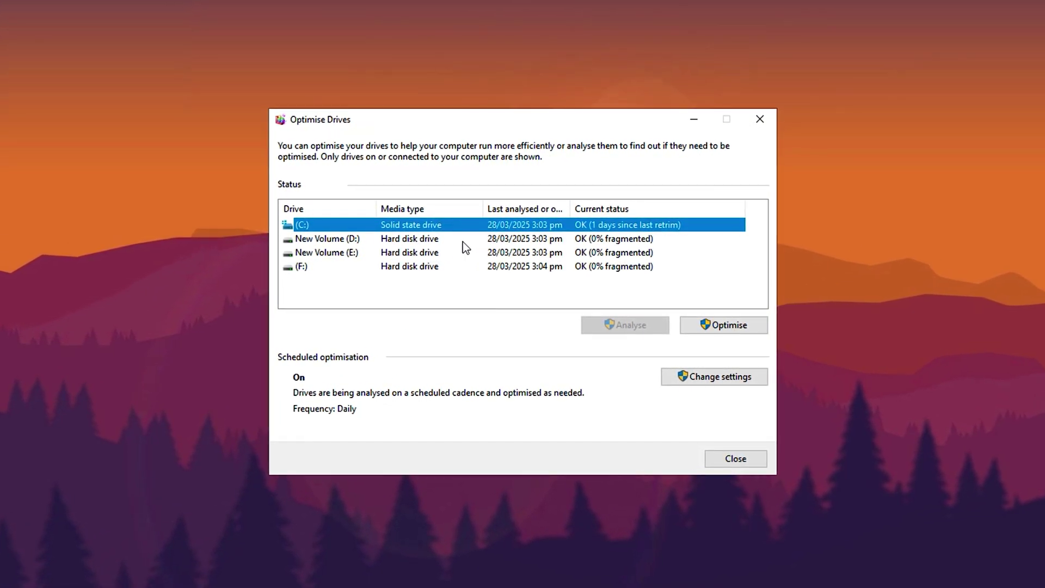
click(463, 242)
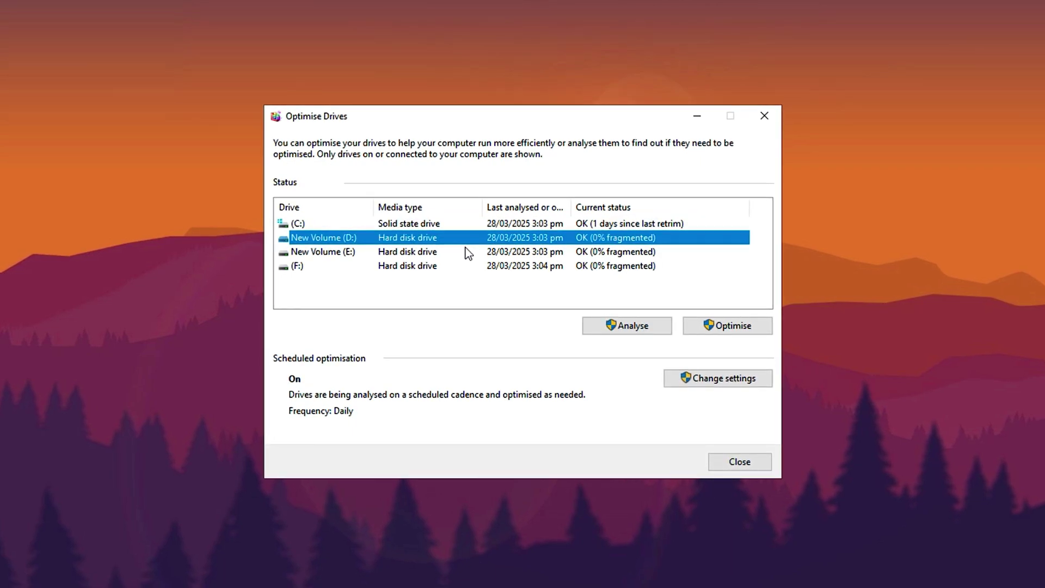
click(460, 253)
click(442, 268)
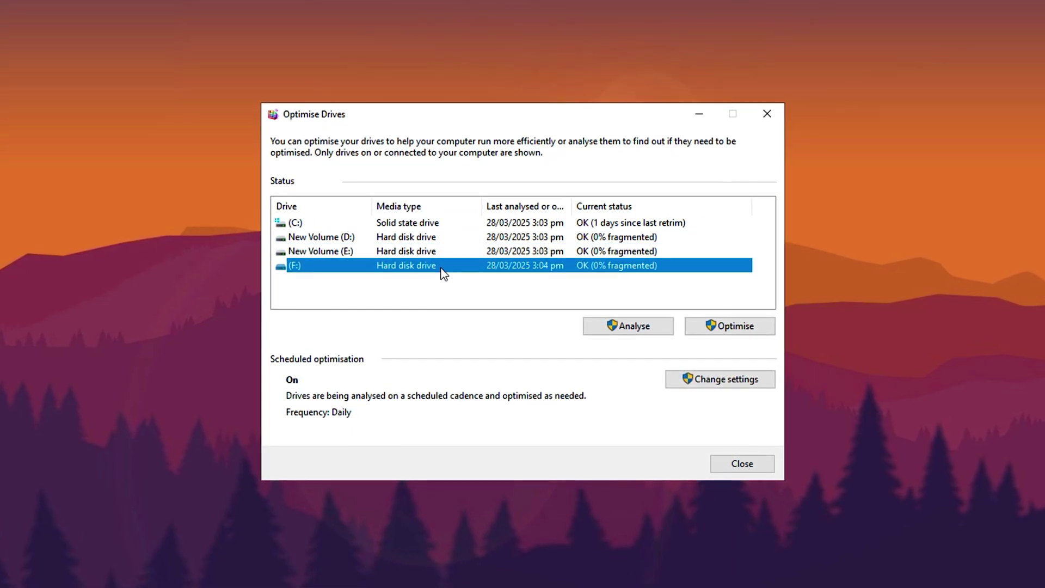
click(457, 239)
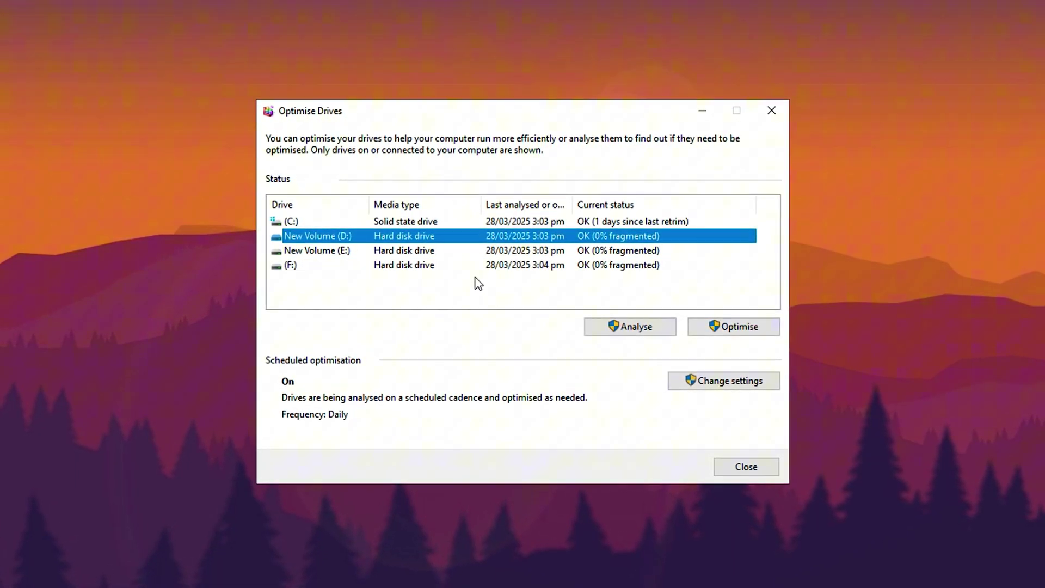
click(444, 222)
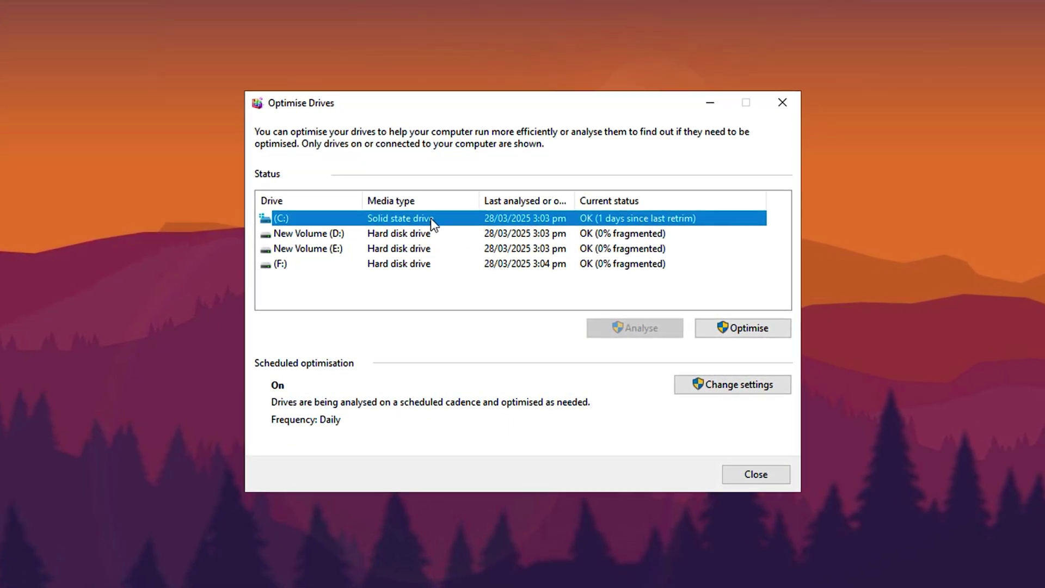
- Optimise New Volume (D:), then start optimising New Volume (E:)
click(418, 235)
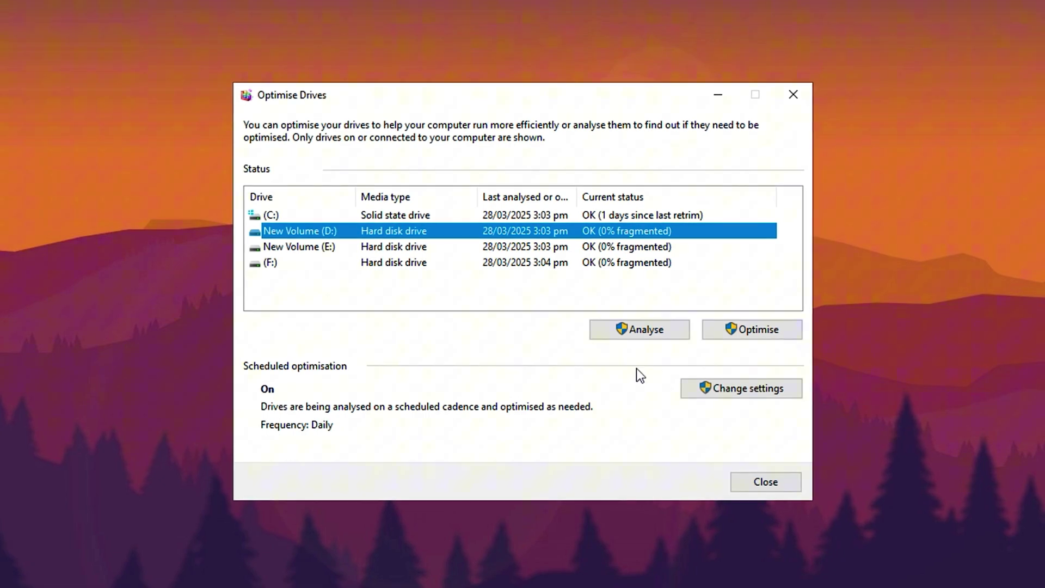
click(749, 329)
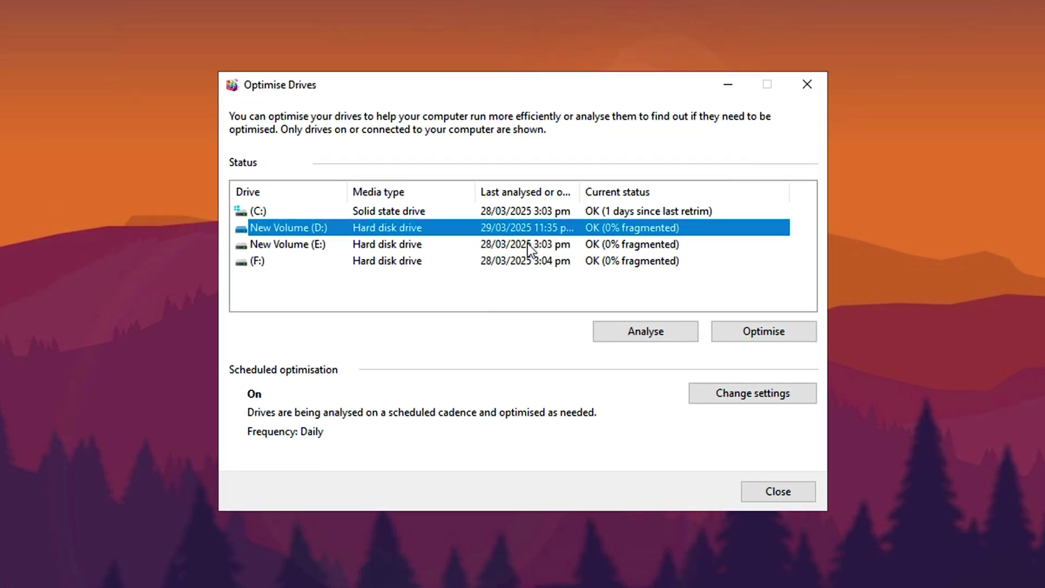
click(527, 244)
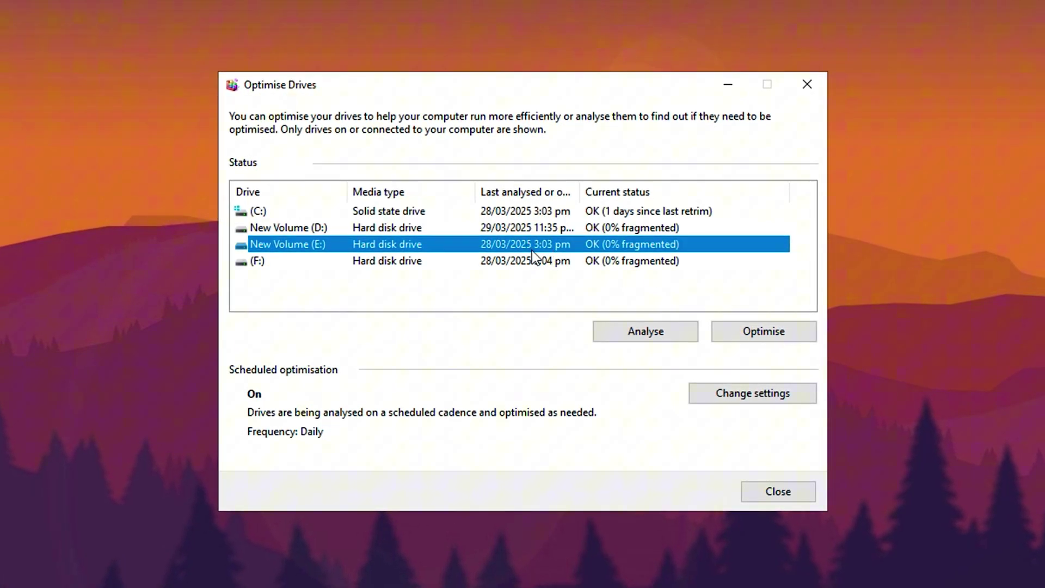
click(760, 329)
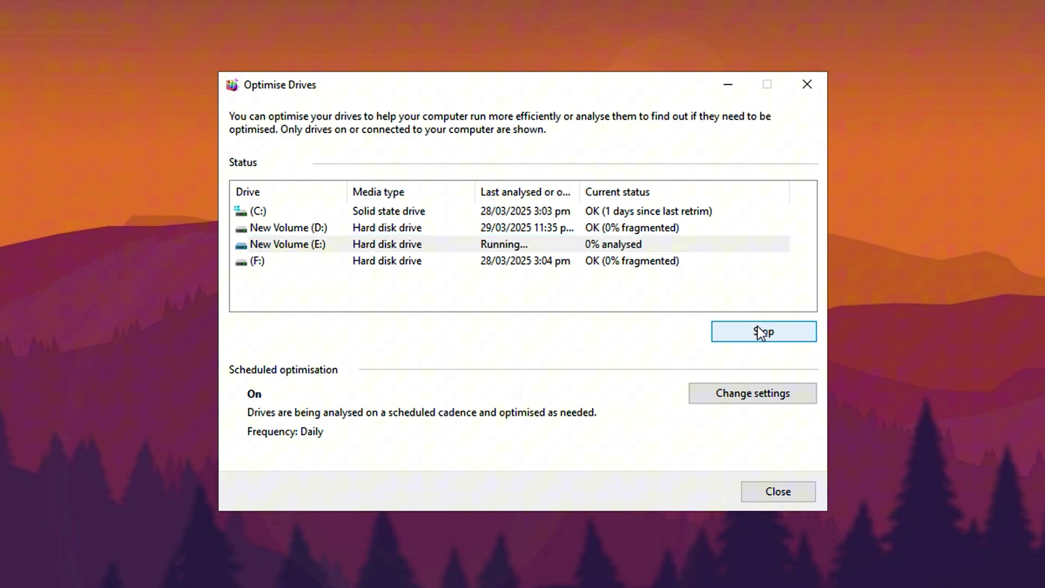